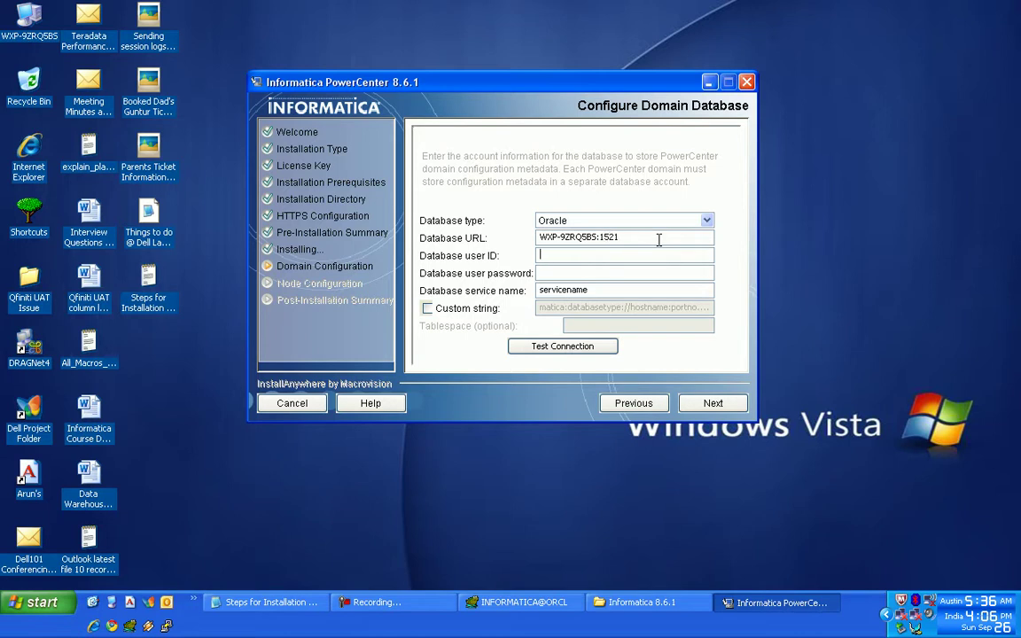
- Enter database user ID informatica, its password, and service name ORCL
key("shift+Home")
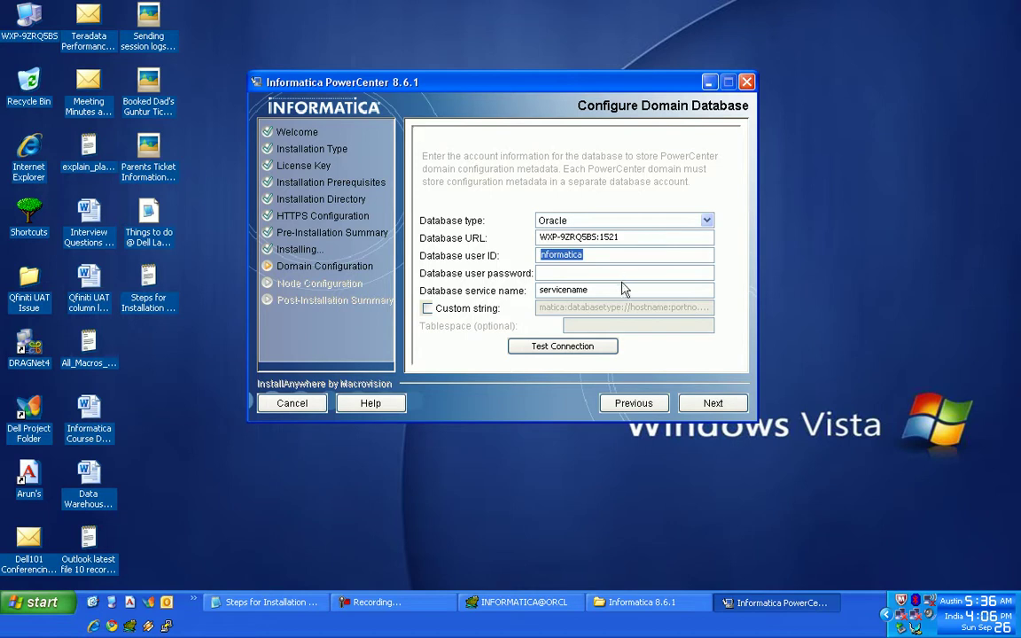
key("Tab")
type("informatica")
key("Tab")
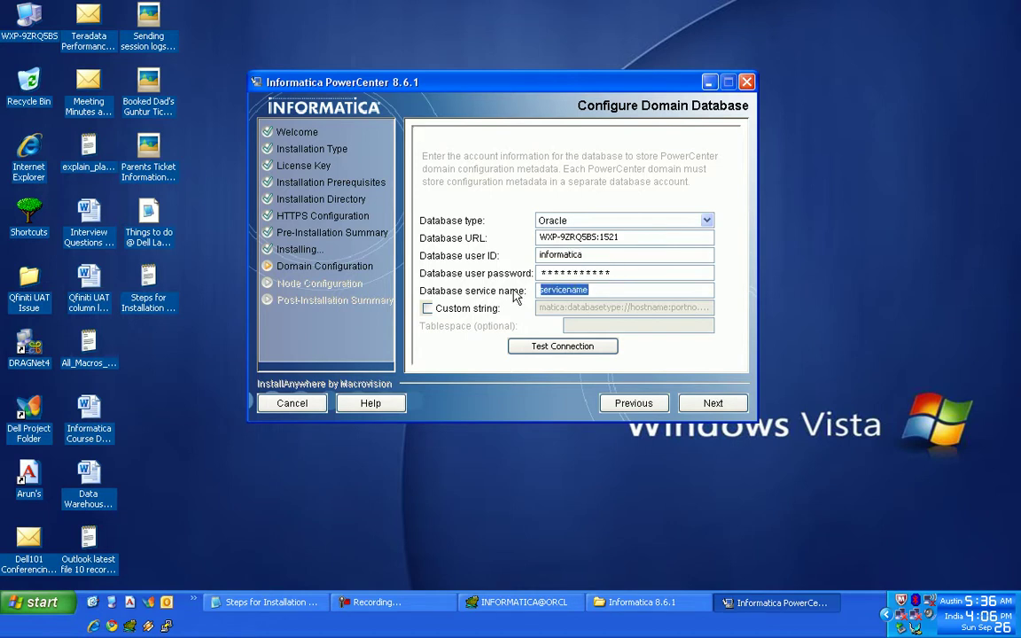
key("Caps_Lock")
type("ORCL")
- Pass the database connection test, continue to Configure Domain, and allow Java through the firewall
left_click(561, 347)
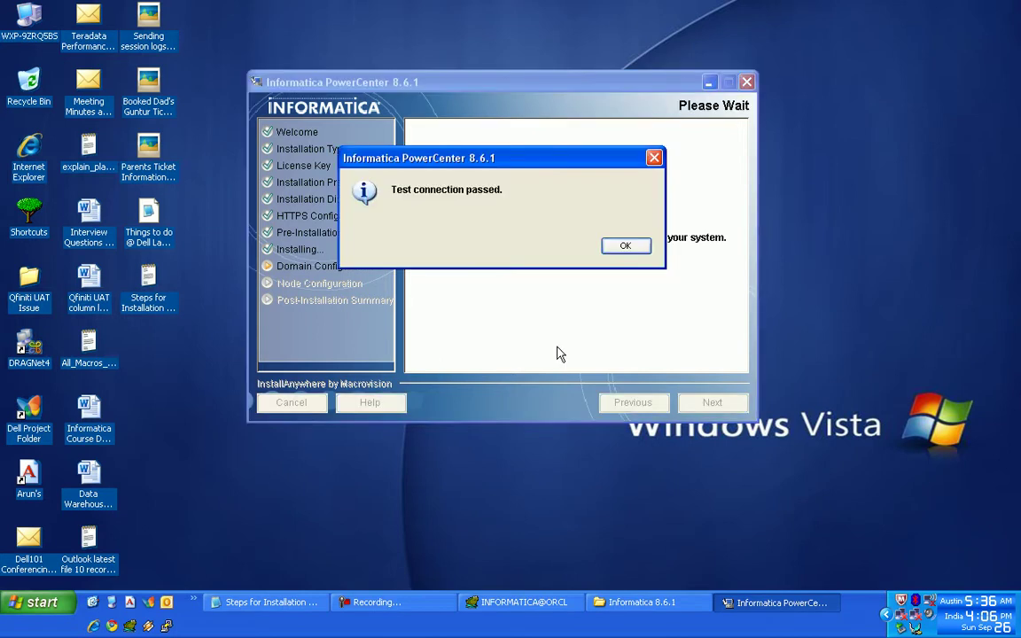
left_click(625, 245)
left_click(703, 401)
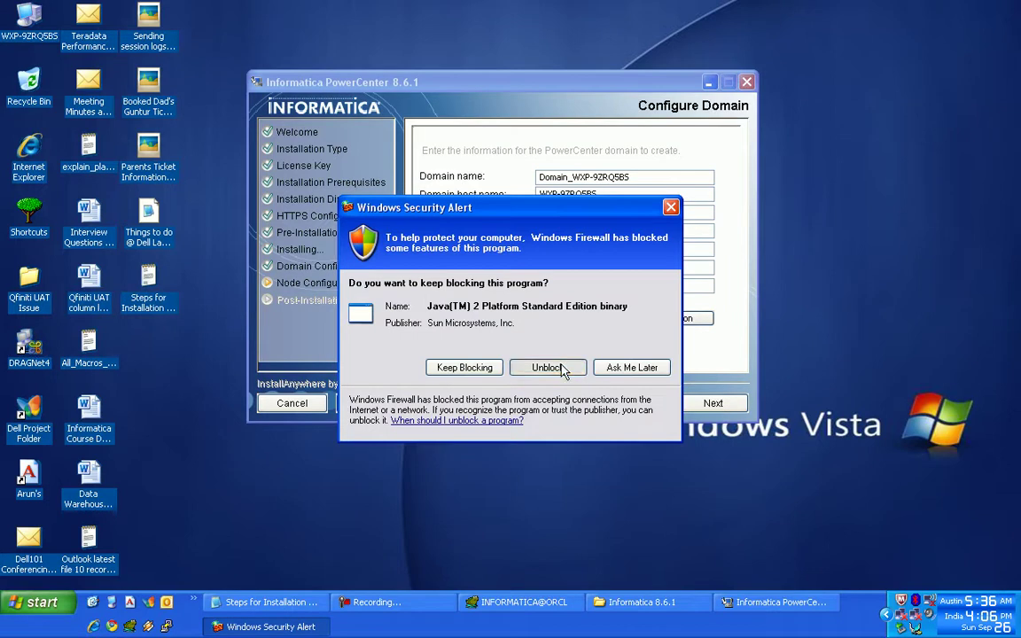
left_click(548, 367)
left_click_drag(571, 251, 517, 256)
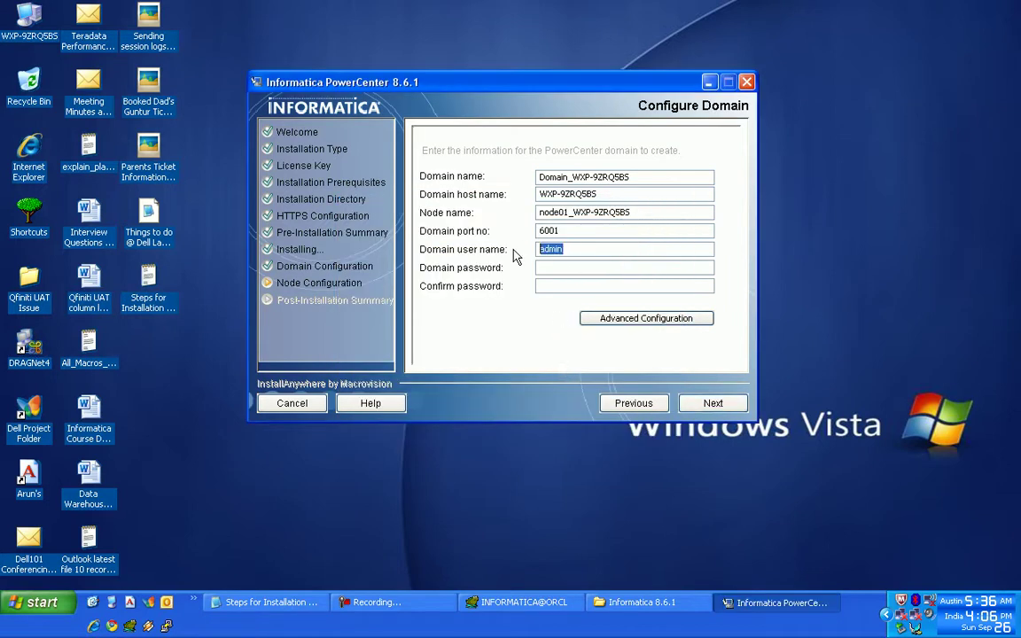
left_click(268, 602)
- Write note step 8: enter the domain password in both fields and follow as shown
type("N")
key("Caps_Lock")
type("ow give th")
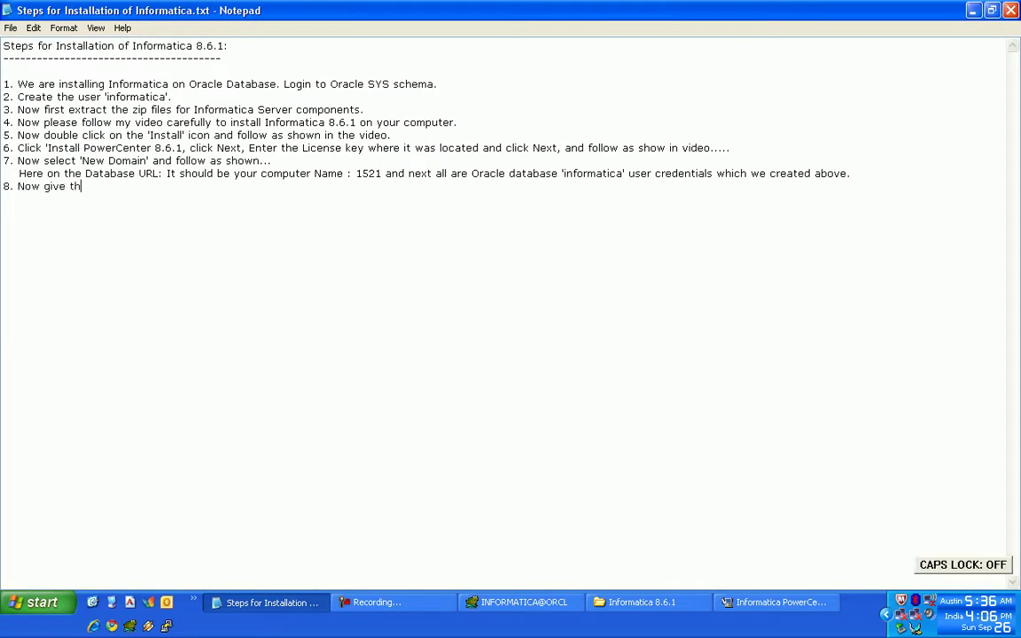
type("e password as")
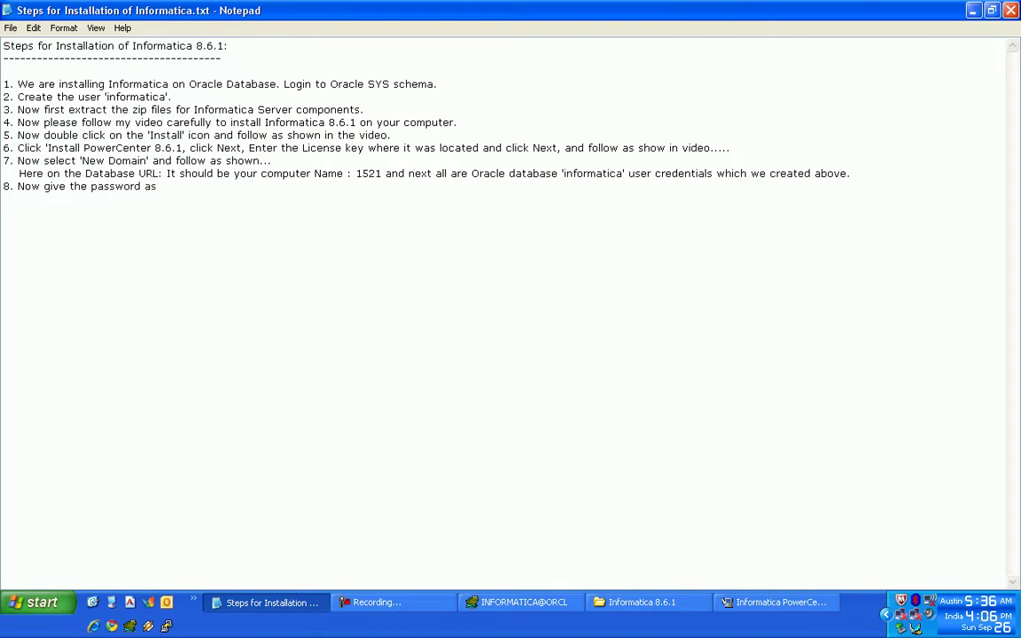
type(" 'admin' and 'admin' and follow as shown...")
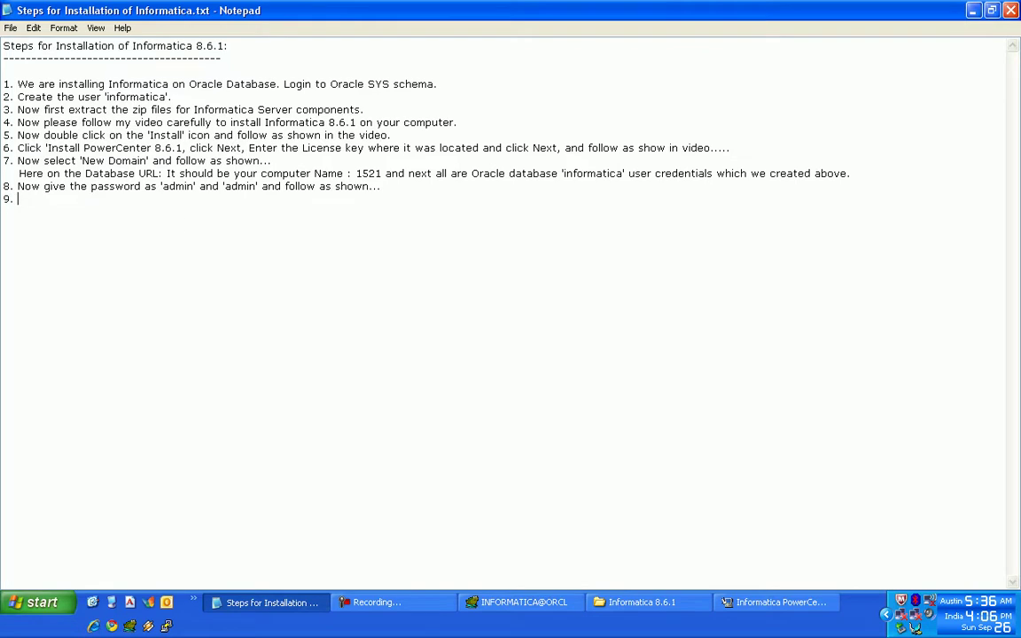
key("alt+Tab")
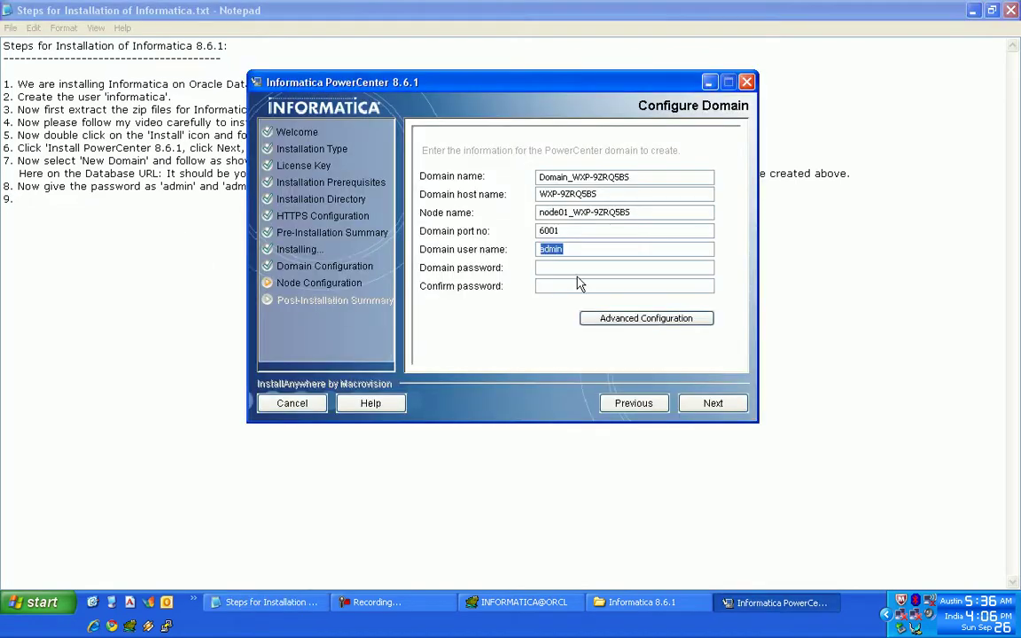
- Enter and confirm the domain password, keep default advanced ports, and create the domain and node
left_click(574, 267)
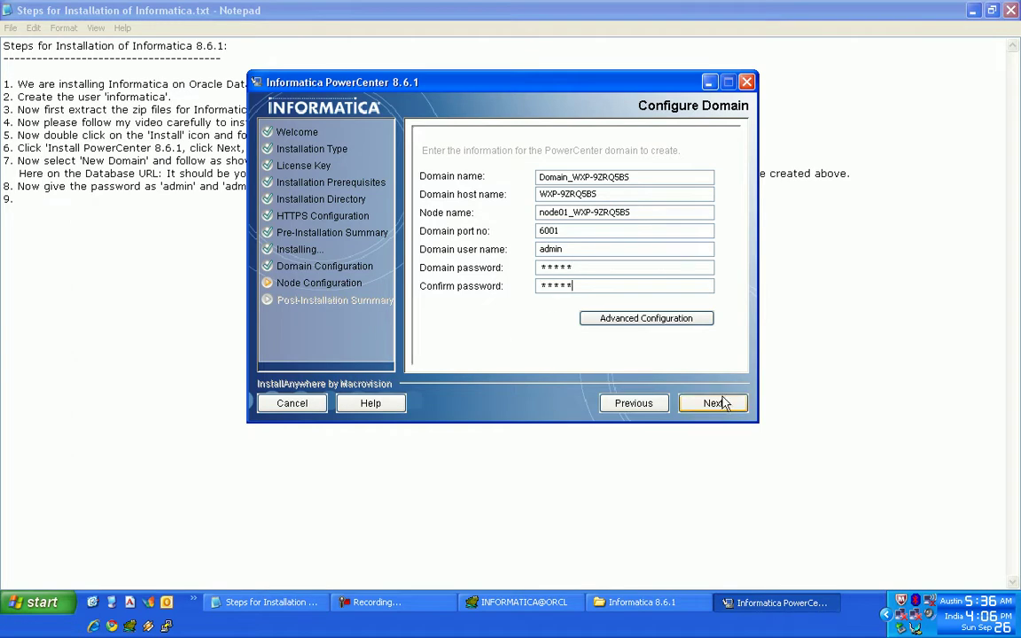
left_click(675, 321)
left_click(606, 341)
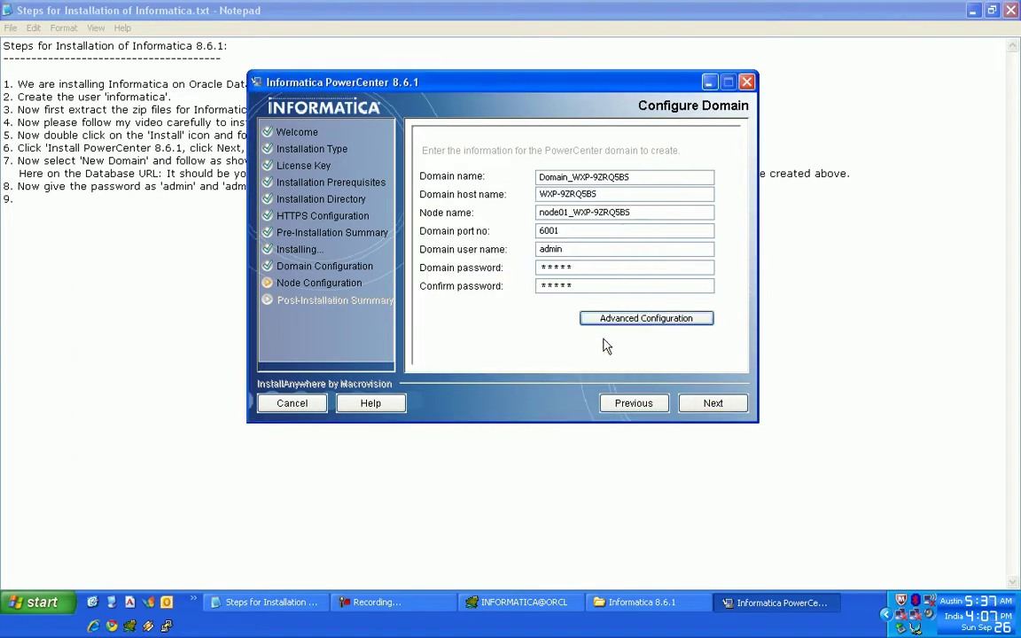
left_click(720, 406)
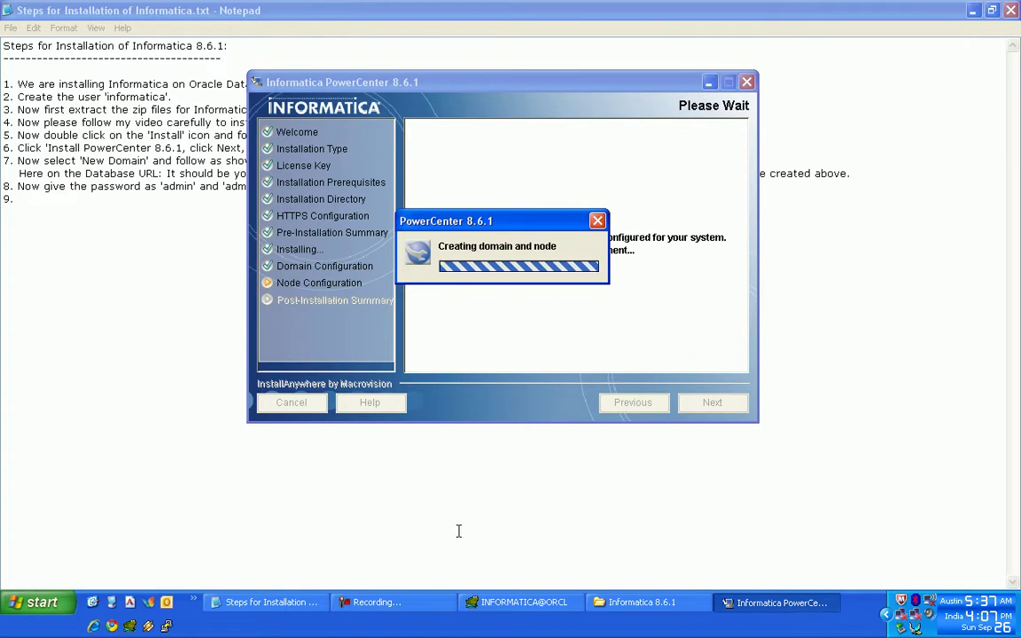
left_click(403, 602)
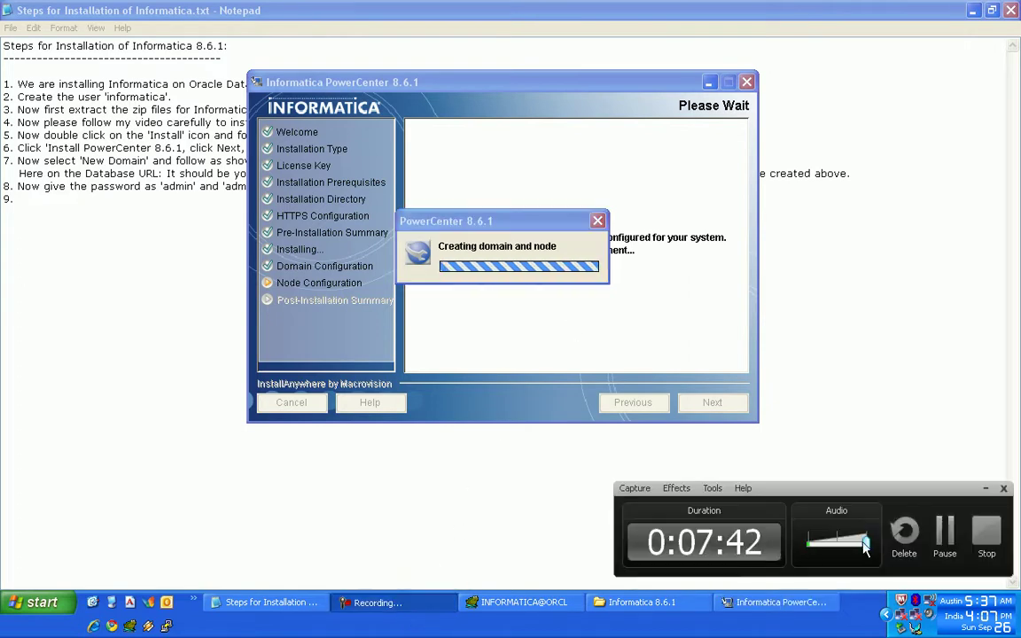
left_click(944, 531)
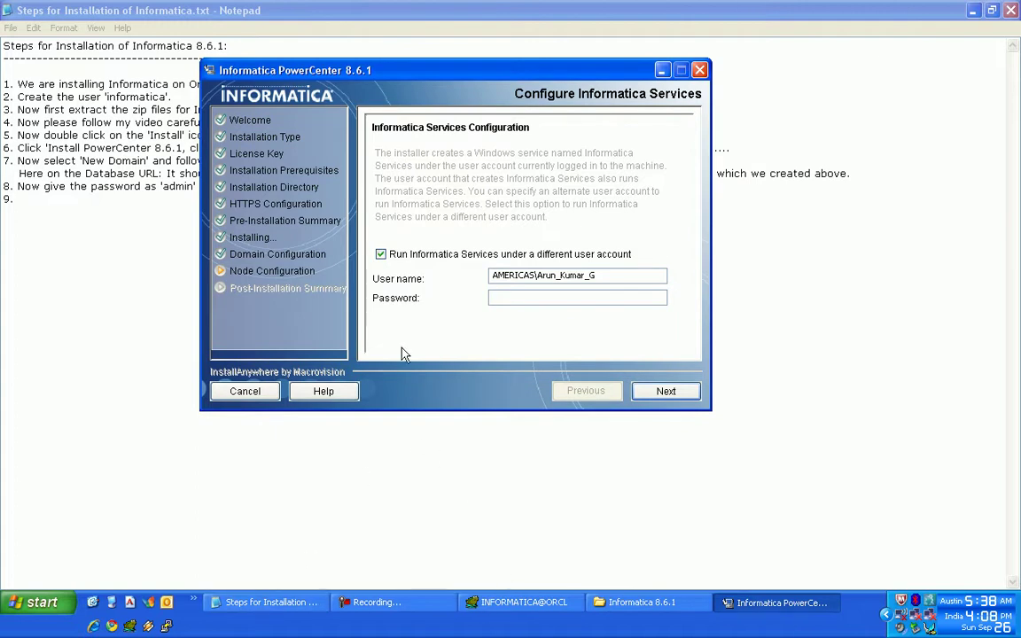
- Run Informatica Services under the current account and continue through services configuration
left_click(380, 255)
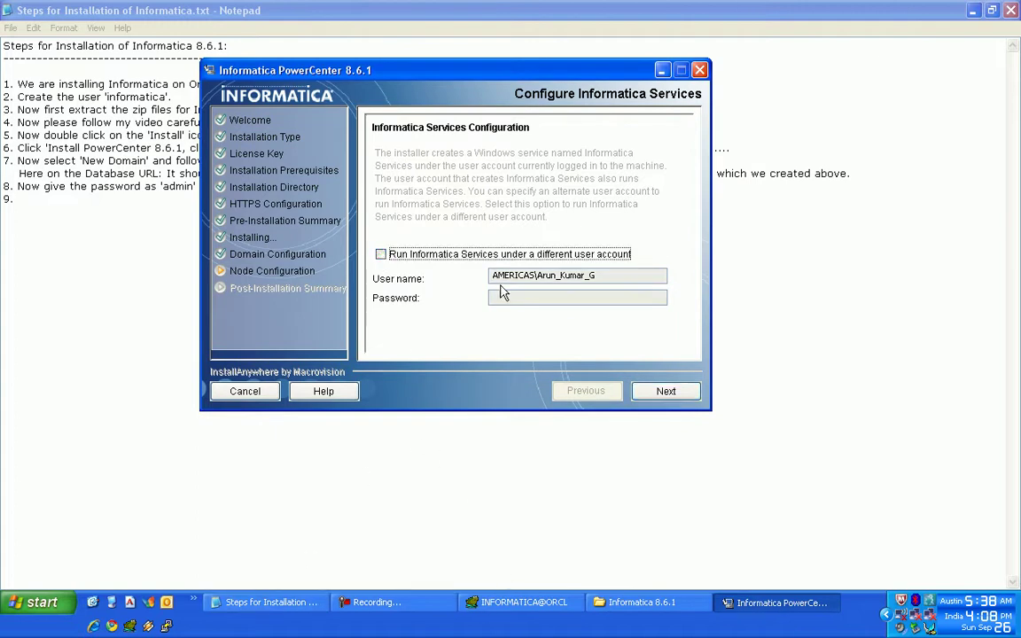
left_click(663, 391)
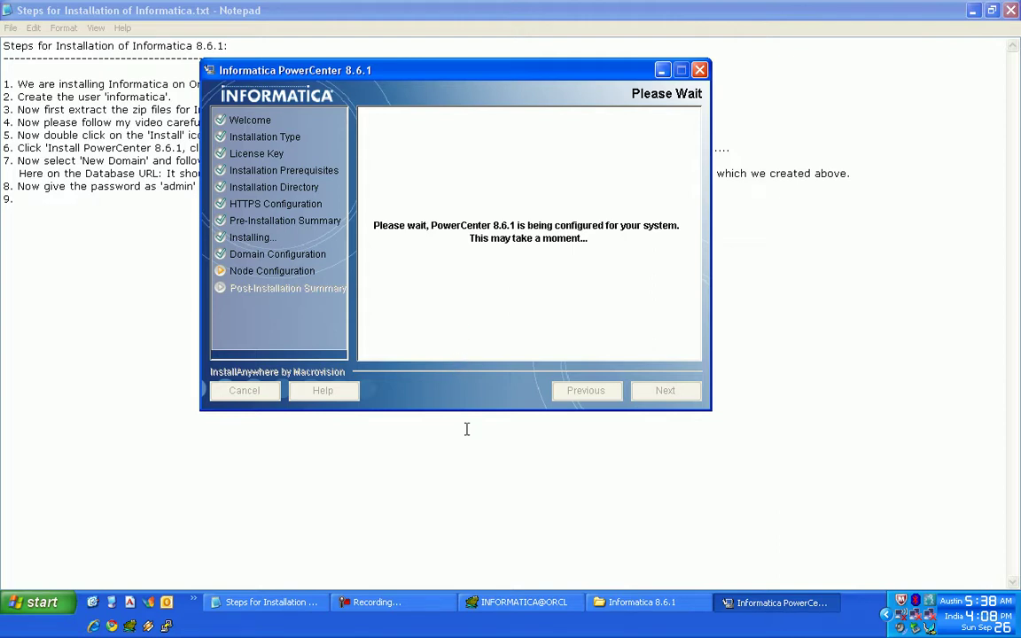
left_click(418, 602)
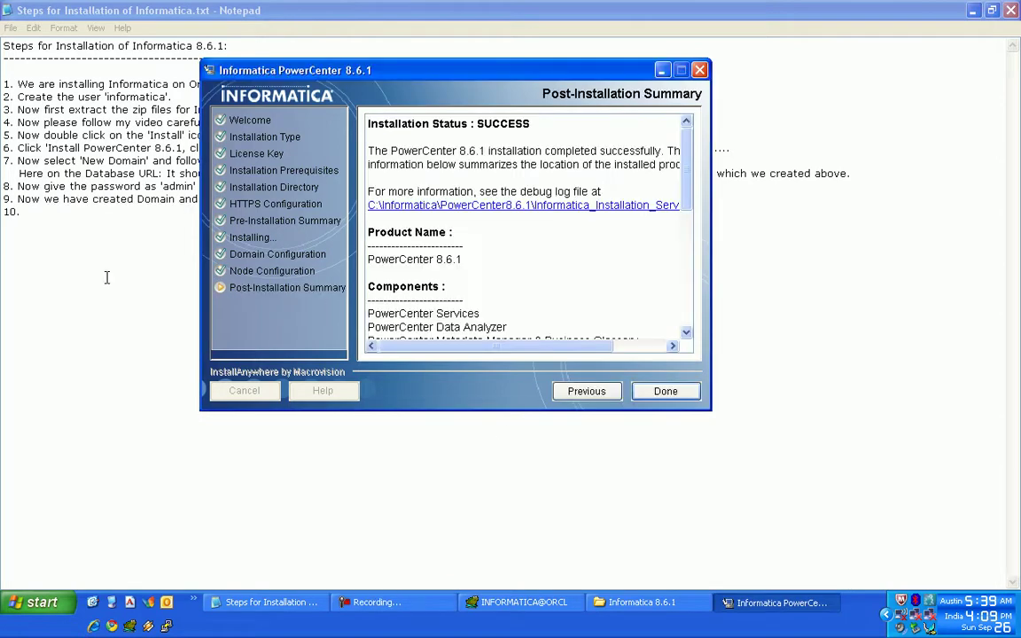
left_click(62, 214)
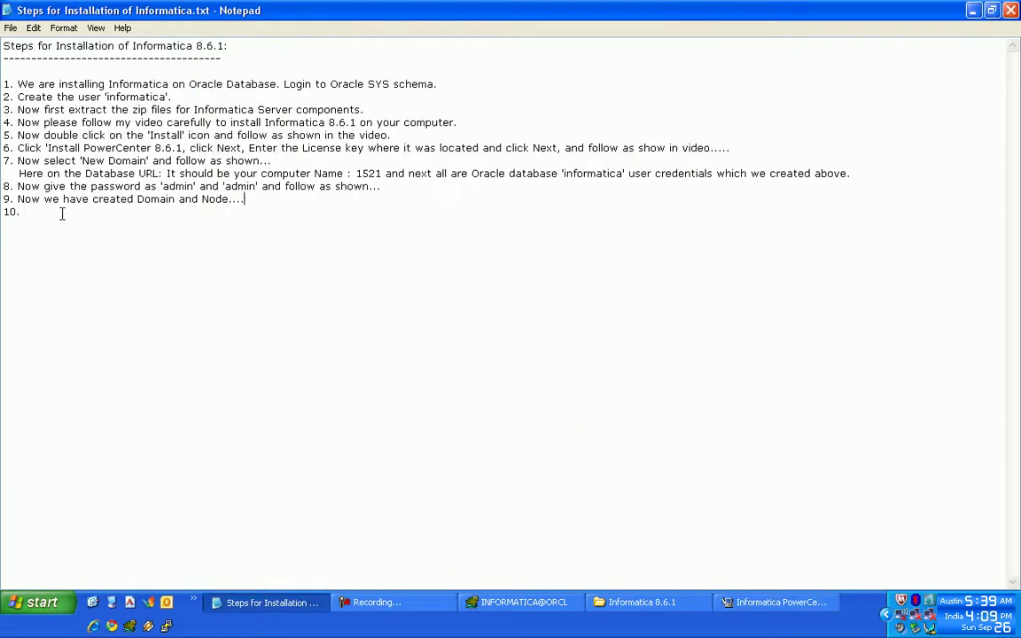
- Note 'Now we have successfully installed SERVER' and step 10 on deleting zip files and logging into ADMIN console
type("Now we have succ")
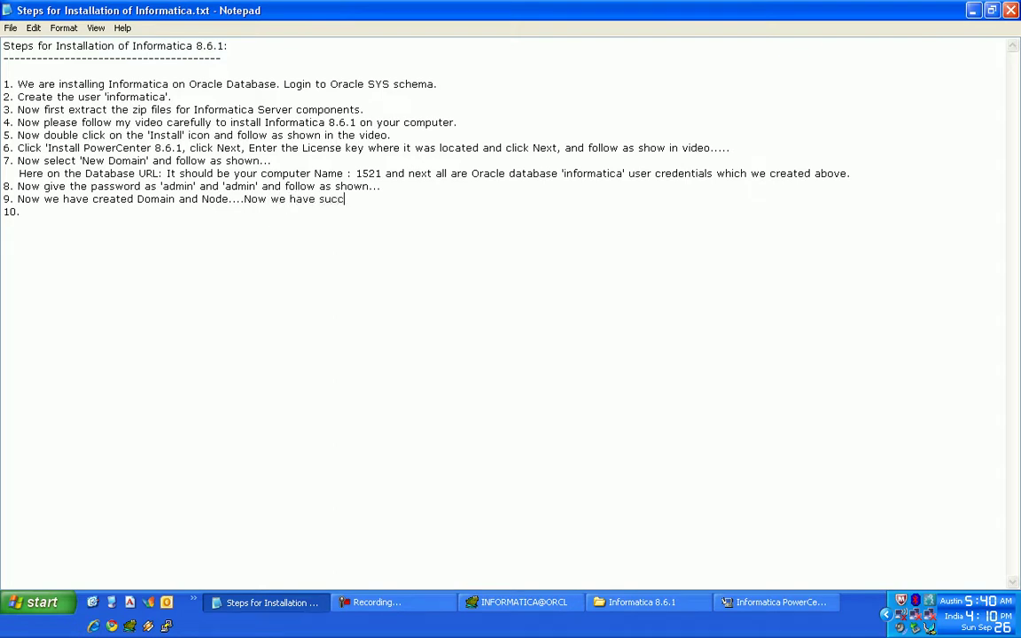
type("essfully installed")
key("Caps_Lock")
type("SERVER.")
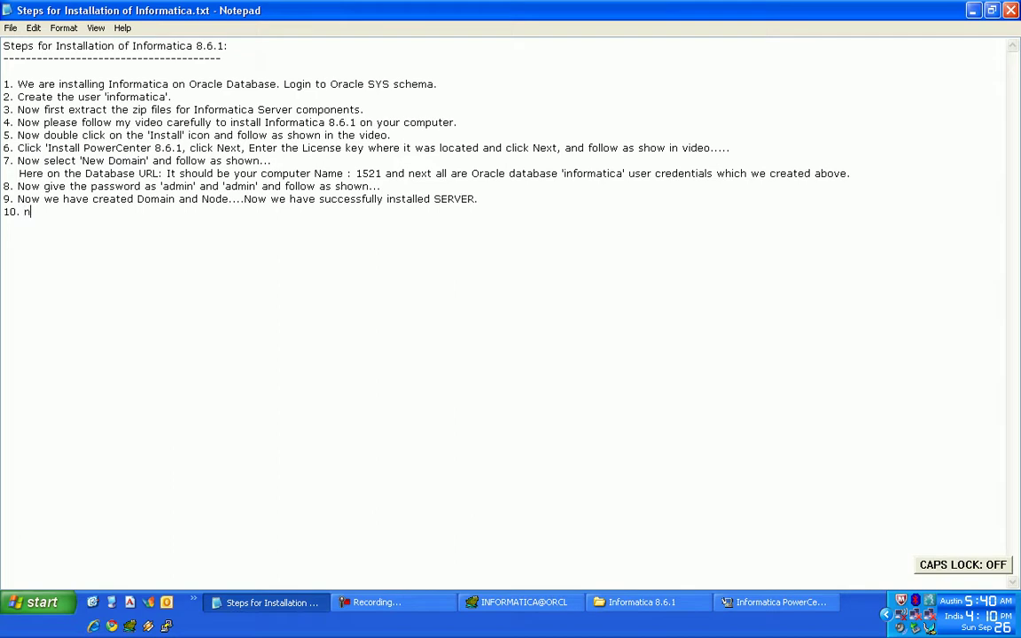
type("Now delete the server")
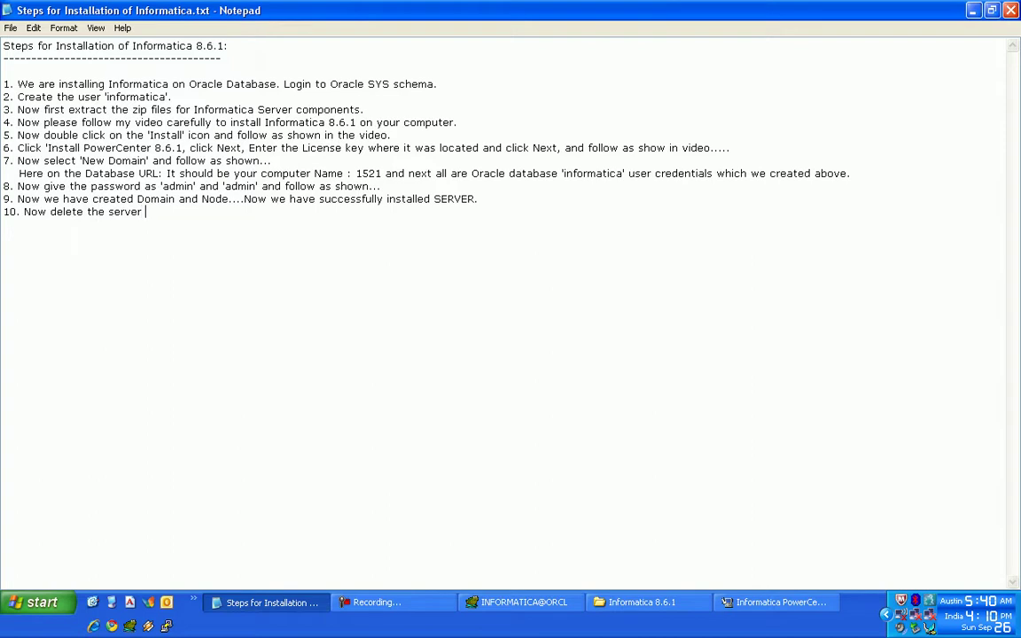
type(" zip file created folders and fiel")
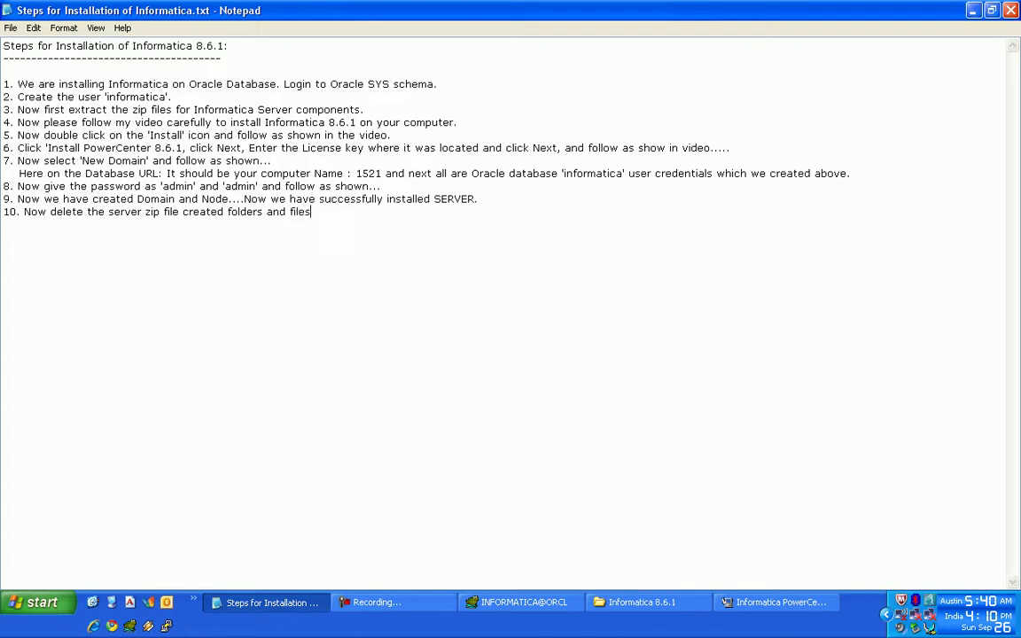
type(" and login in to Informatica")
key("Caps_Lock")
type("ADMI")
type("N console. ")
type("11.")
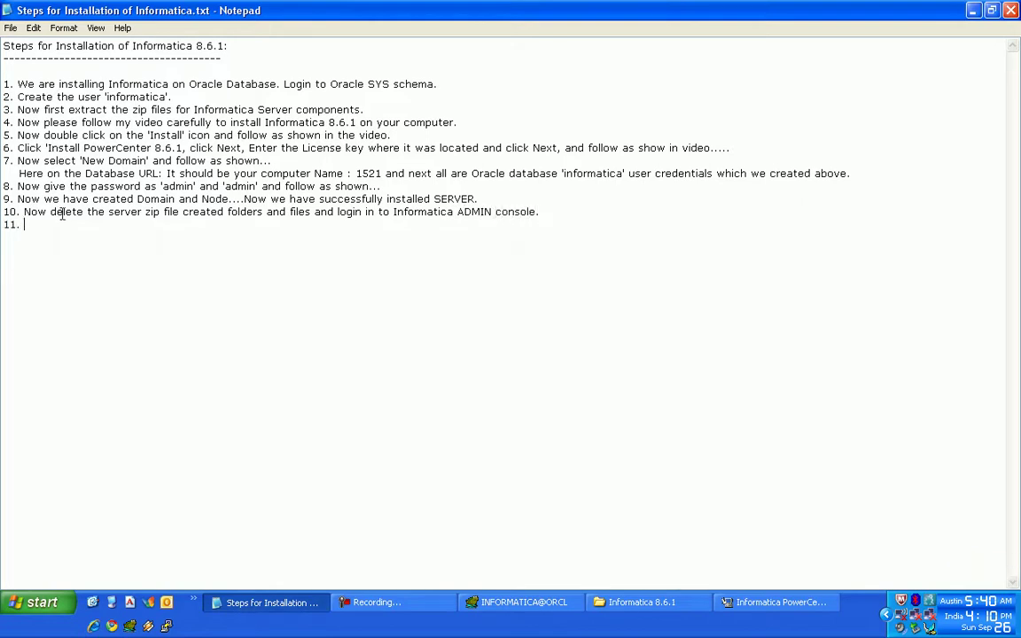
left_click(771, 603)
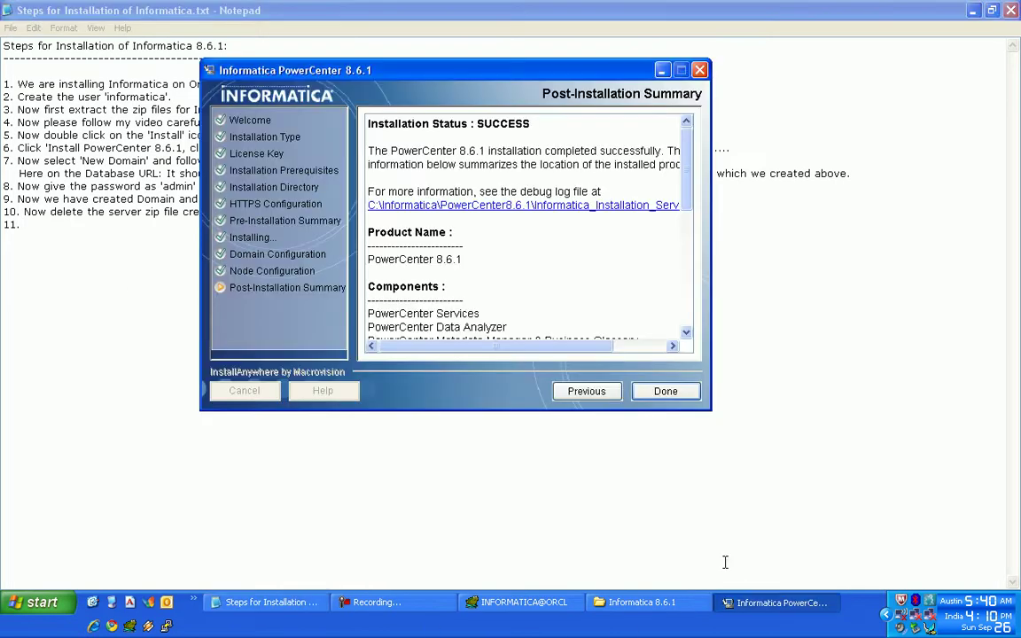
- Finish the Post-Installation Summary with Done so the installer closes
left_click(654, 396)
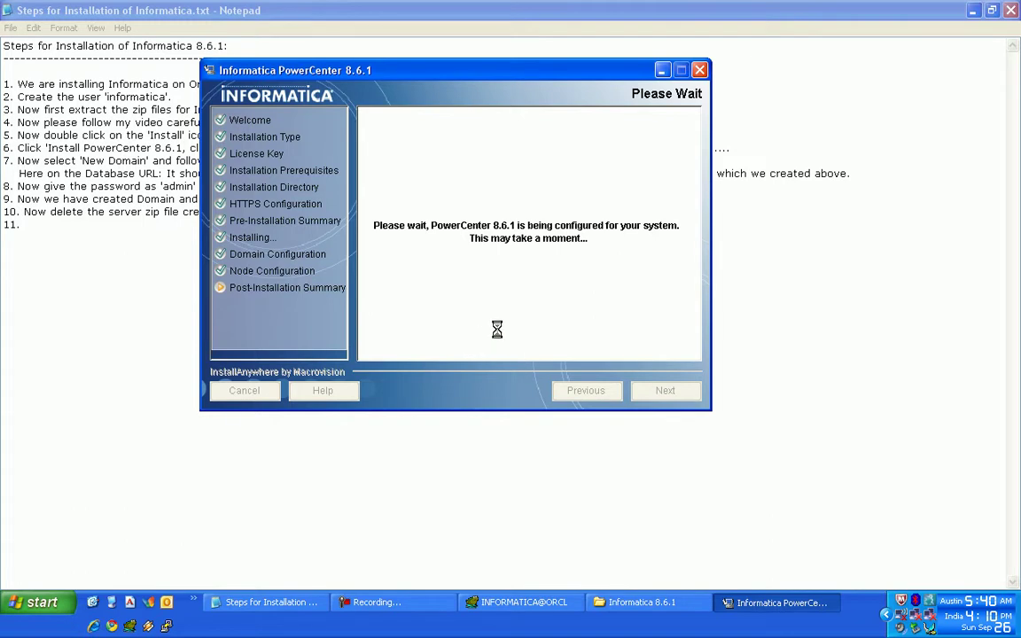
left_click(418, 603)
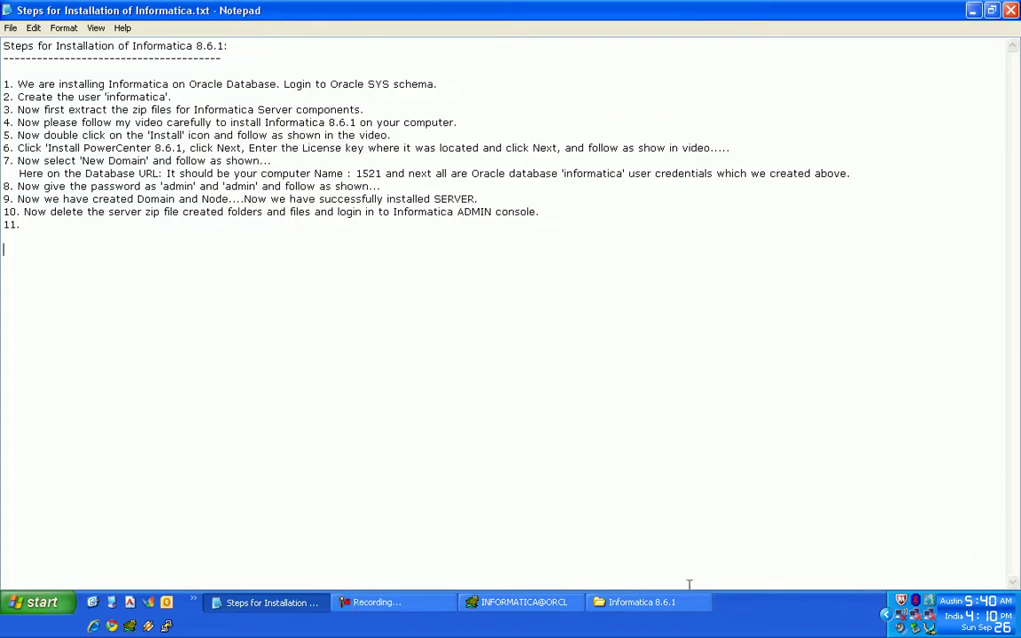
- Delete saptrans, Server, Update, sapsolutions, the properties file and install.bat from Informatica 8.6.1
left_click(663, 605)
left_click(406, 360)
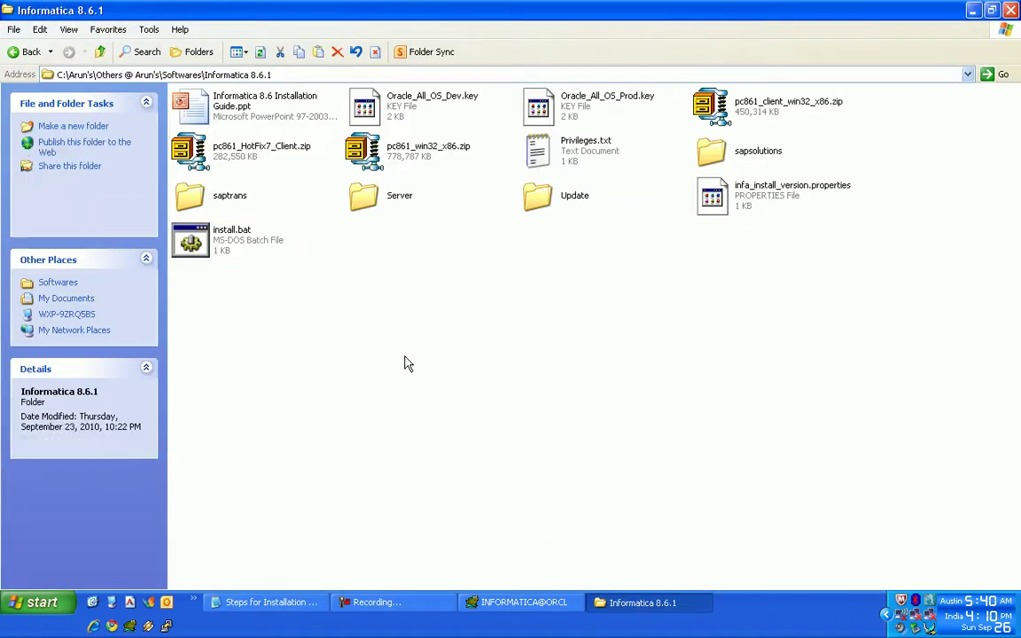
left_click_drag(933, 180, 187, 419)
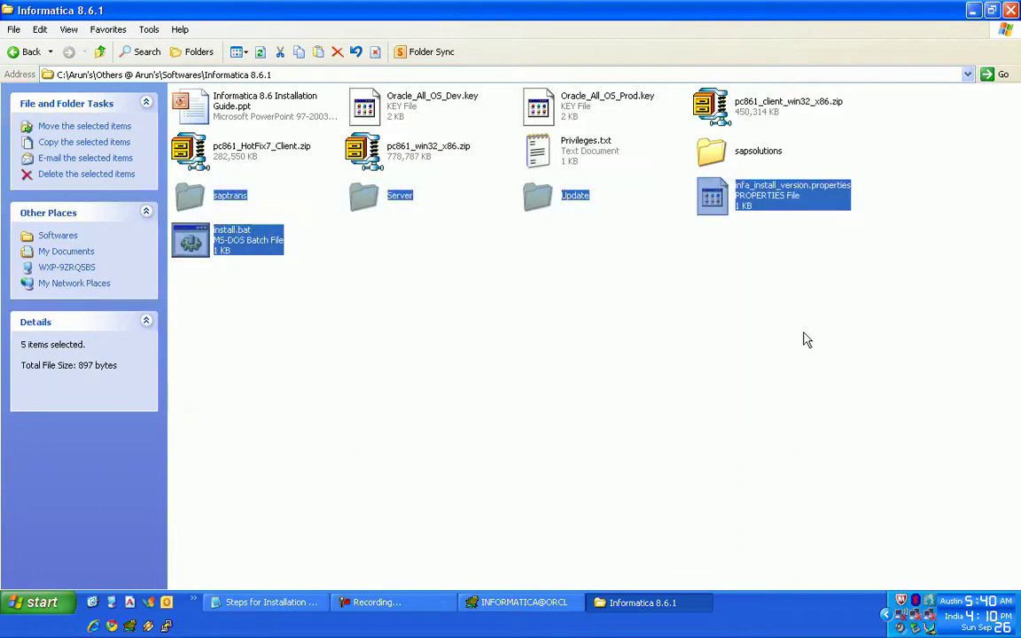
left_click(709, 152, "ctrl")
key("Delete")
key("Return")
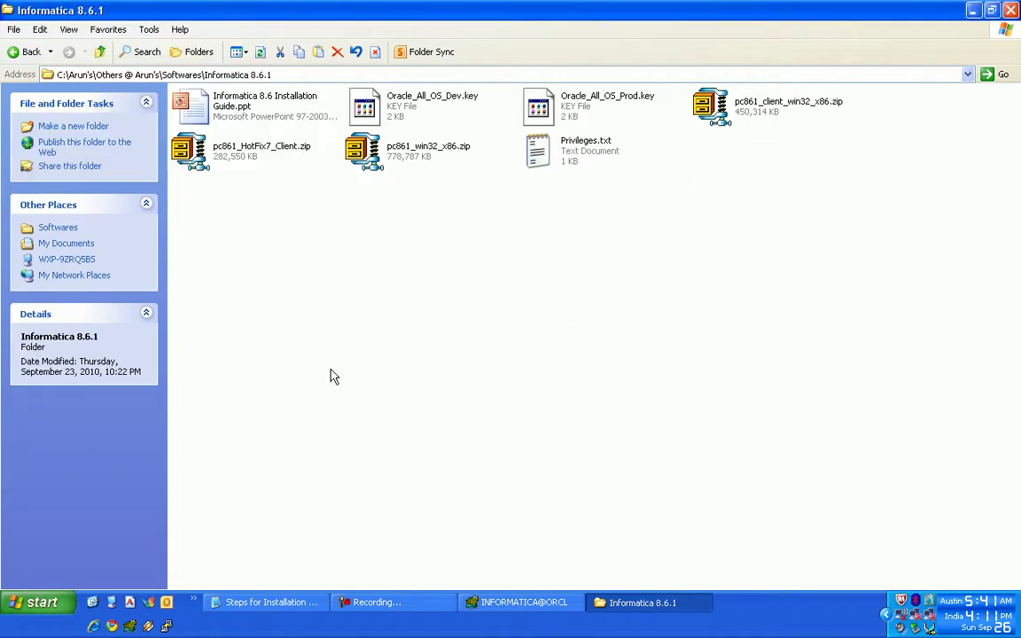
- Launch the PowerCenter Administration Console from Informatica PowerCenter 8.6.1 > Services in the Start menu
left_click(266, 603)
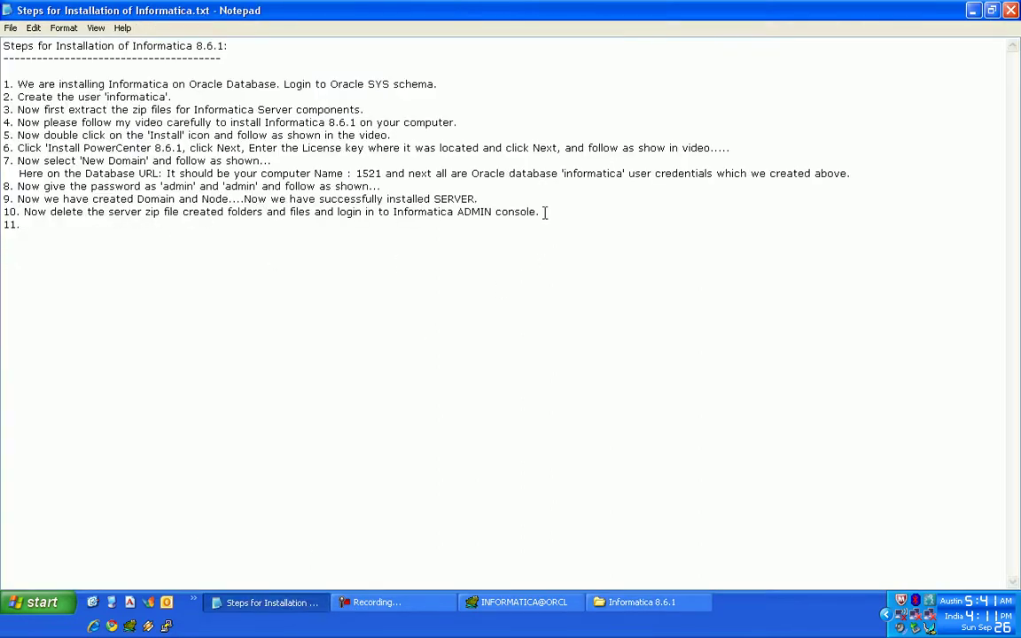
left_click(40, 602)
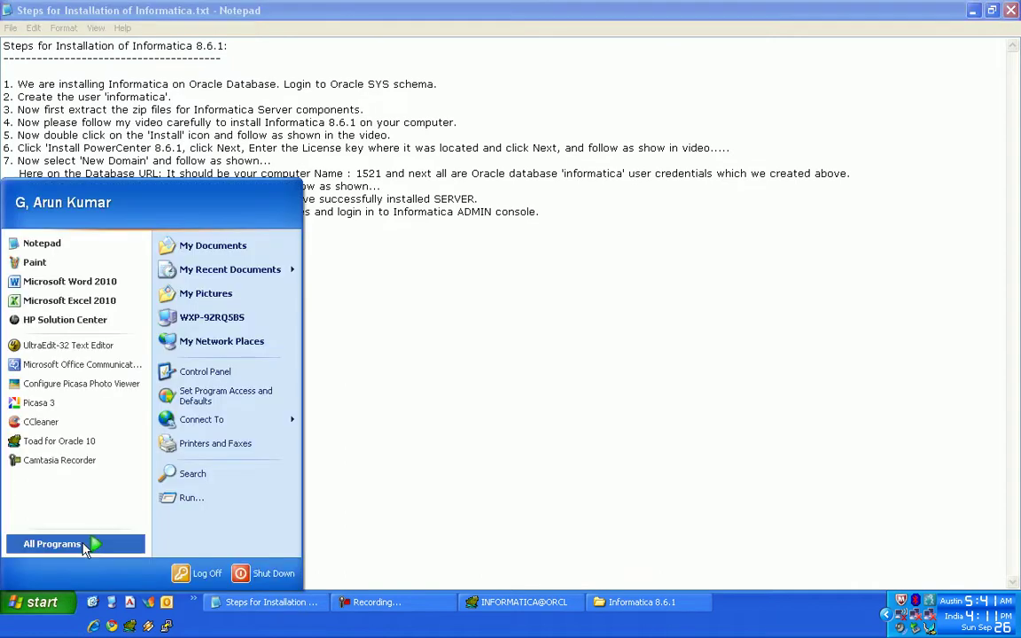
mouse_move(86, 549)
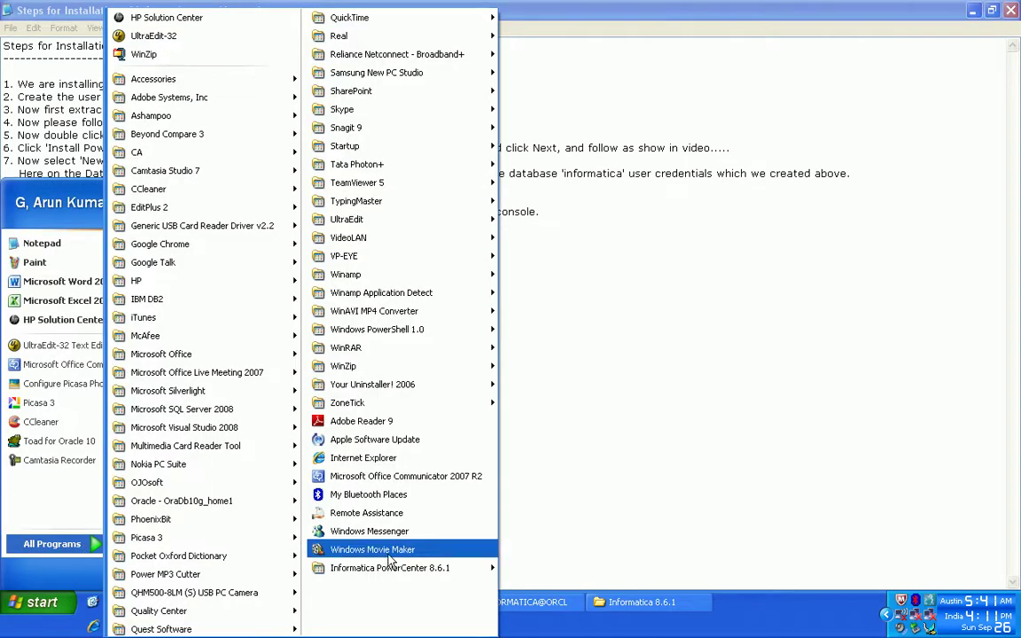
mouse_move(479, 568)
mouse_move(545, 574)
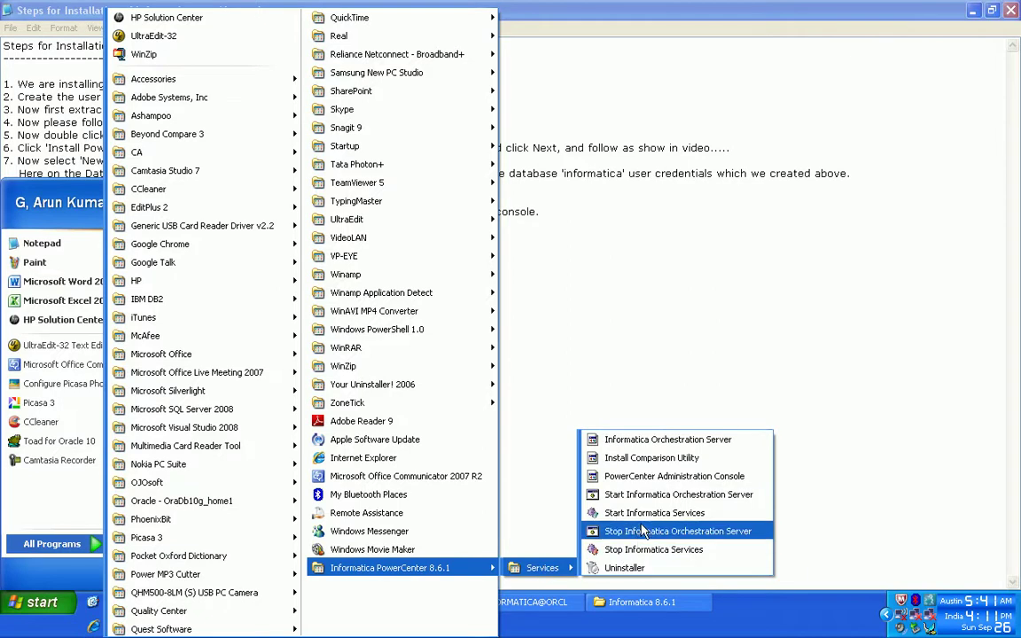
left_click(641, 476)
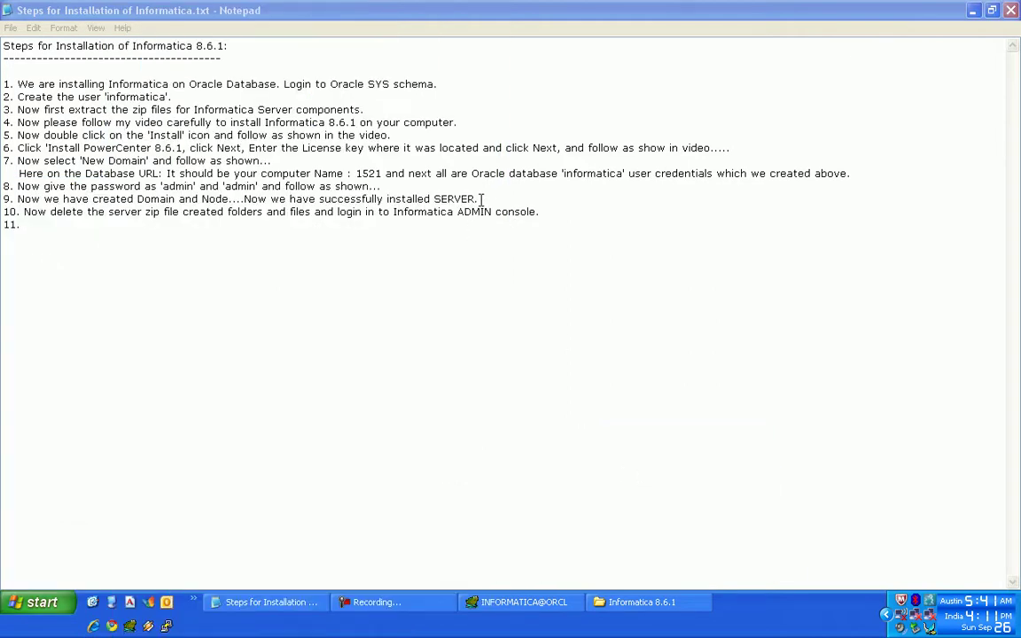
- Append 'Please check that Informatica Services are up and running' to note step 10
left_click(588, 223)
type("Please cche")
key("BackSpace")
key("BackSpace")
key("BackSpace")
key("BackSpace")
type("check ")
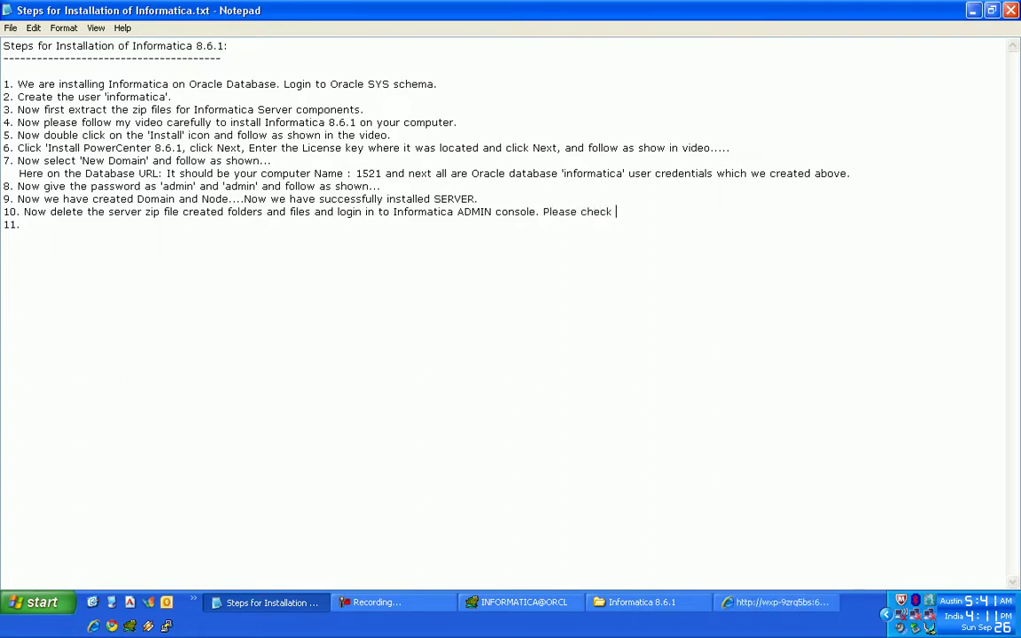
type("that Informatica Servidf")
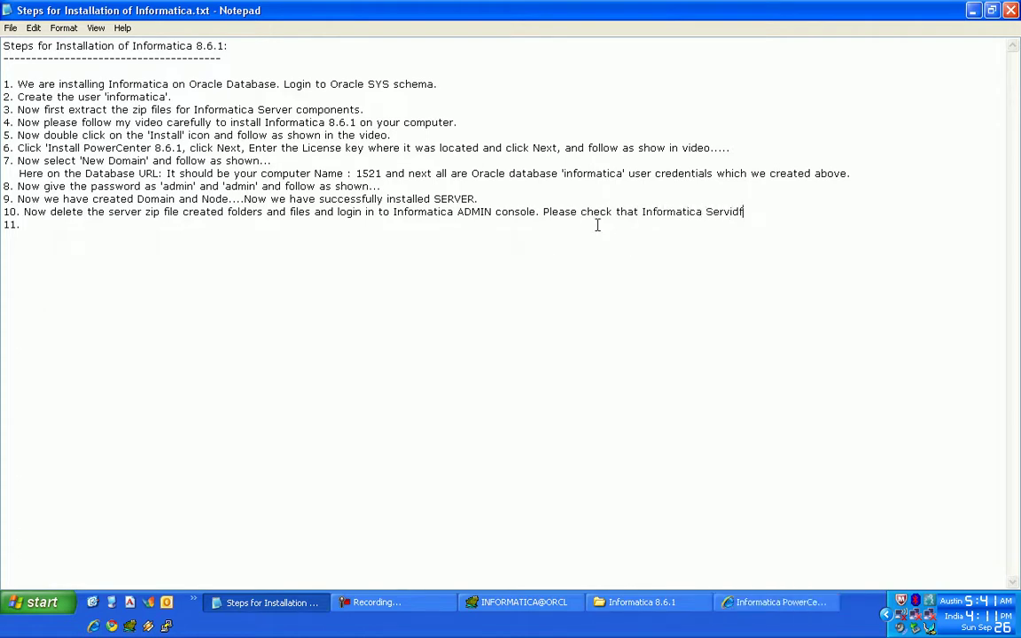
key("BackSpace")
key("BackSpace")
type("ces are up and running.")
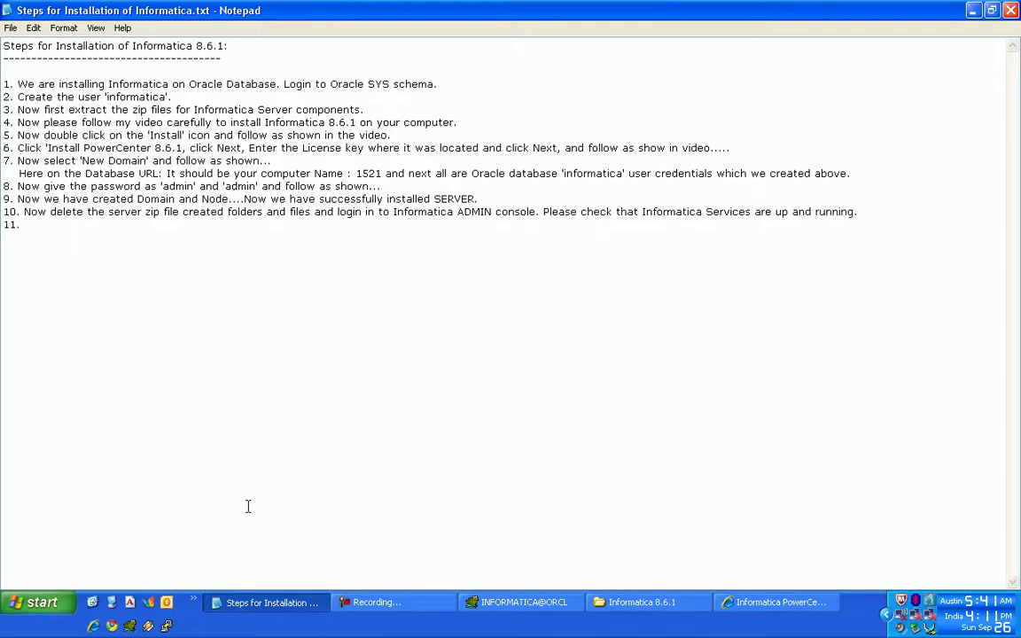
left_click(196, 604)
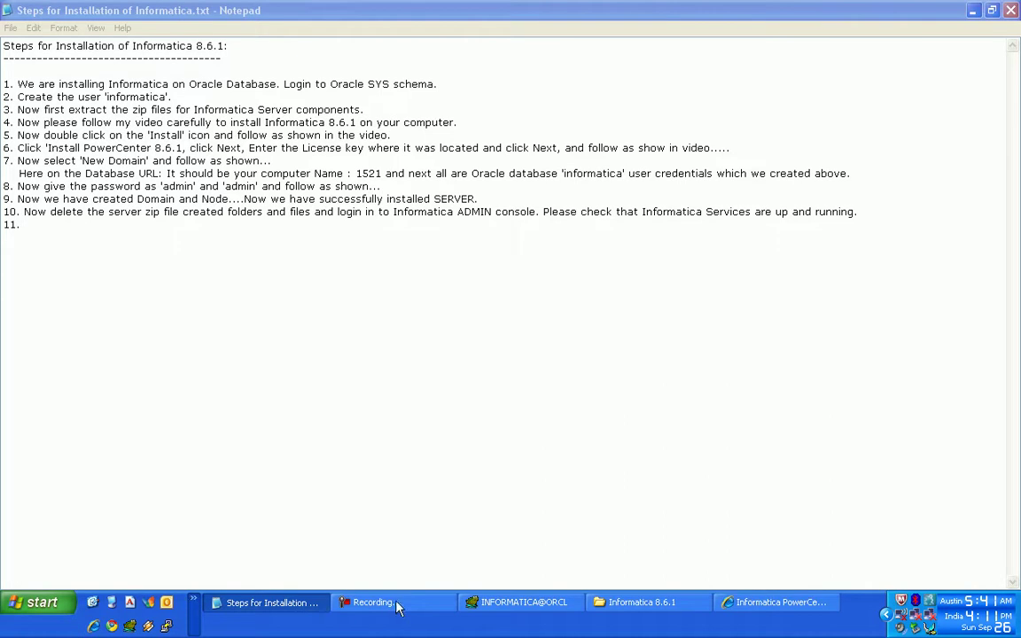
- In Services, find InformaticaServices8.6.1 and refresh to confirm it shows Started
left_click(257, 581)
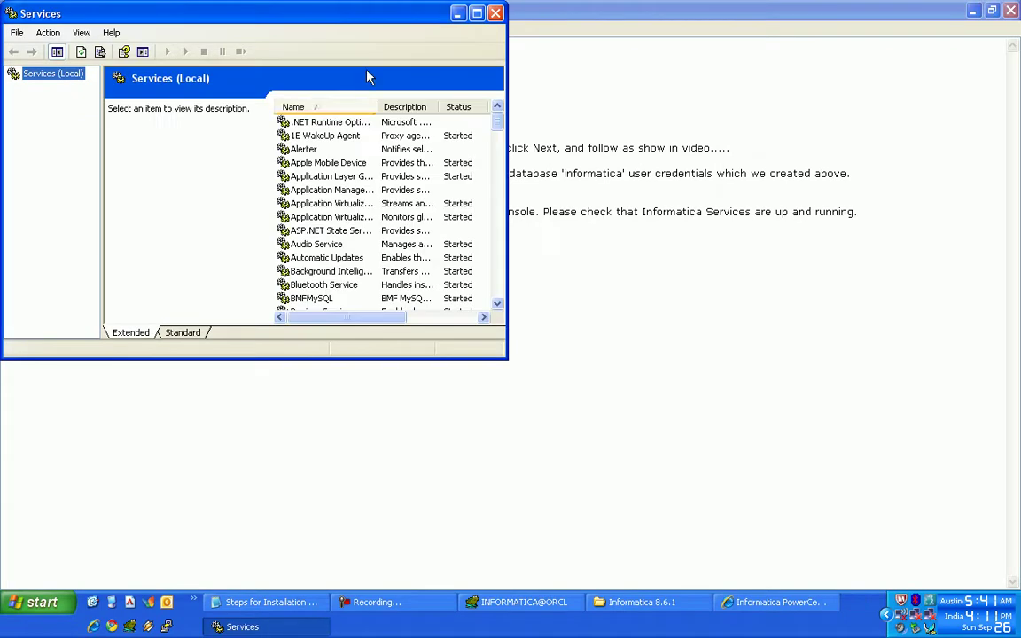
left_click(477, 13)
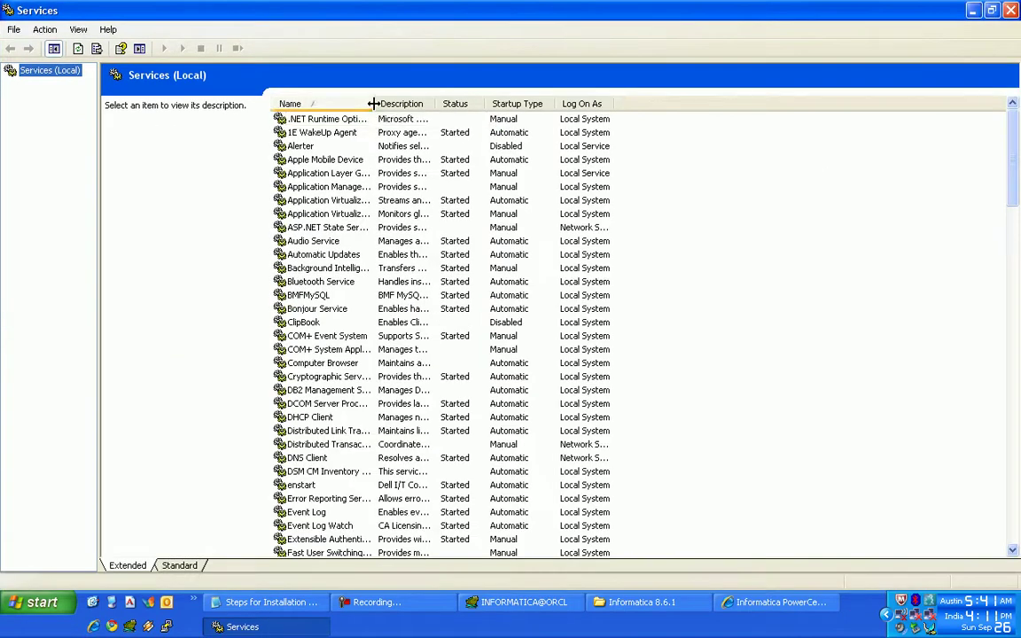
double_click(373, 103)
left_click(312, 445)
scroll(433, 351, "down", 7)
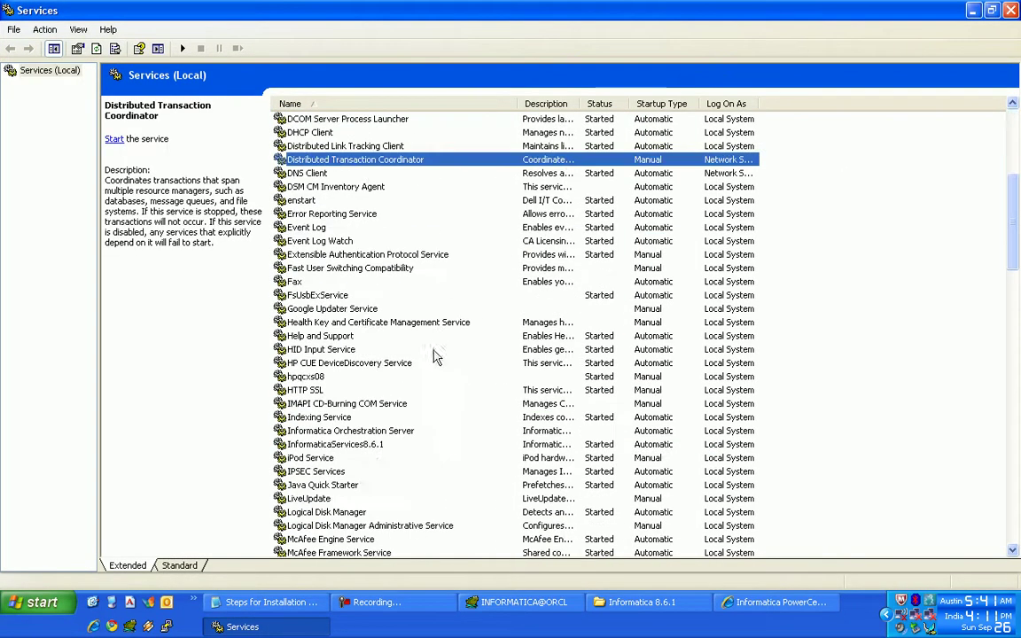
left_click(370, 447)
right_click(371, 447)
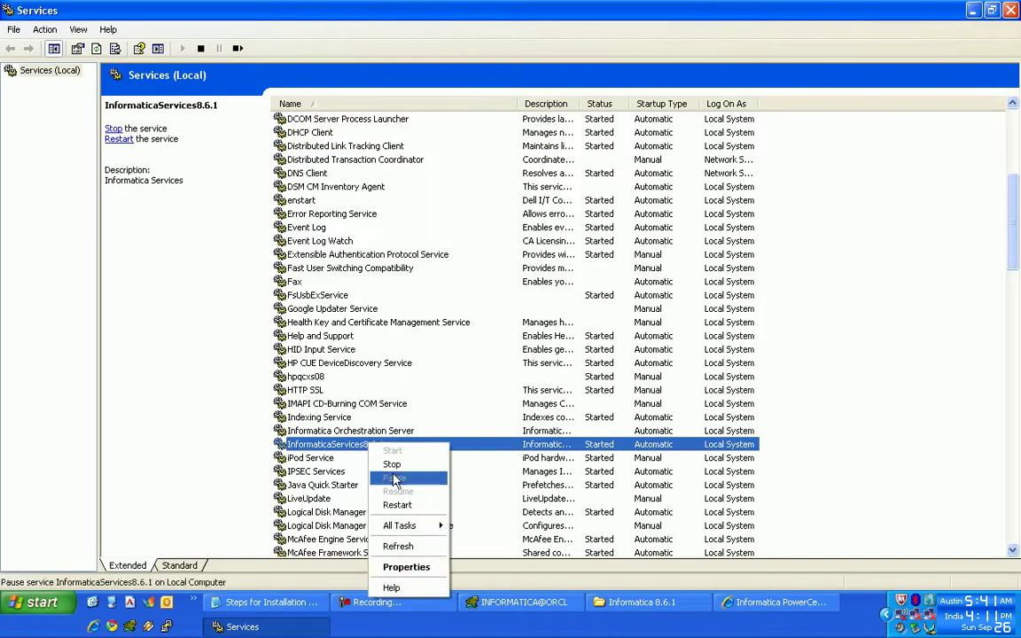
left_click(411, 548)
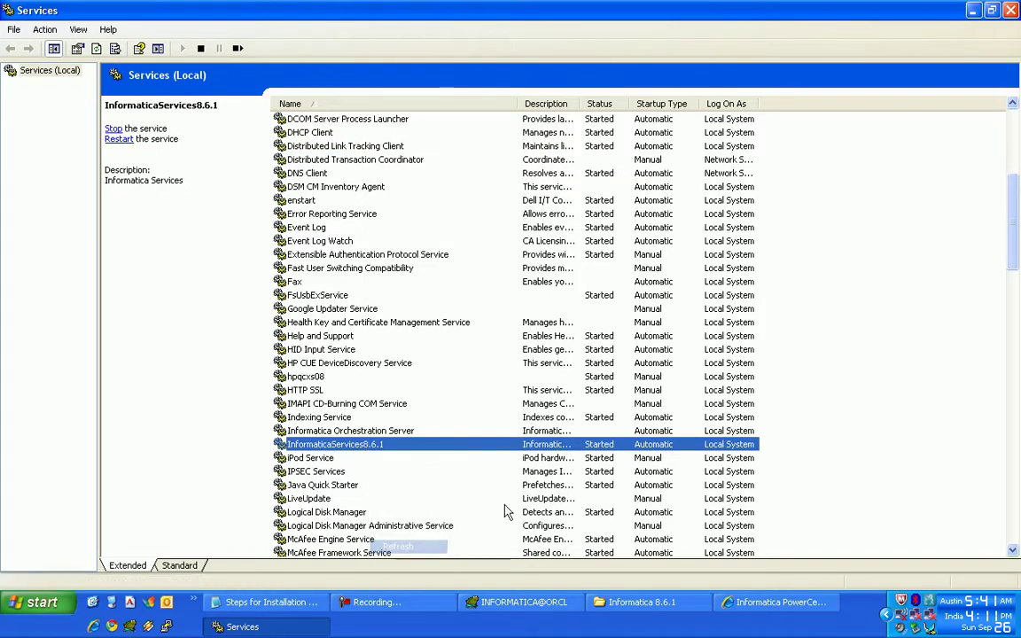
- Log in to the Administration Console as admin with the account password
left_click(771, 602)
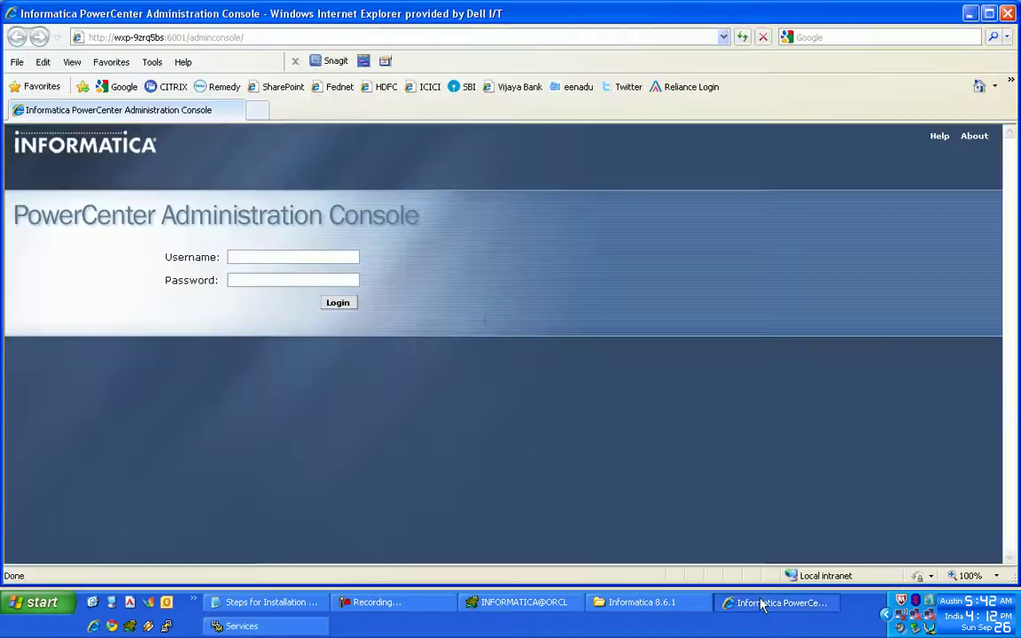
left_click(251, 257)
left_click(251, 257)
type("admin")
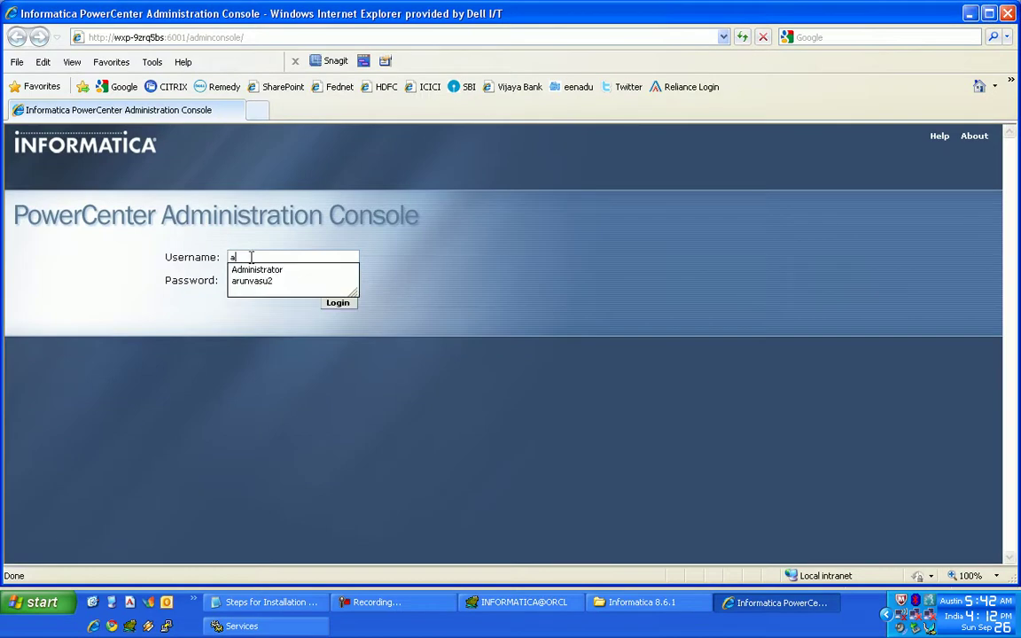
key("Tab")
type("a")
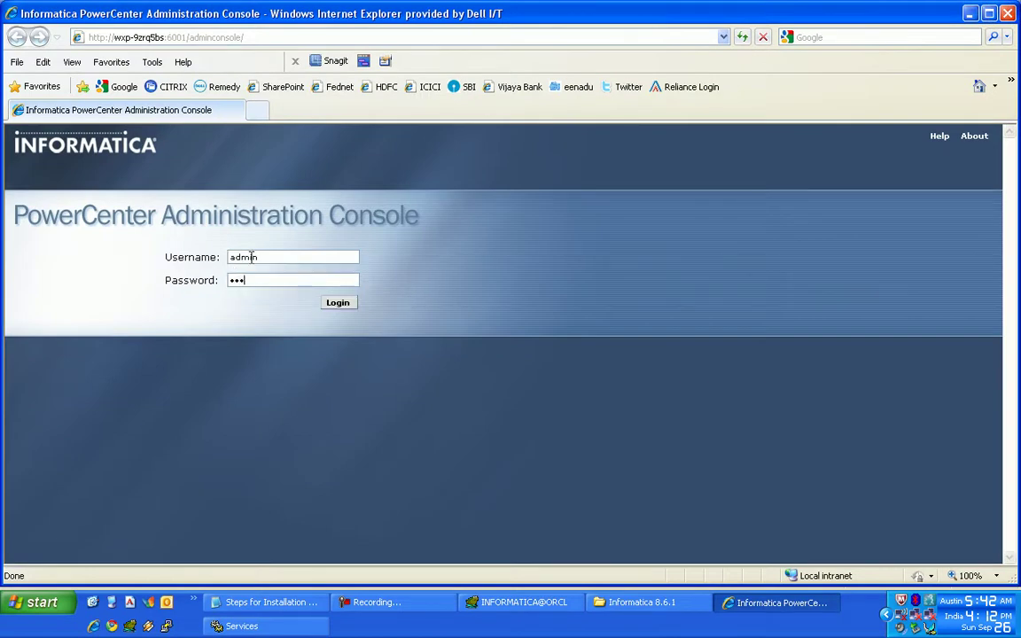
key("Return")
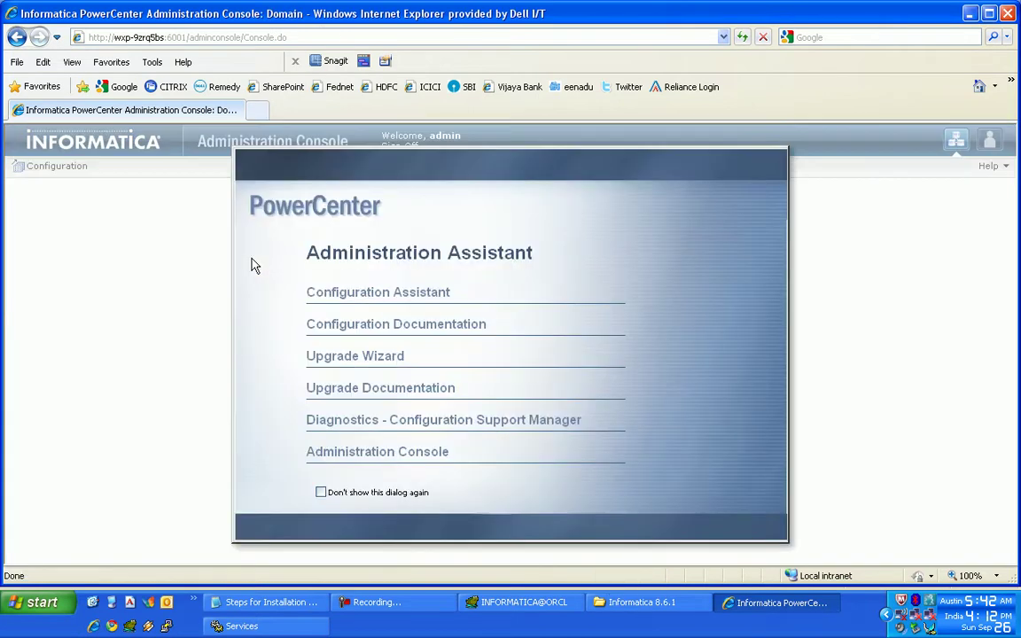
- Skip the Administration Assistant to reach the Domain_WXP-9ZRQ5BS overview, then restore the browser window
left_click(434, 453)
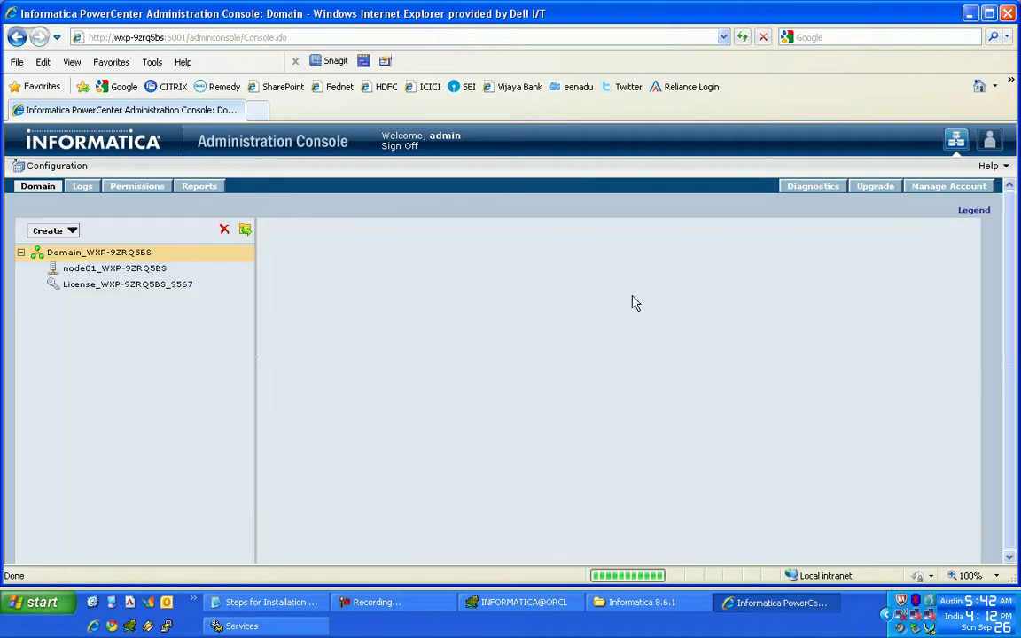
left_click(989, 12)
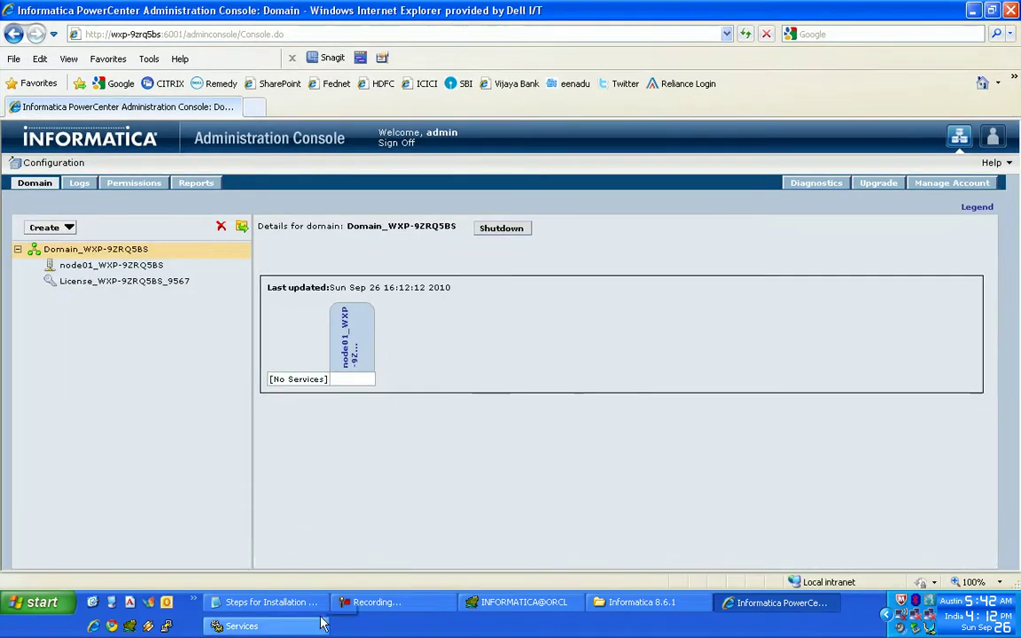
- Write step 11 in the notes: 'Please follow the steps to create Repsitory Service'
left_click(266, 602)
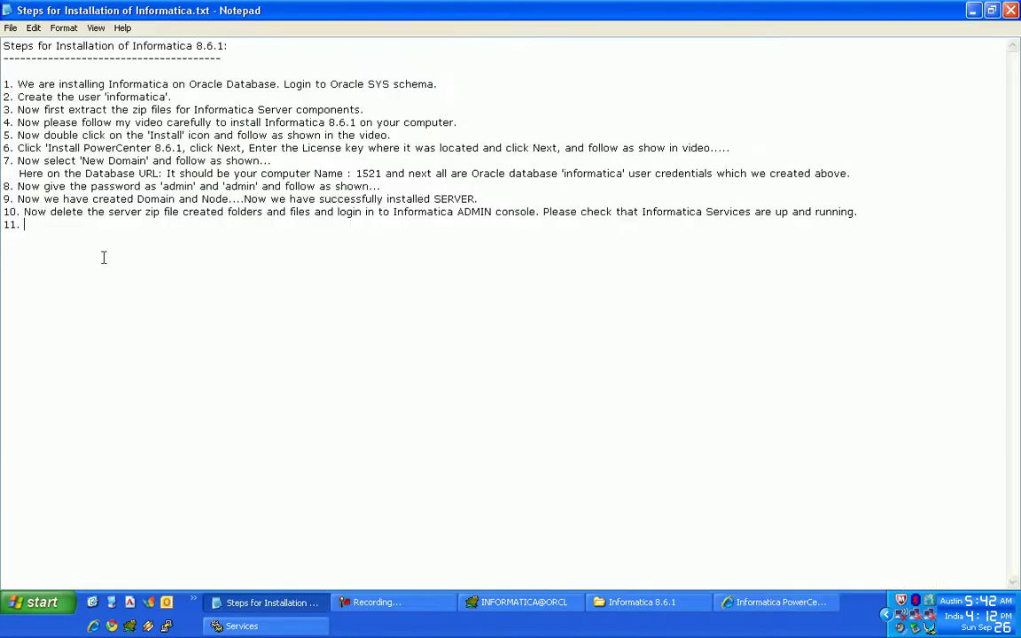
type("Please follow the steps to create")
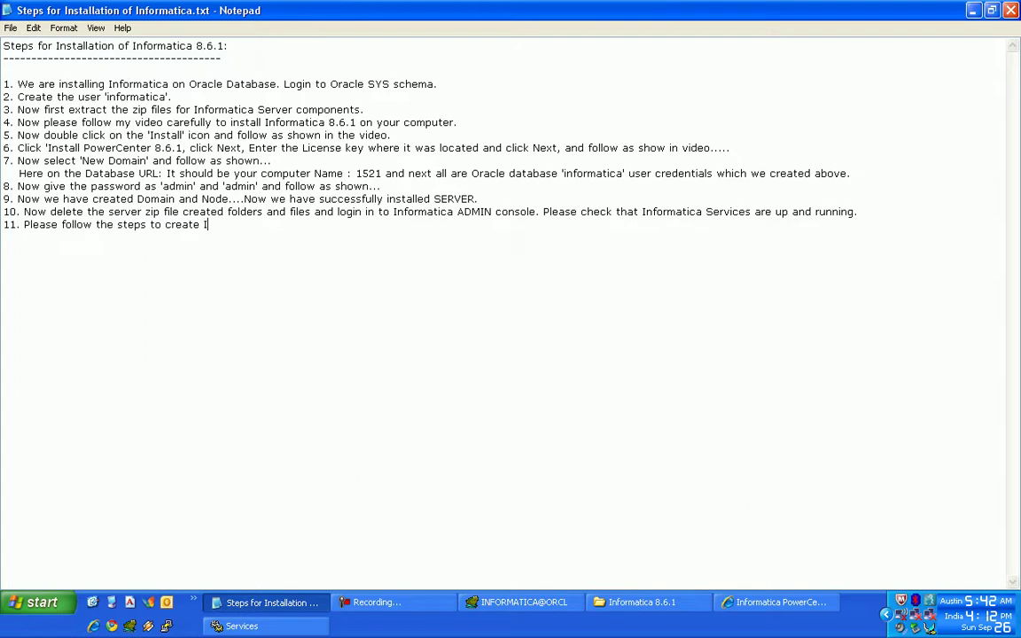
type(" In")
key("BackSpace")
key("BackSpace")
type("Repsot")
key("BackSpace")
key("BackSpace")
key("BackSpace")
type("itory Service.")
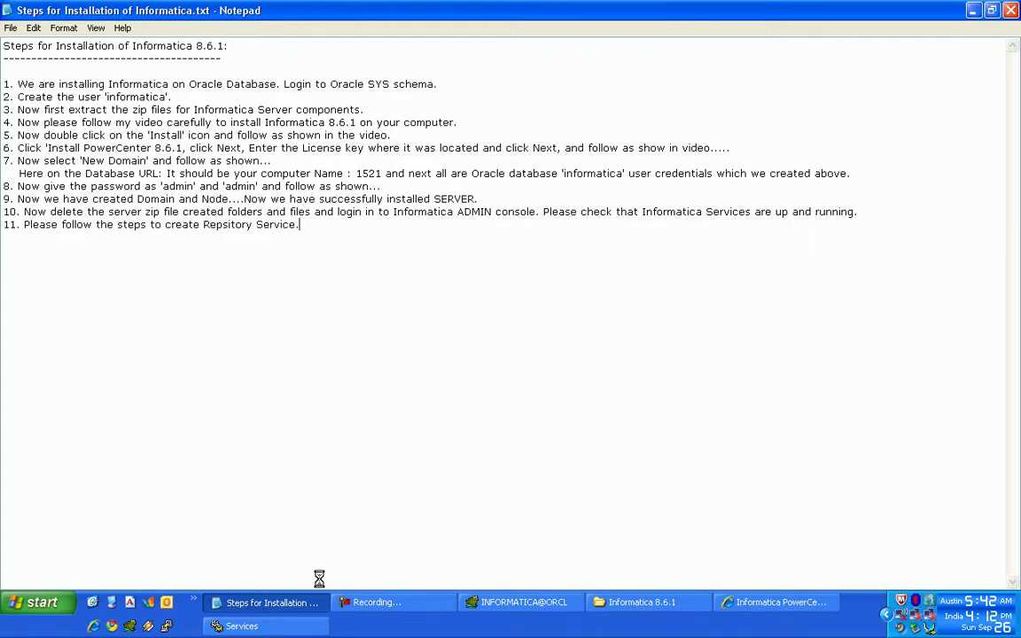
left_click(749, 604)
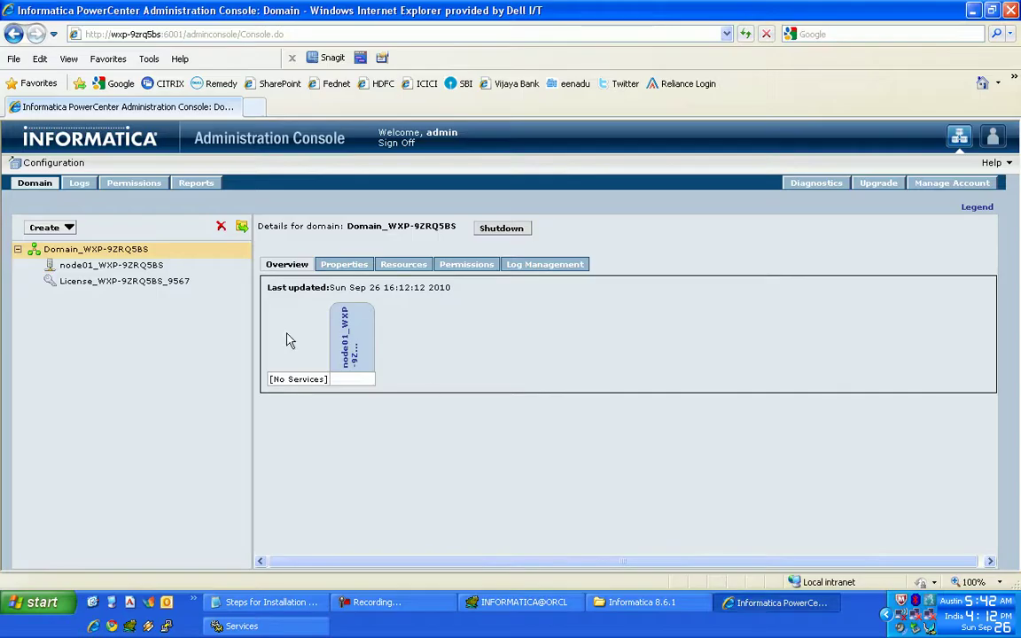
- Start a new Repository Service named INF8_REP_SRVC on node node01_WXP-9ZRQ5BS
left_click(69, 228)
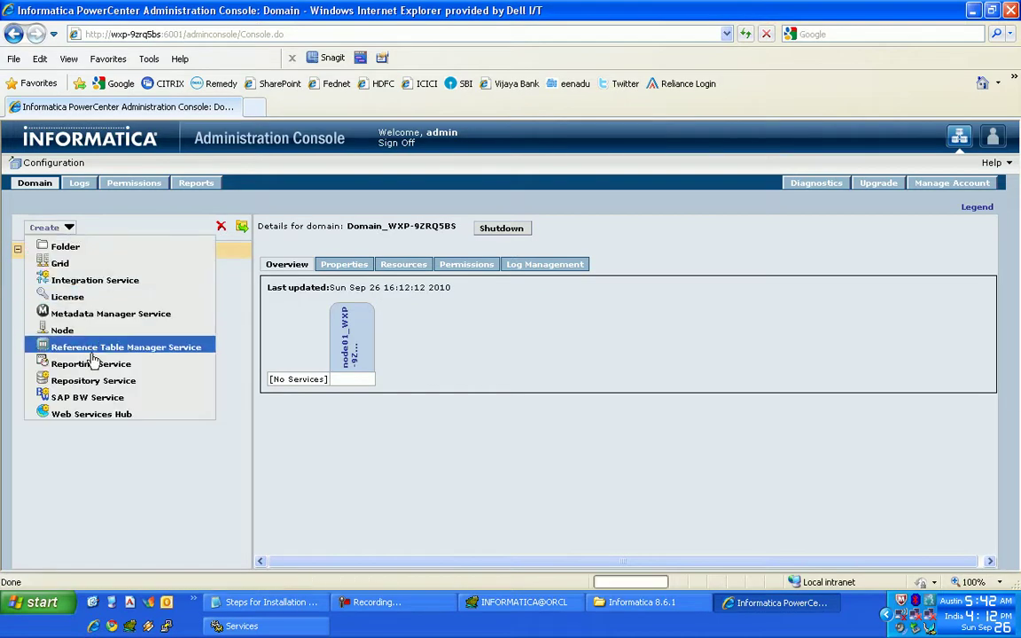
left_click(95, 381)
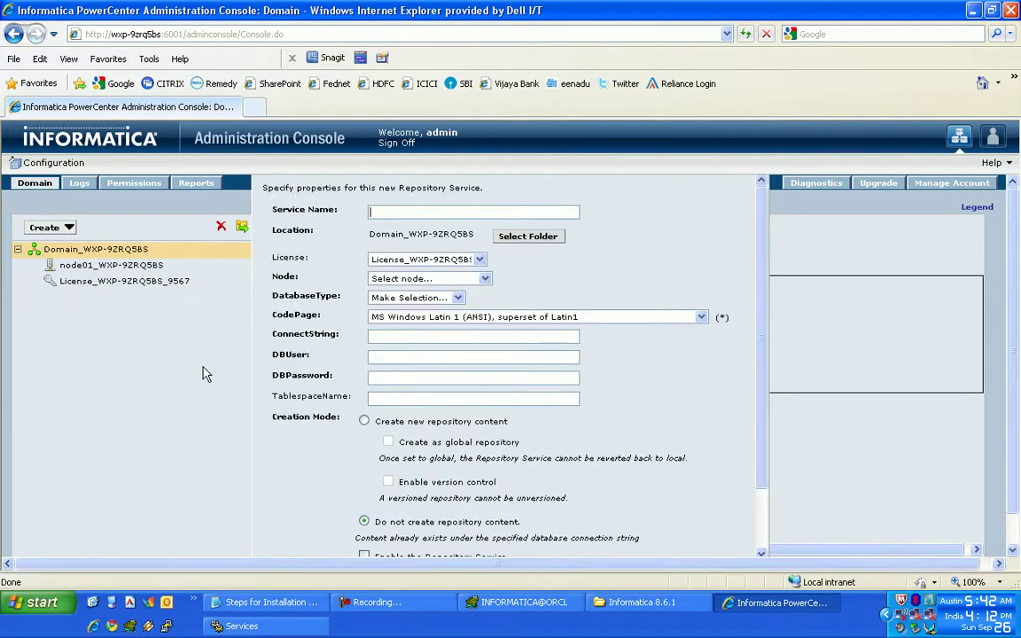
key("Caps_Lock")
type("INF")
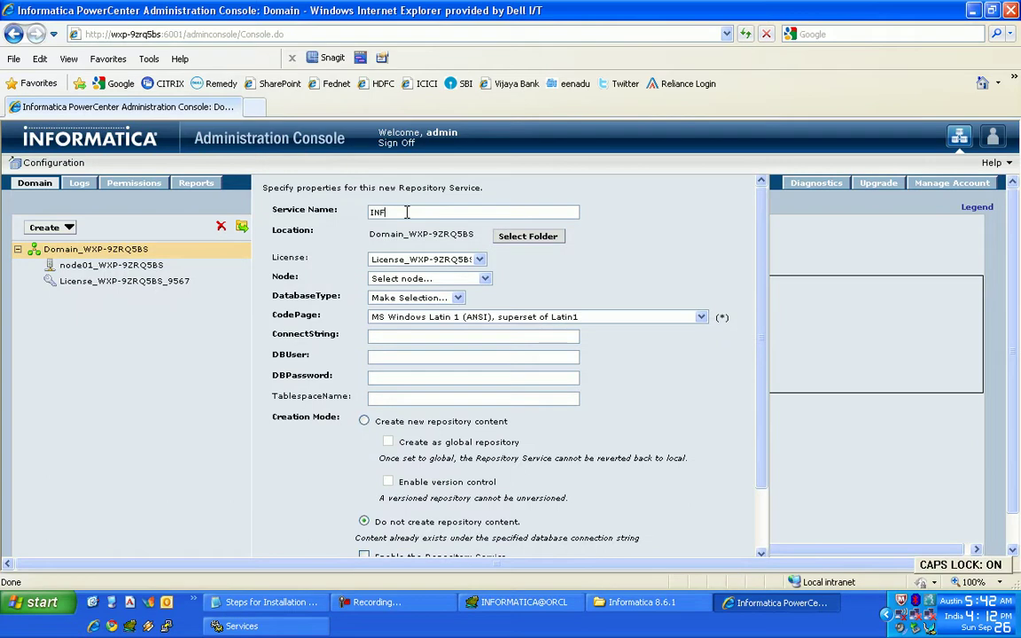
type("8_REP_SRVC")
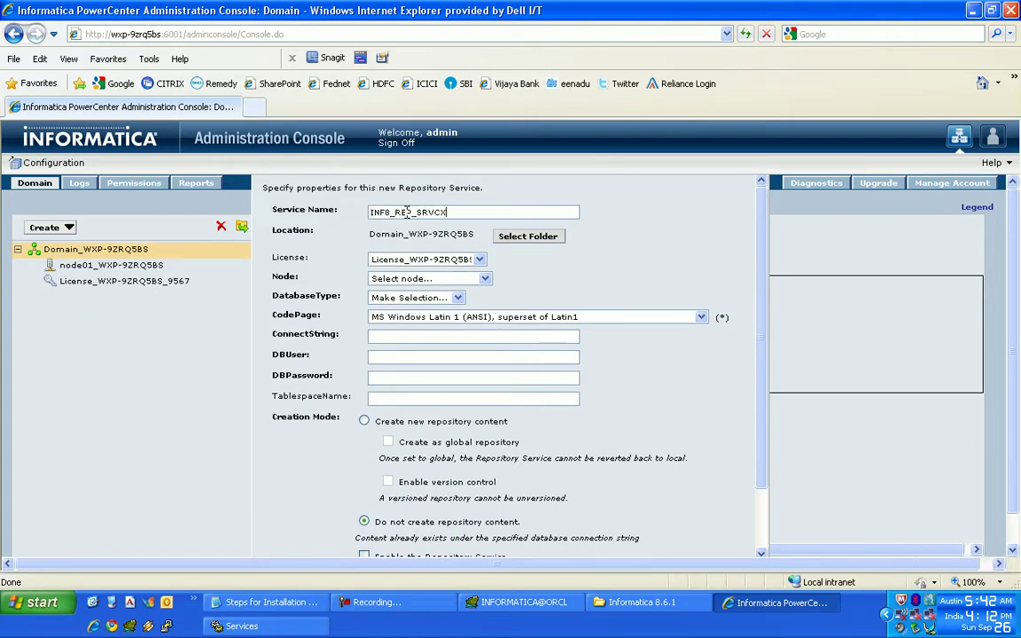
scroll(735, 315, "down", 3)
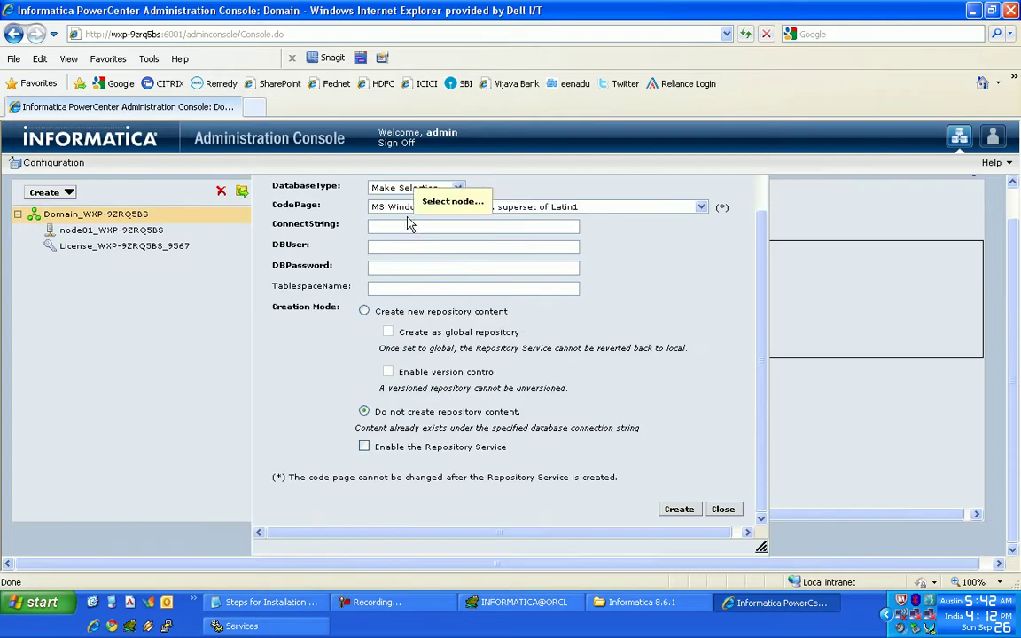
scroll(735, 315, "up", 3)
left_click(429, 279)
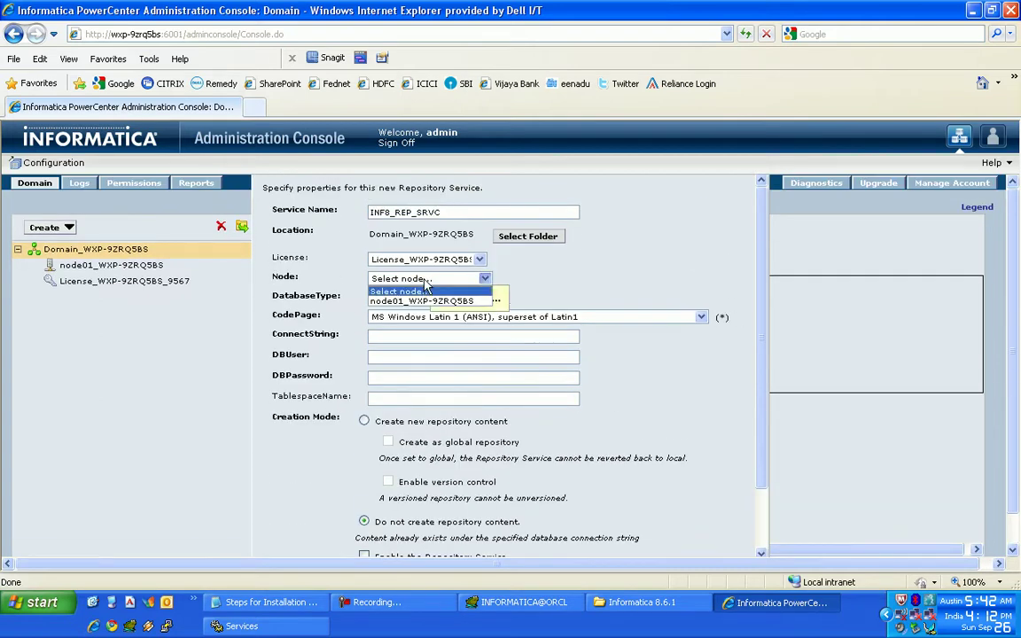
left_click(421, 298)
- Set database type Oracle, connection string ORCL, and enter the database user and password
left_click(417, 297)
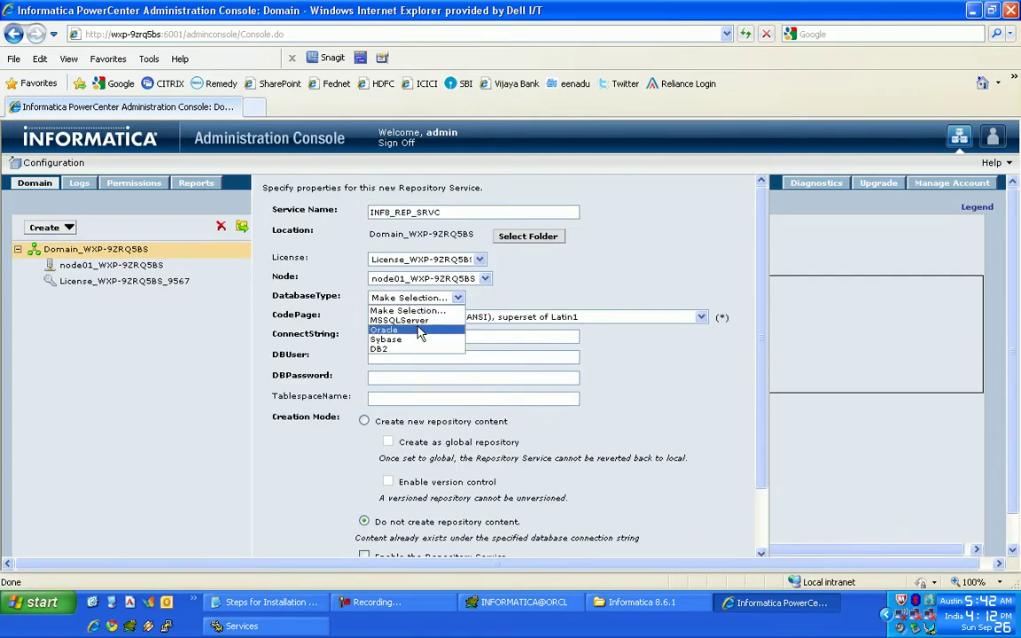
left_click(403, 332)
left_click(390, 337)
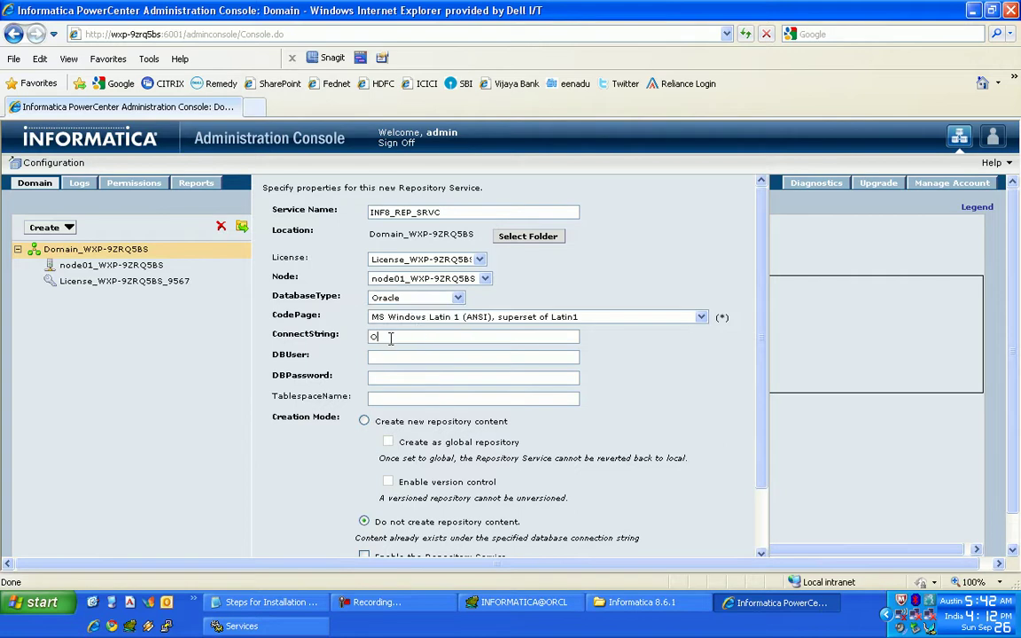
type("ORC")
key("Caps_Lock")
key("ctrl+a")
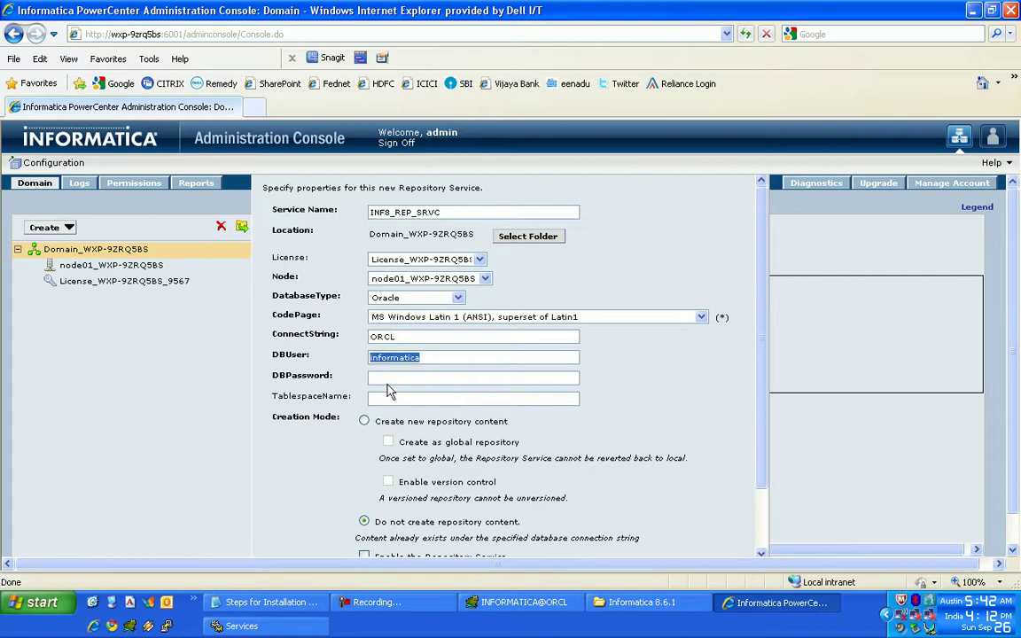
key("Tab")
type("informatica")
- Create the service with new repository content and version control enabled
left_click(366, 423)
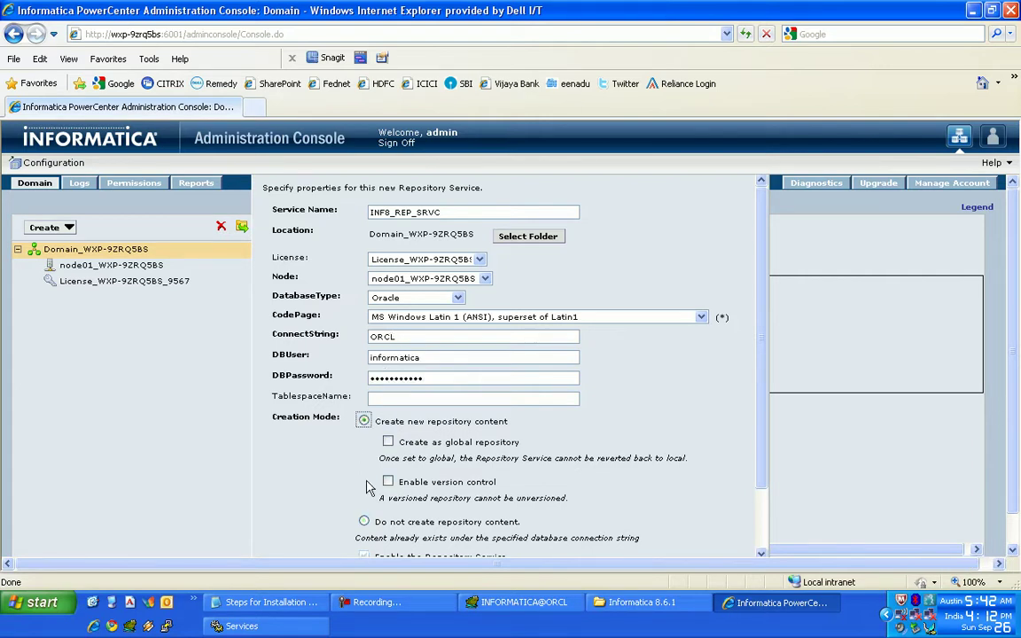
left_click(388, 483)
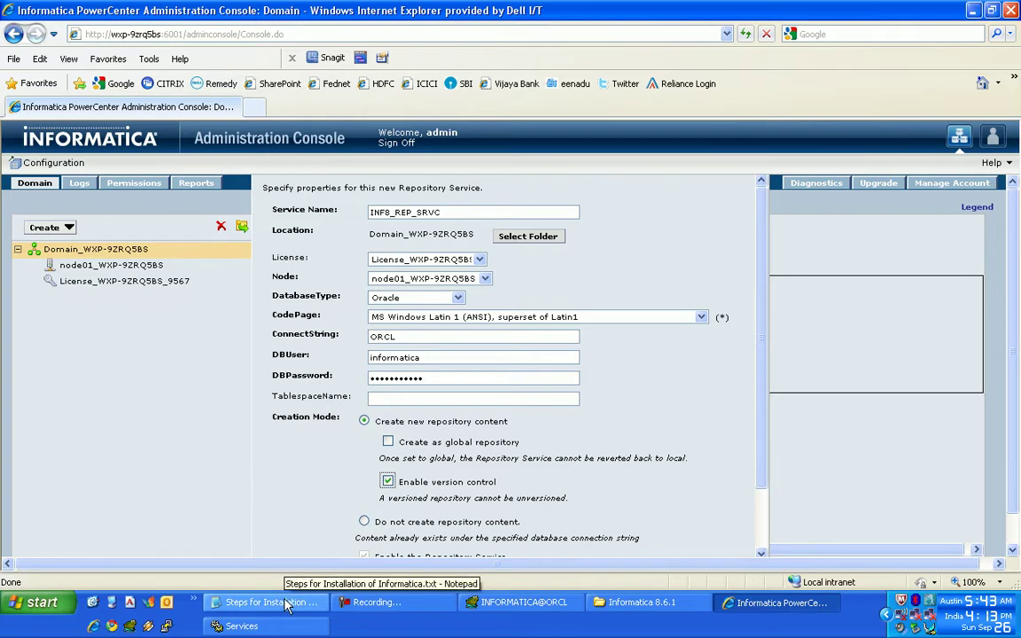
scroll(467, 381, "down", 3)
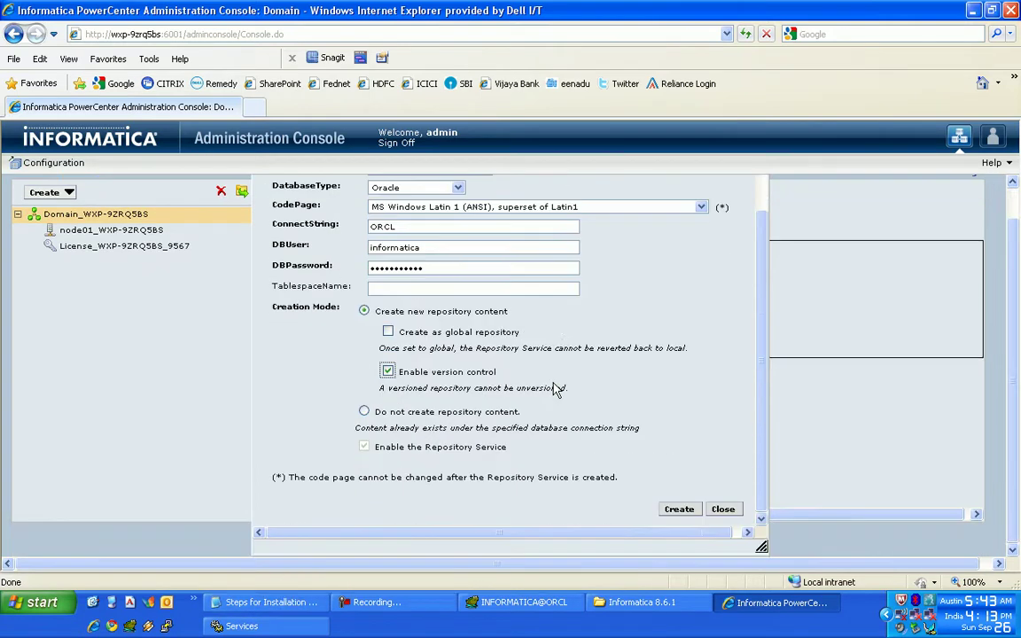
left_click(679, 510)
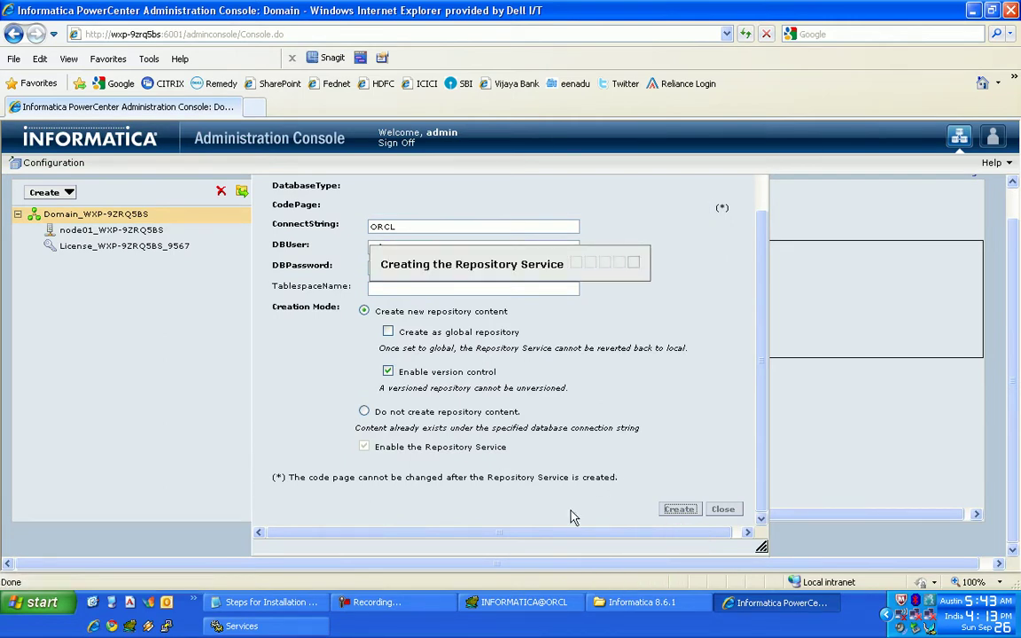
left_click(372, 602)
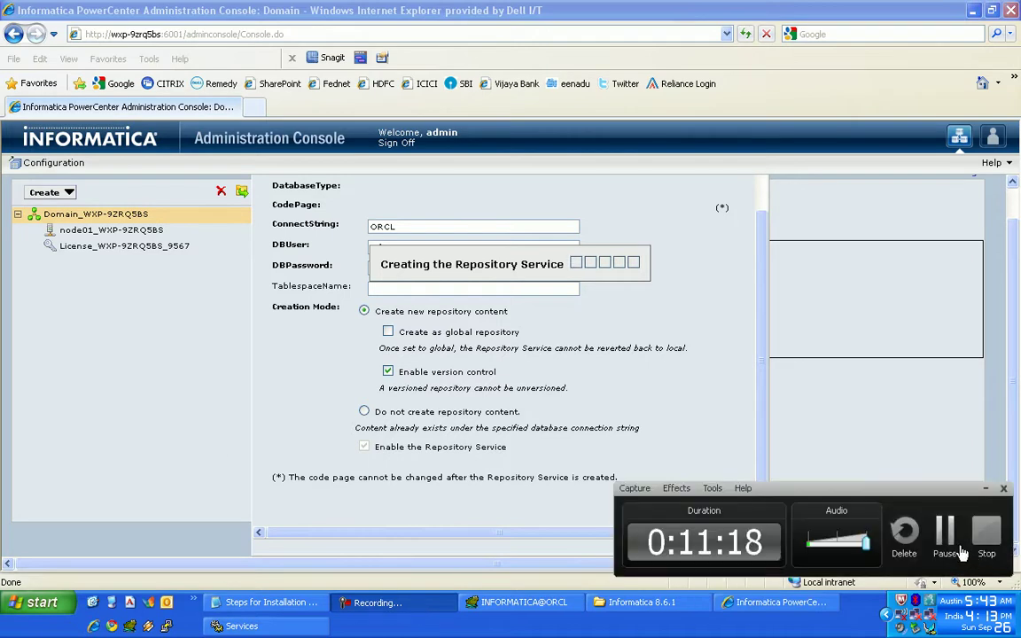
left_click(945, 532)
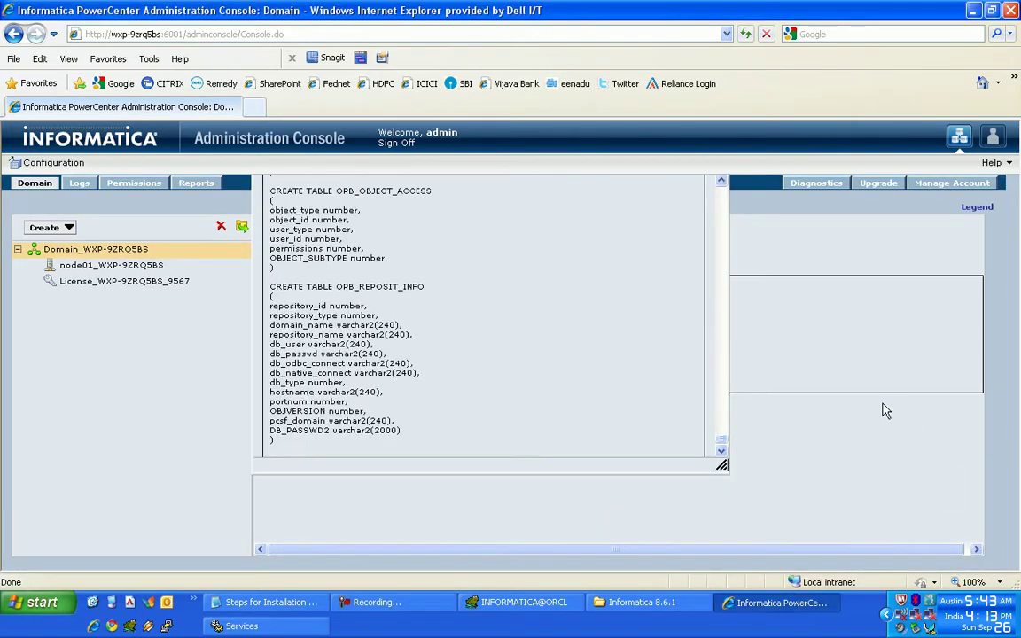
left_click(270, 602)
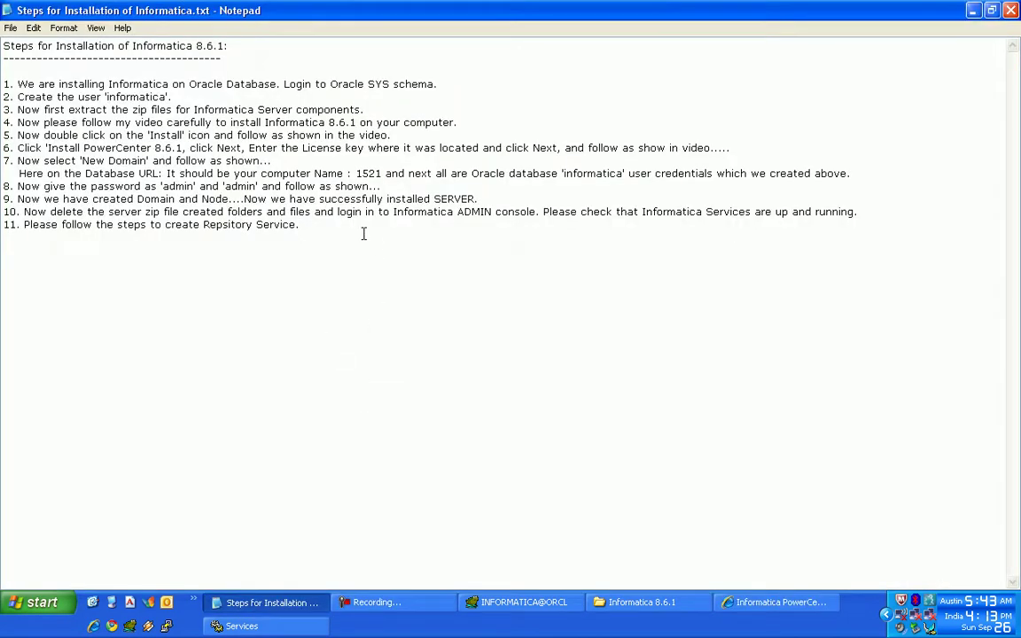
- Note in step 11 that the earlier-created database username and password are needed to create the Repository Service
type("You have to give the above")
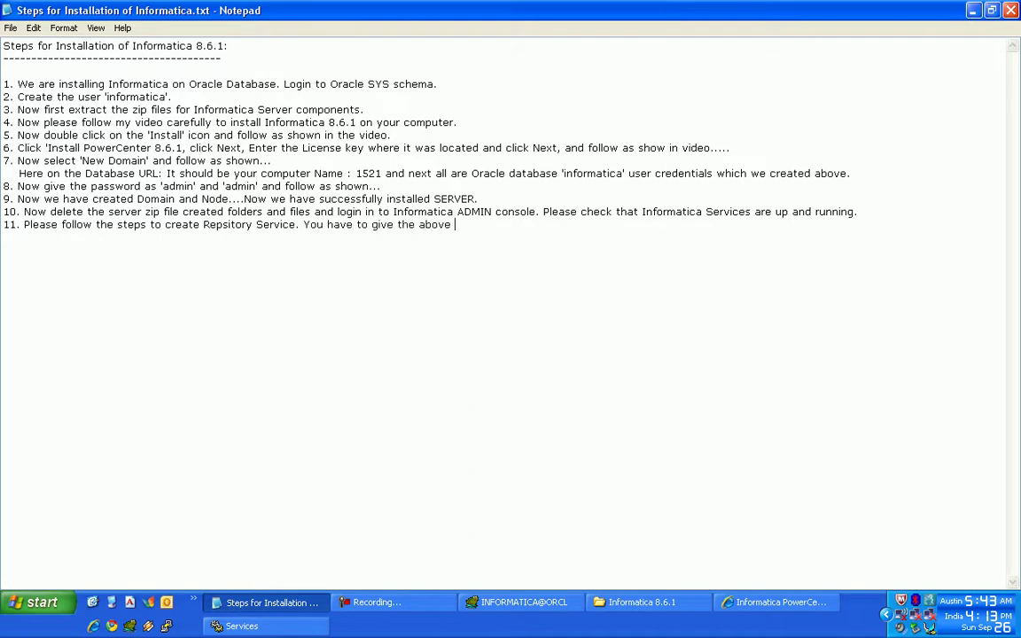
type(" created 'informati")
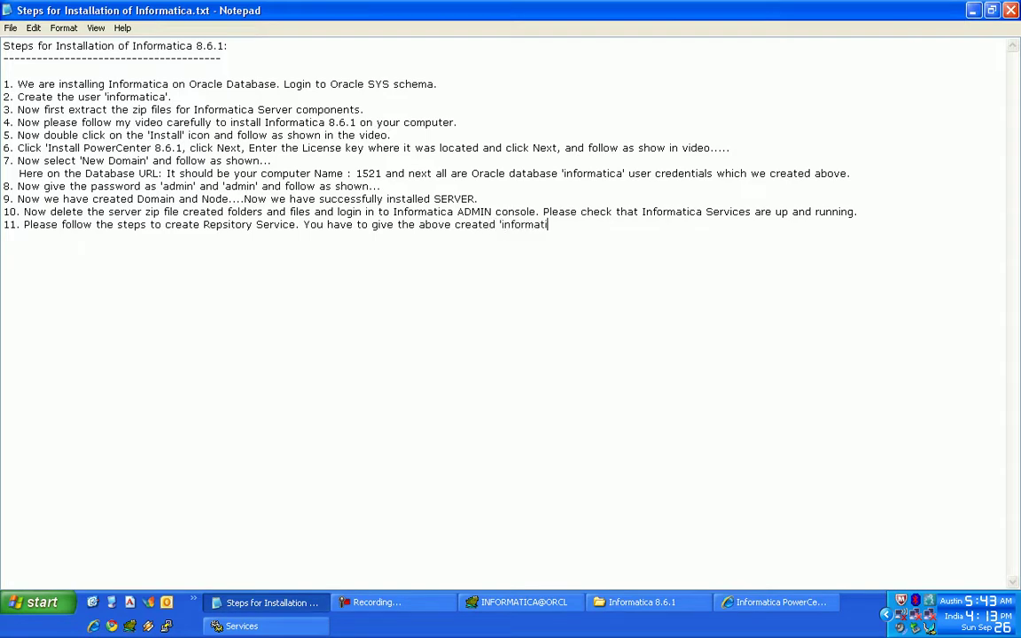
type("ca' username and password")
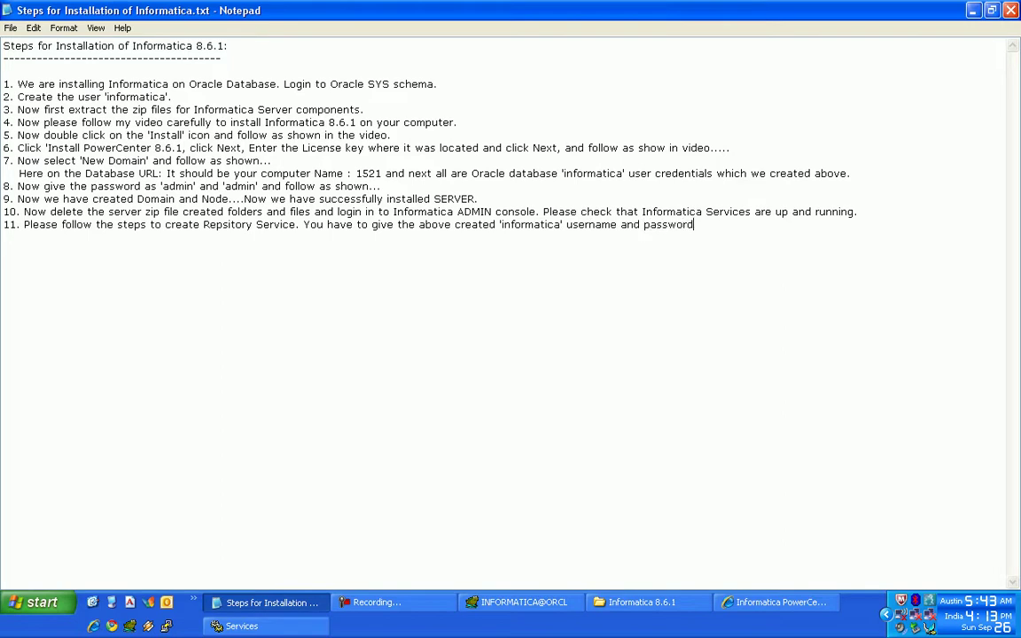
type(" to create Repository service.")
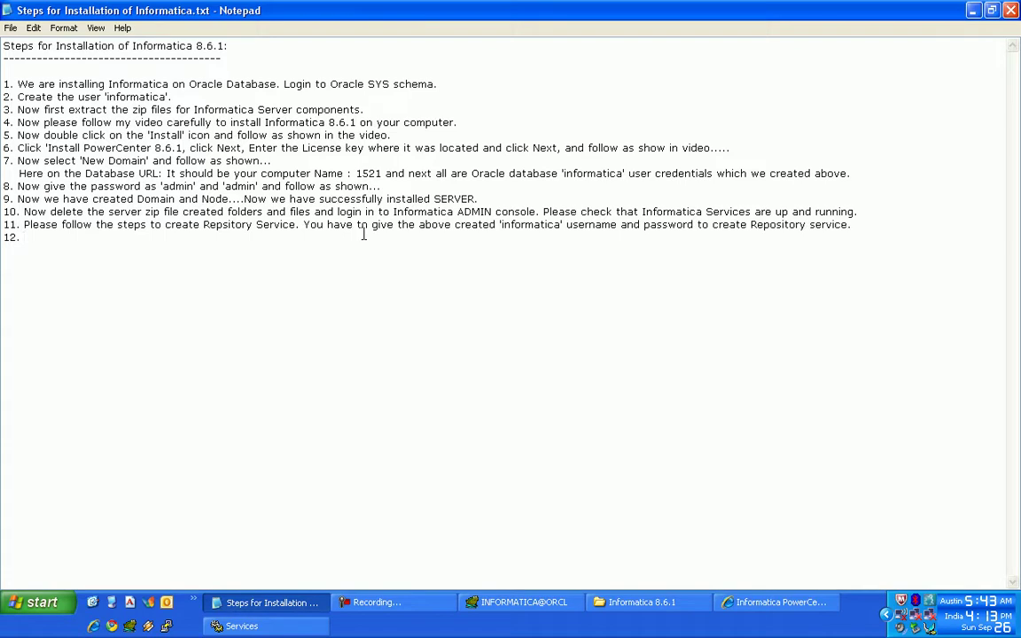
left_click(749, 604)
left_click_drag(457, 451, 702, 454)
- Close the creation log and add step 12 'Now we are creating User.' to the notes
left_click(675, 200)
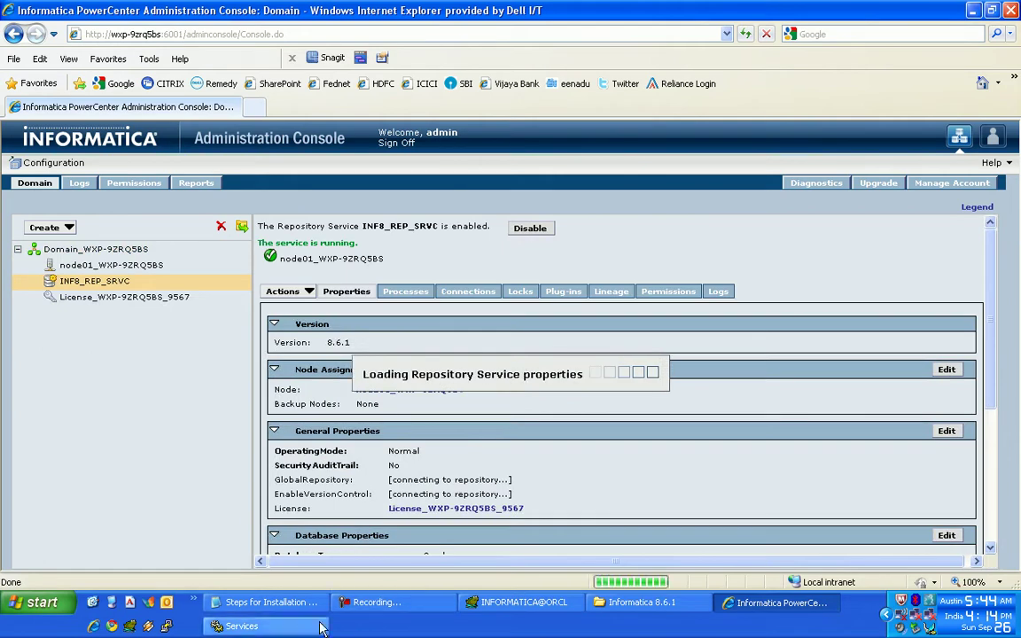
left_click(266, 603)
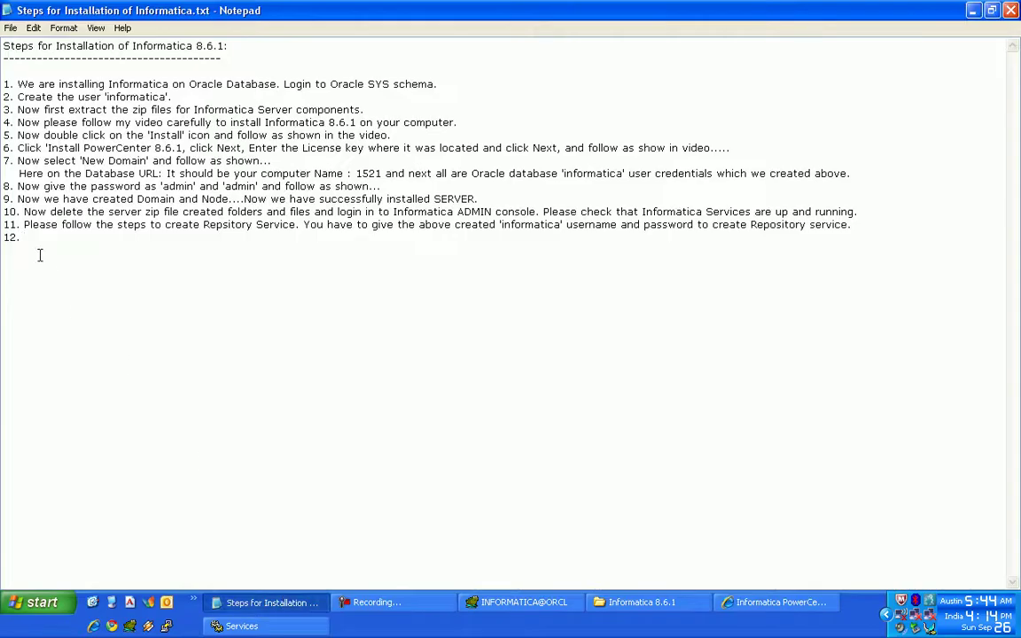
type("Now we are creating User.")
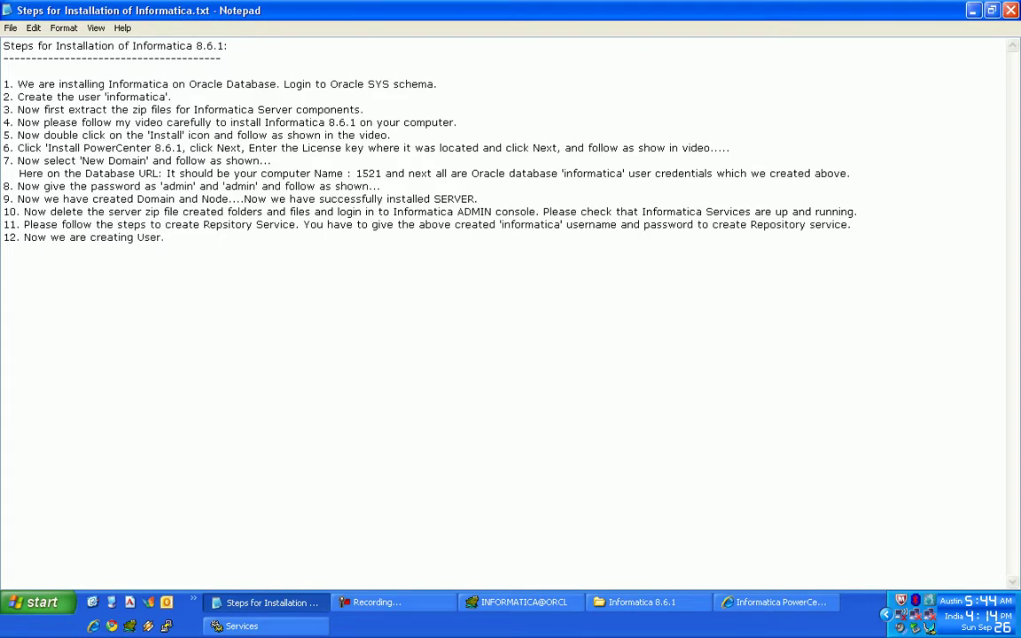
key("alt+Tab")
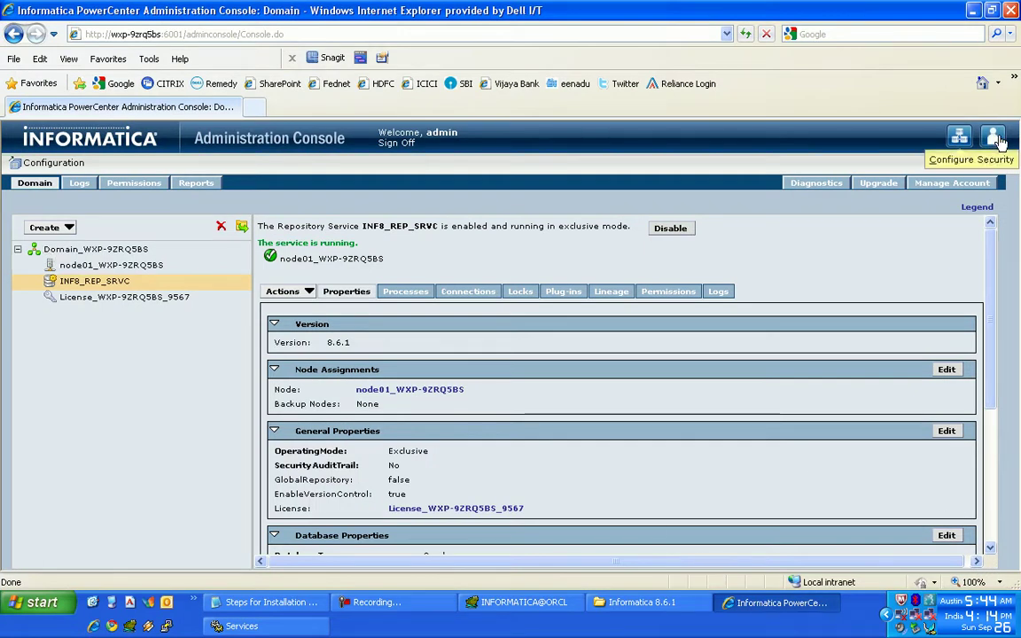
- Create a new native user with login name, password, confirmation and full name filled in
left_click(996, 139)
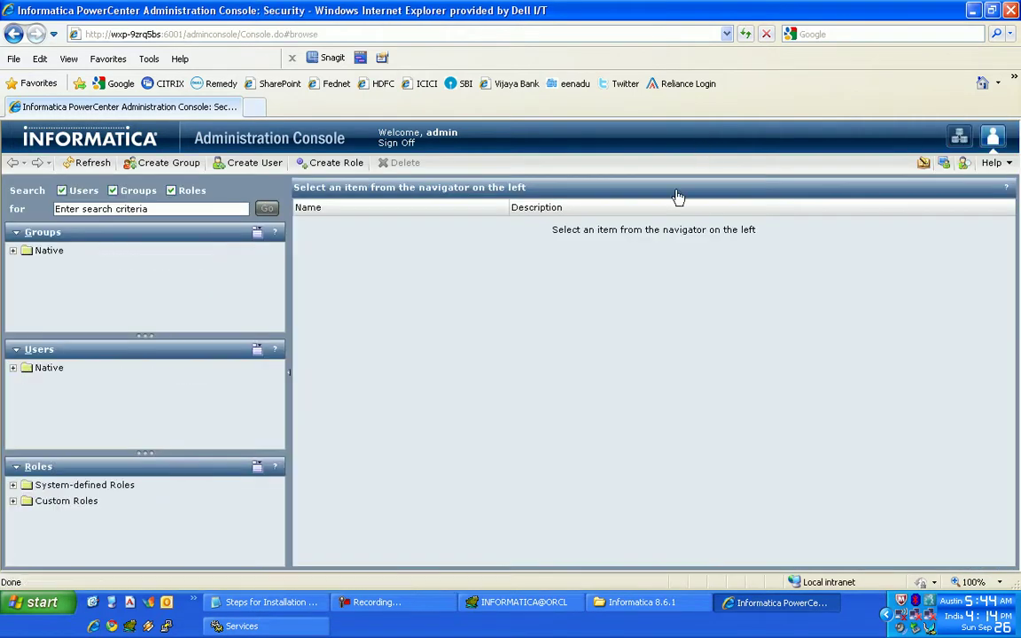
left_click(251, 171)
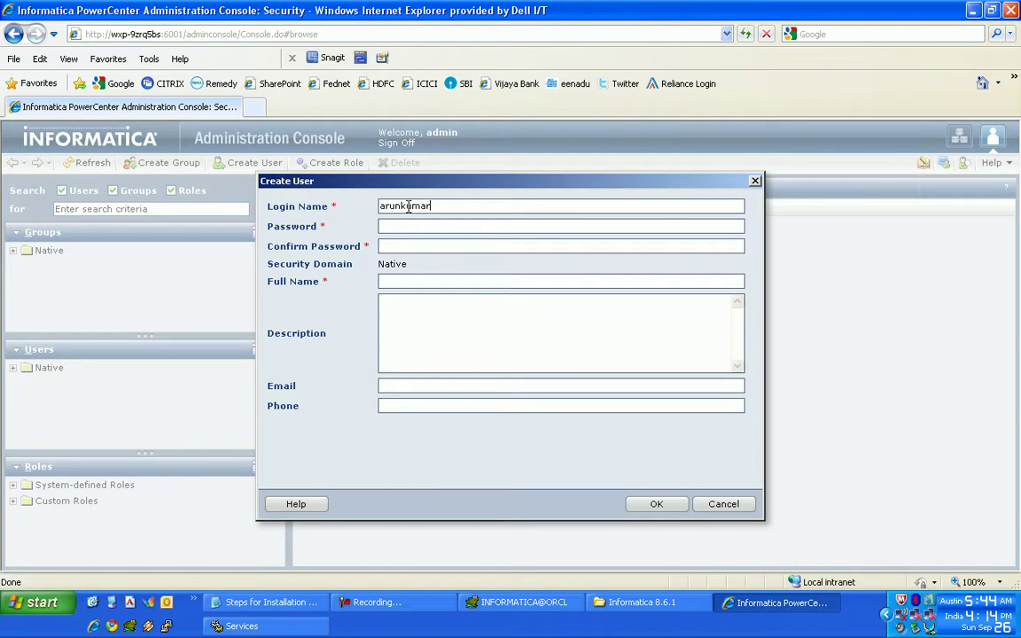
left_click(381, 603)
left_click(943, 533)
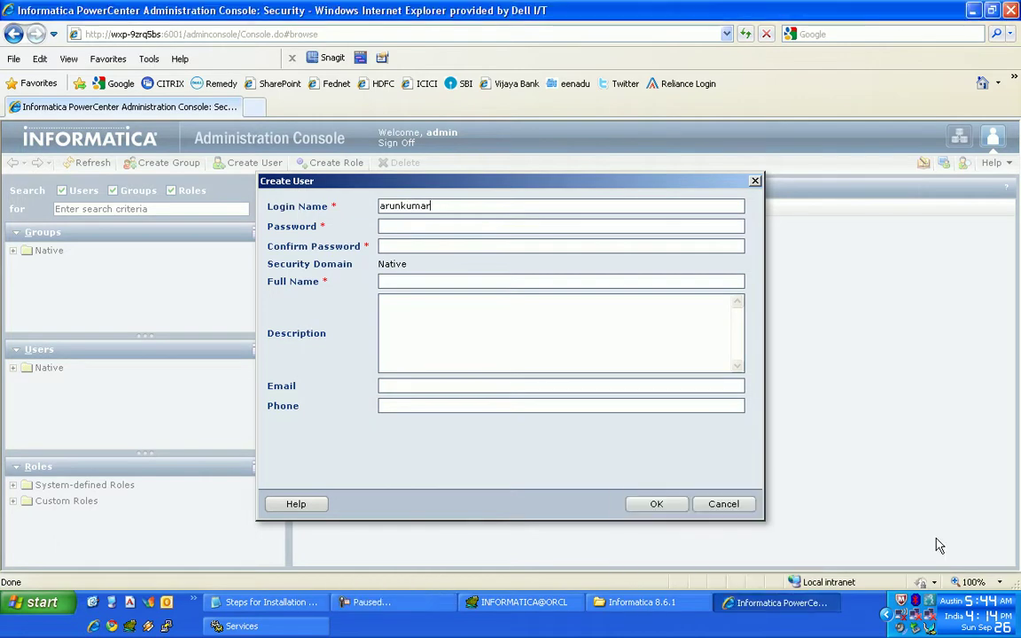
left_click_drag(434, 206, 363, 208)
key("ctrl+c")
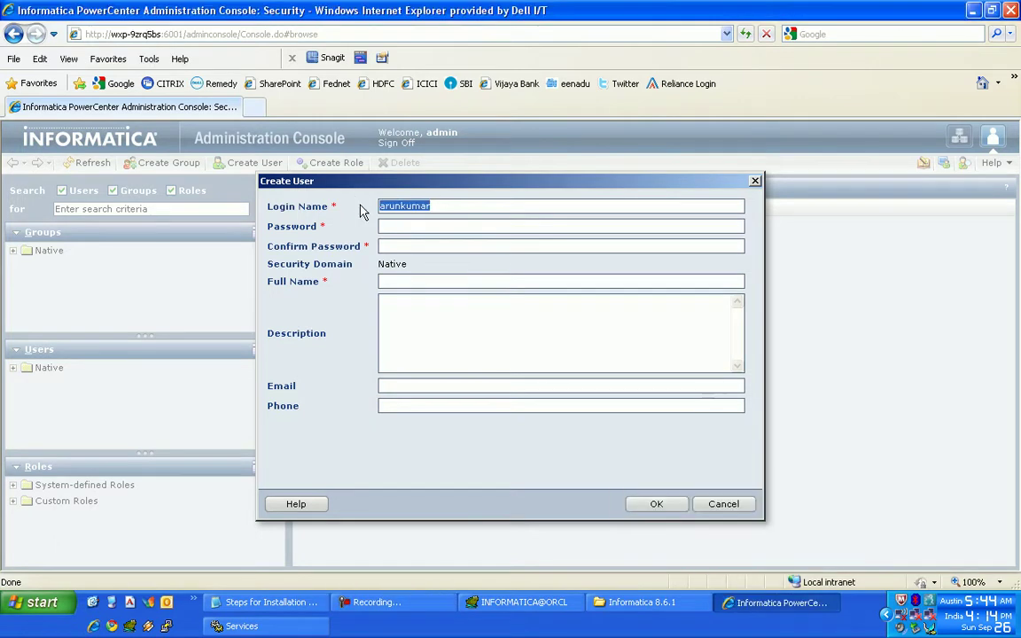
left_click(410, 226)
key("ctrl+v")
left_click(412, 246)
key("ctrl+v")
left_click(397, 280)
key("ctrl+v")
left_click(657, 505)
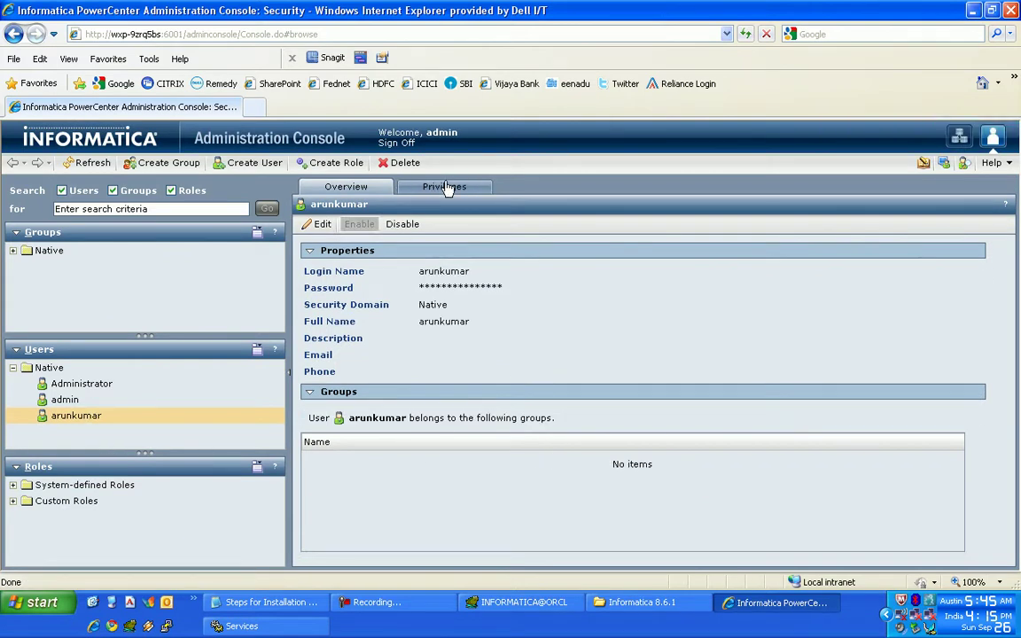
- Grant the new user privileges on the Domain_WXP-9ZRQ5BS domain
left_click(453, 188)
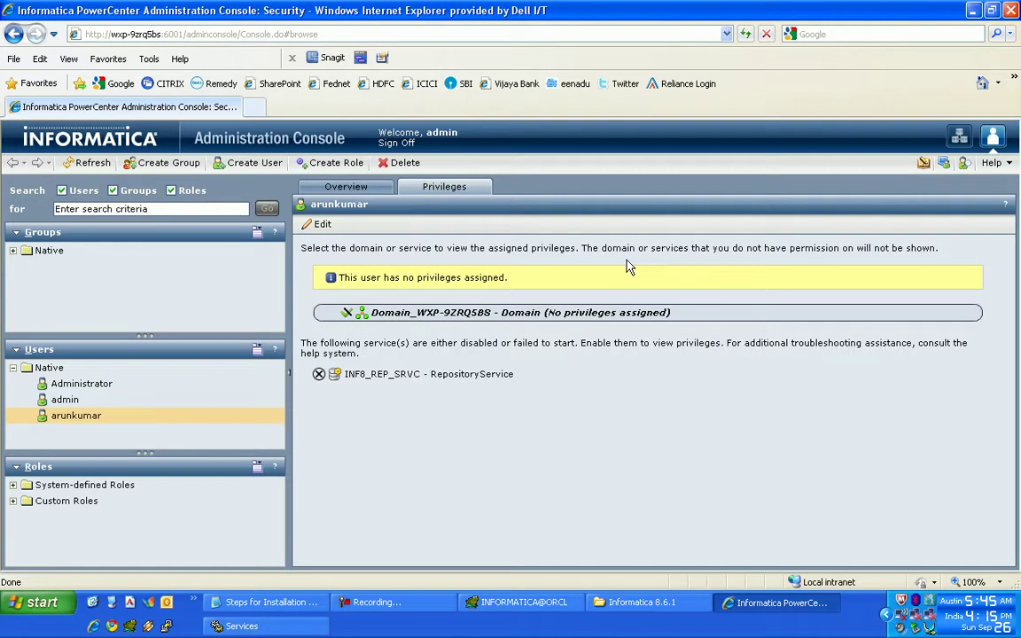
left_click(324, 225)
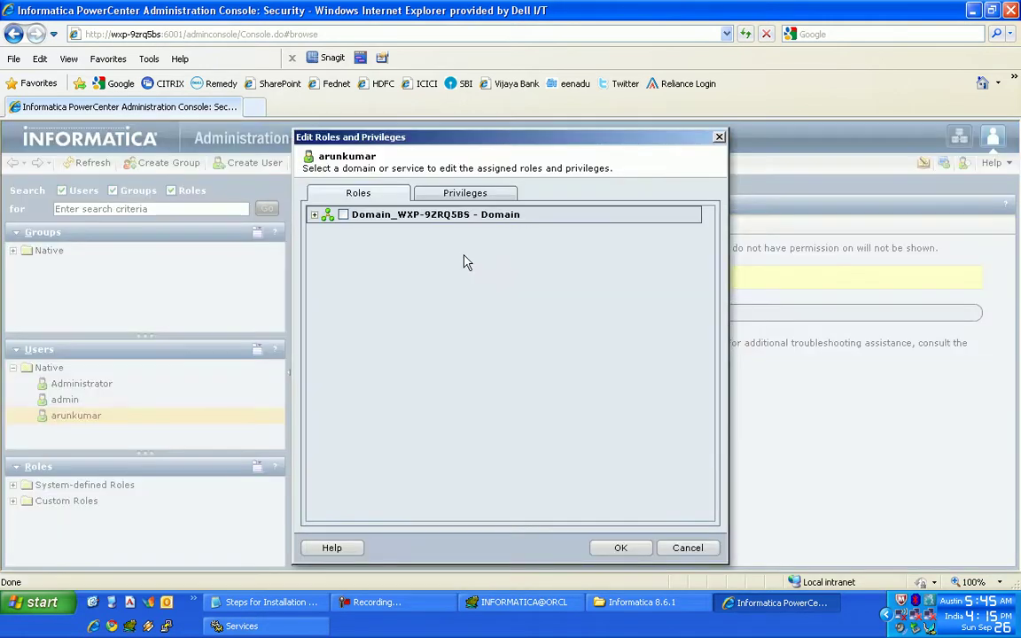
left_click(479, 194)
left_click(342, 215)
left_click(618, 547)
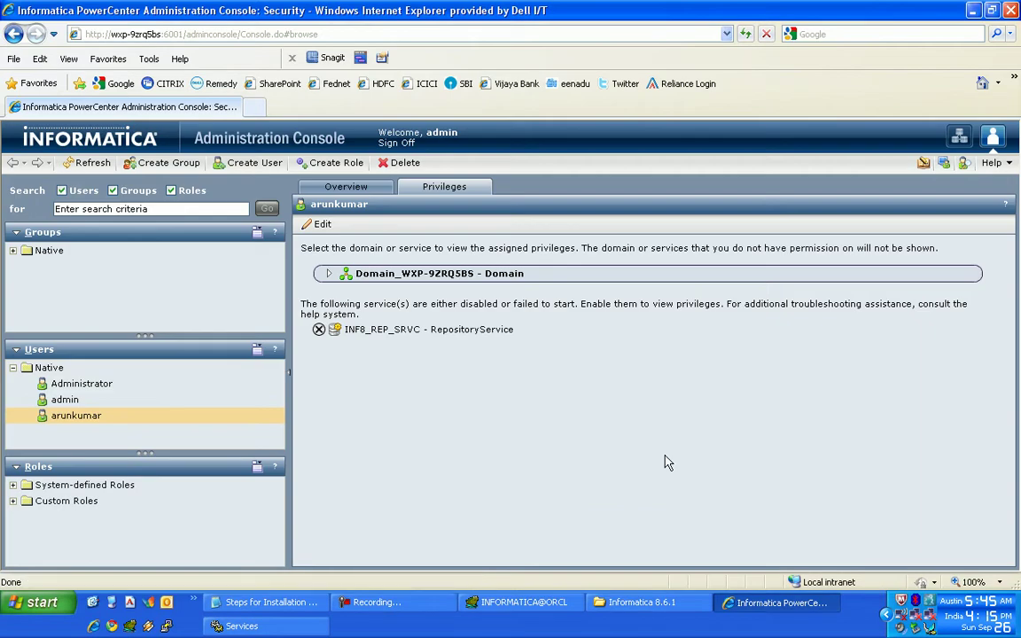
left_click(957, 140)
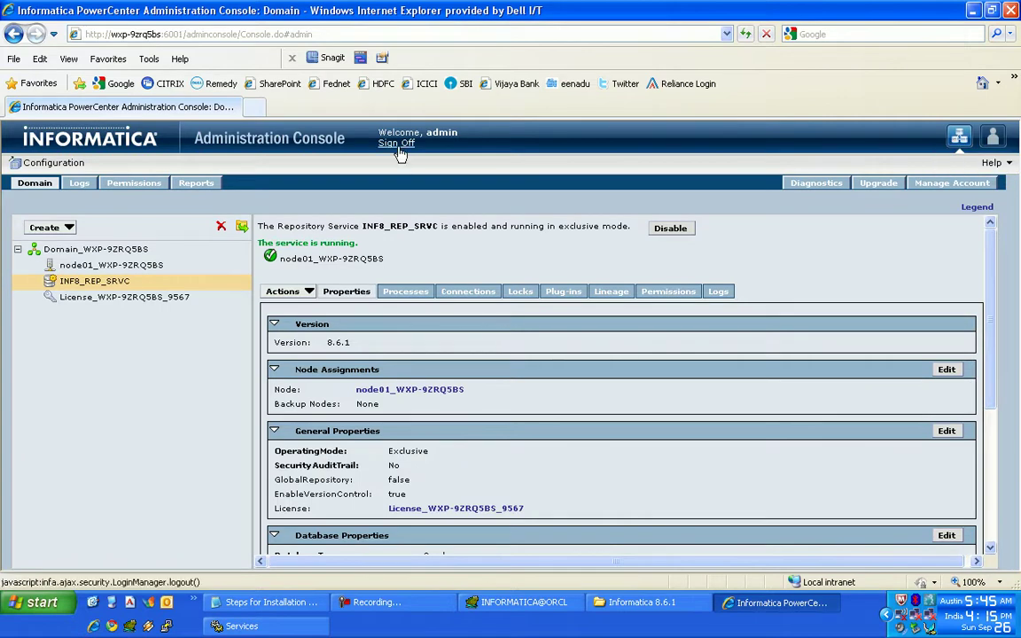
- Add step 12 advice to sign off from Admin Console and restart services, then begin step 13
left_click(292, 603)
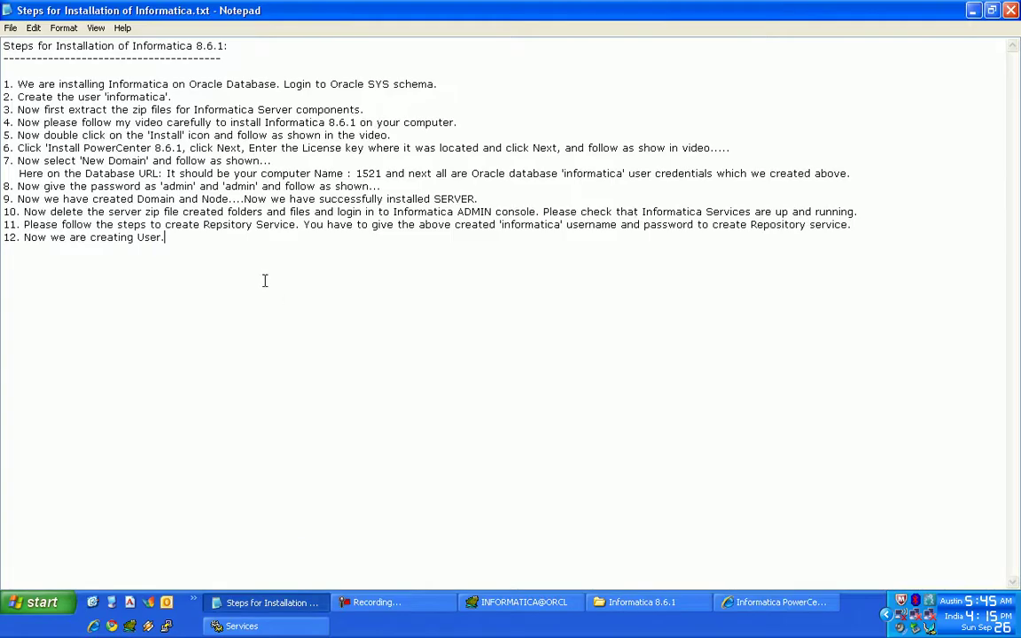
type("Hope your fo")
key("BackSpace")
key("BackSpace")
key("BackSpace")
type("followed the step")
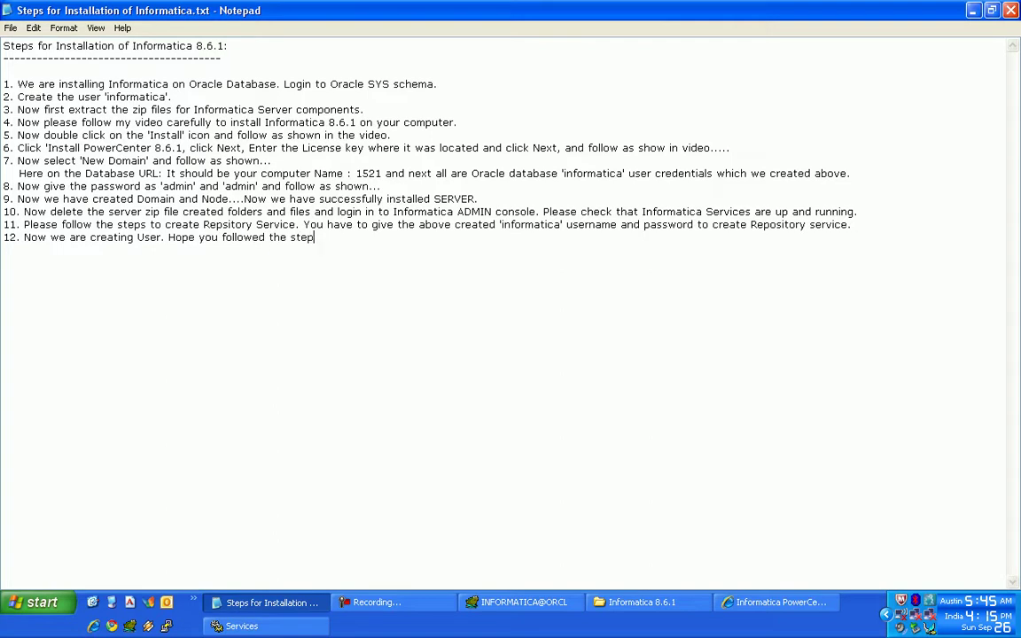
type("s and please signof")
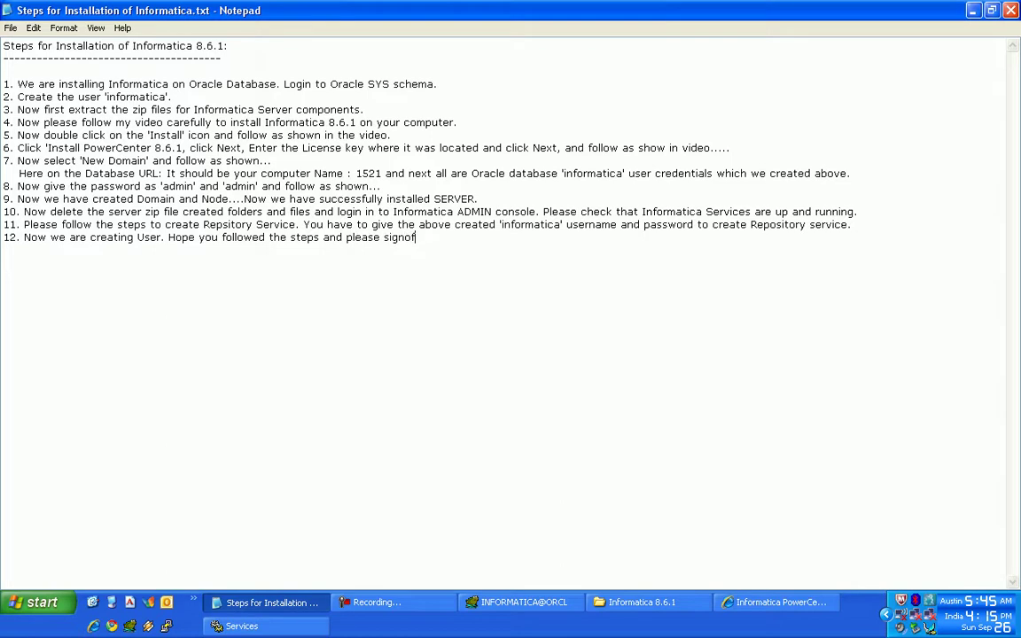
type("rom Admin Console and restart the services. 1")
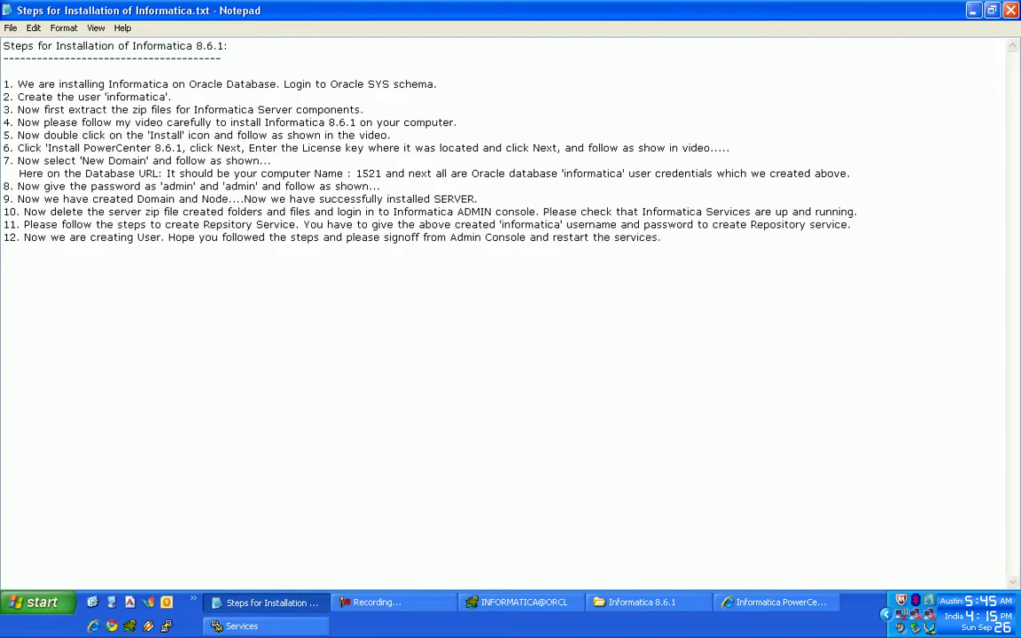
type("3.")
- Sign off from the Administration Console and confirm
key("alt+Tab")
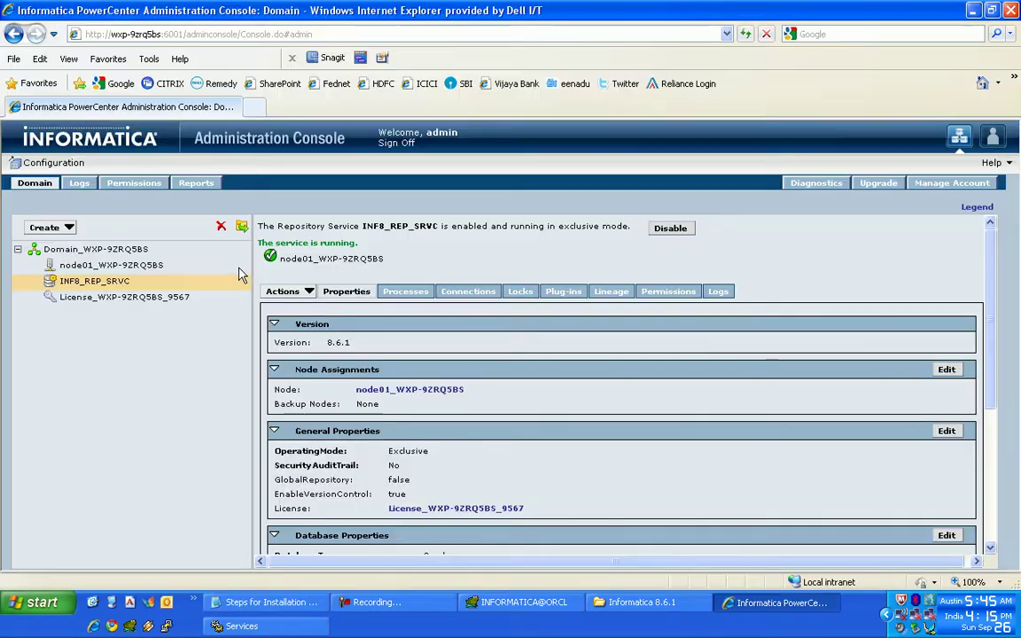
left_click(393, 142)
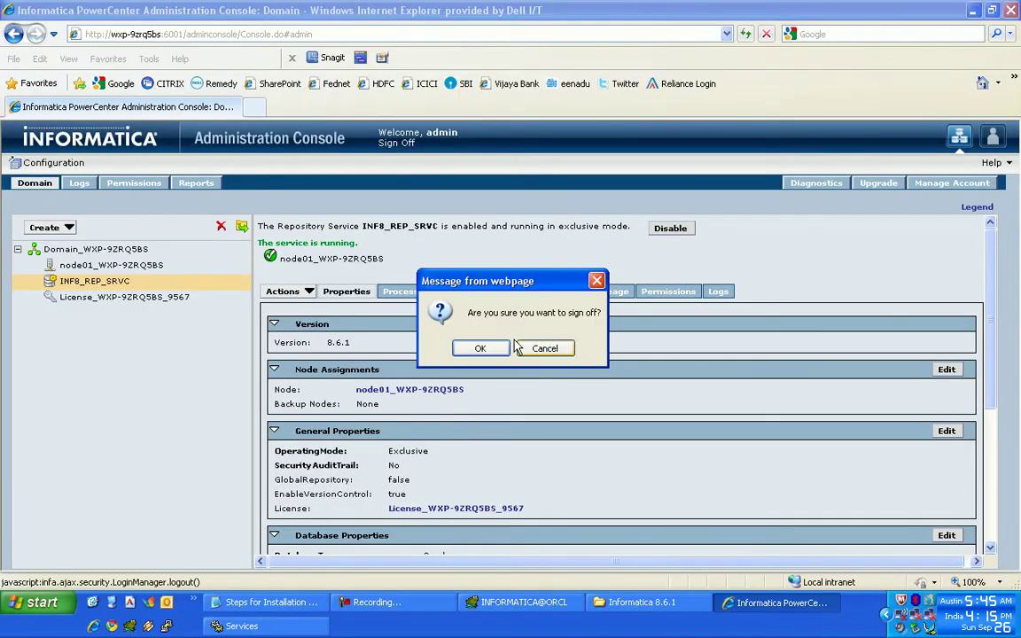
left_click(480, 348)
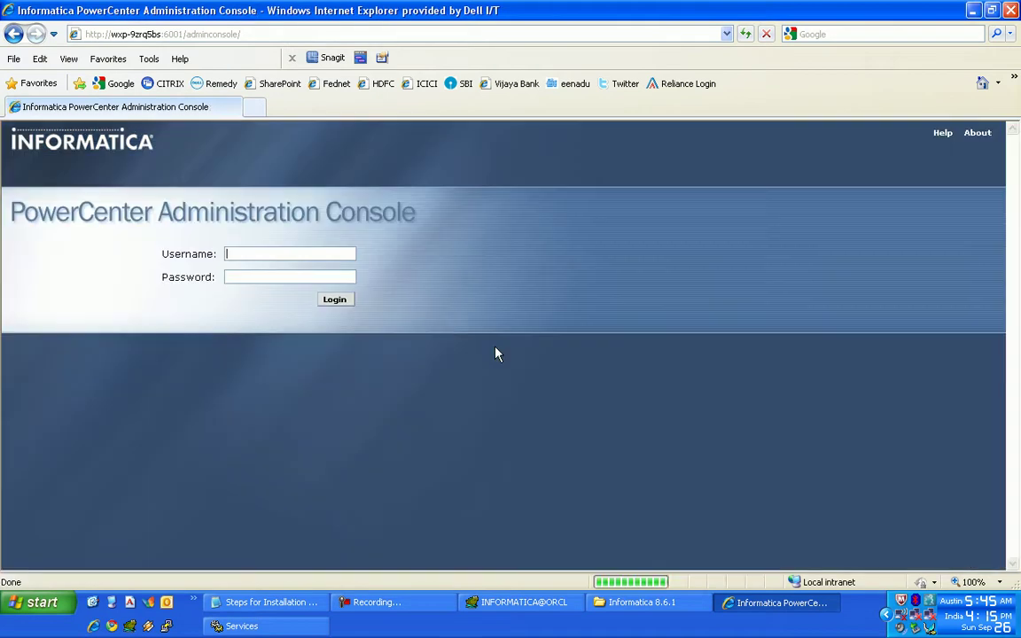
- Close the console browser and stop the InformaticaServices8.6.1 service
left_click(1011, 9)
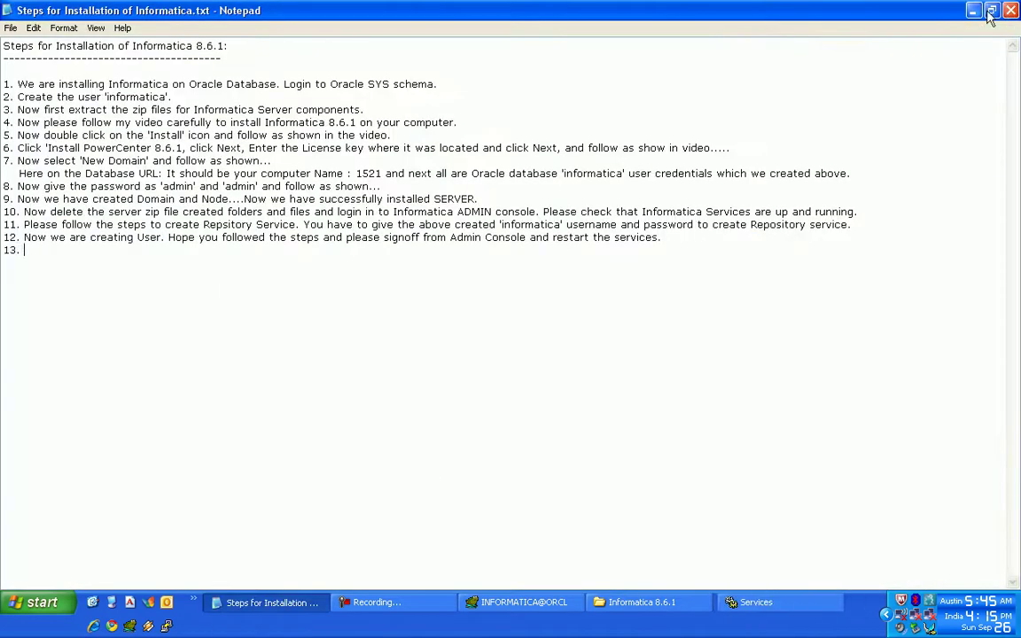
left_click(753, 603)
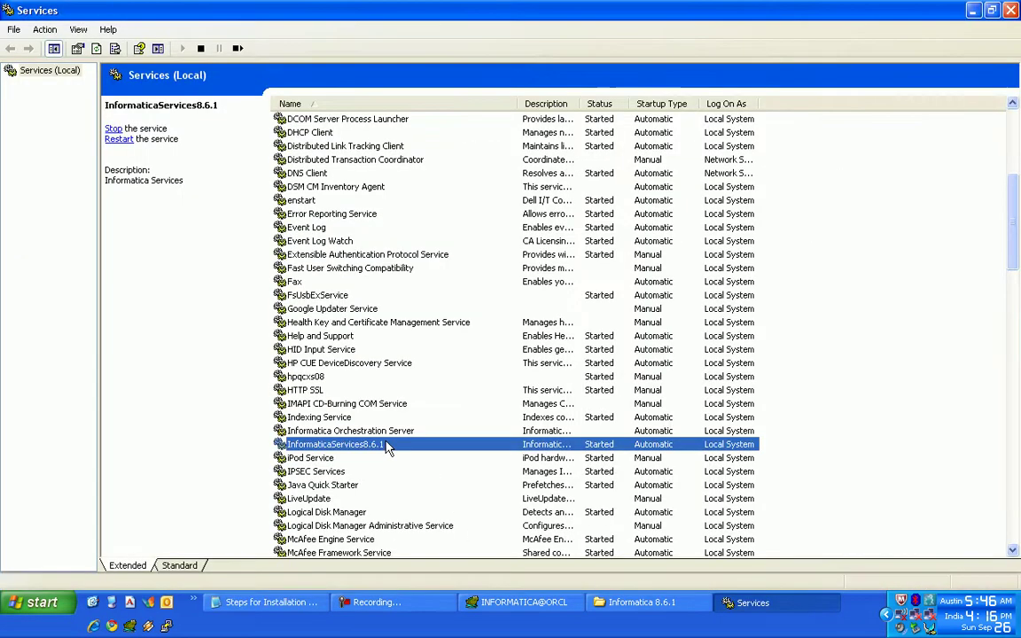
right_click(387, 446)
left_click(407, 461)
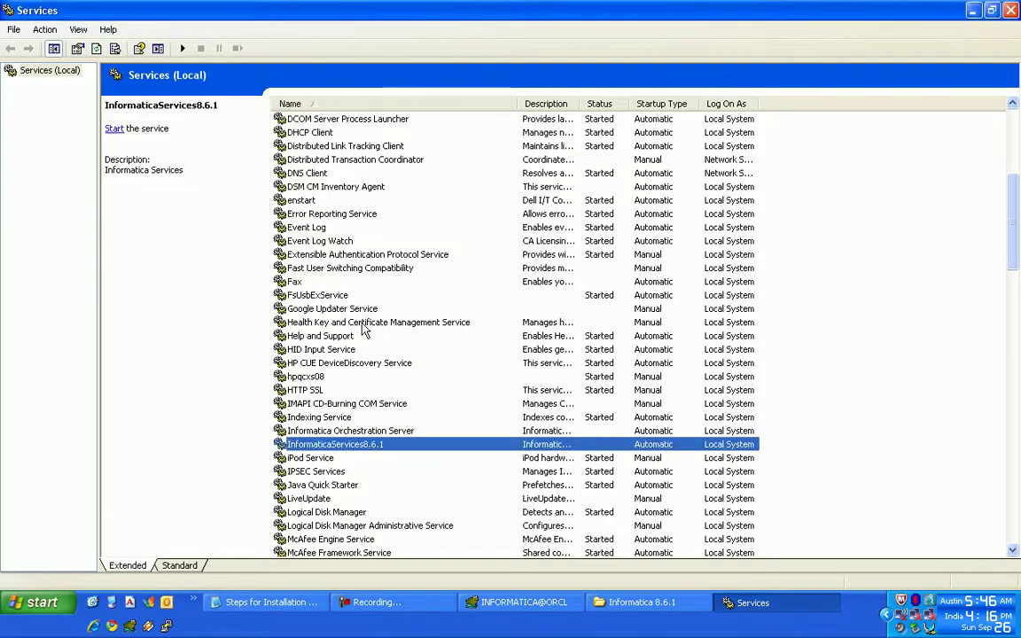
- Start InformaticaServices8.6.1 again and refresh until it shows Started
right_click(383, 447)
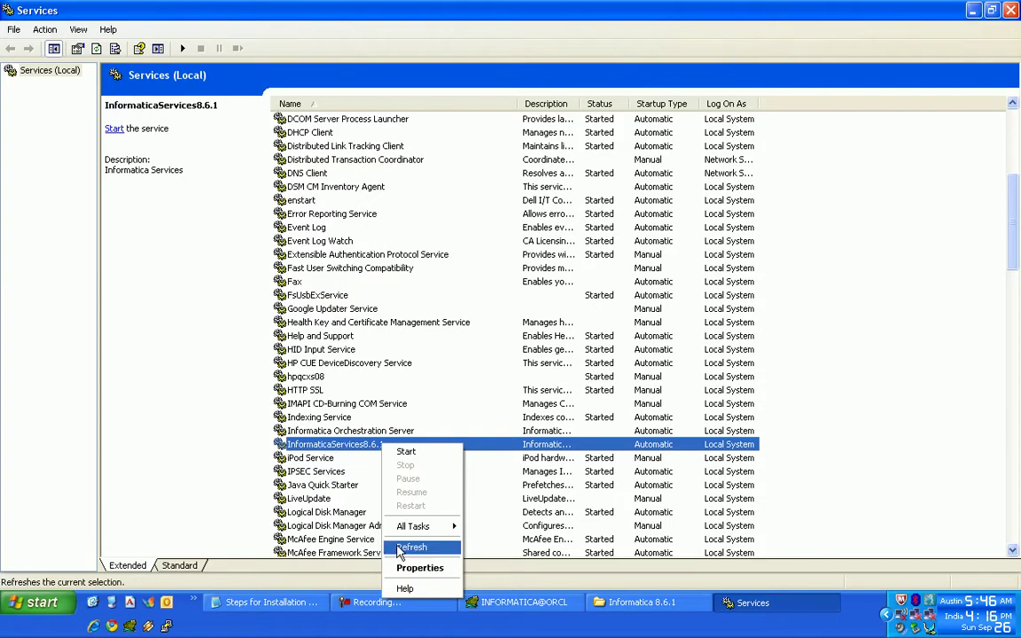
left_click(400, 550)
right_click(406, 445)
left_click(424, 452)
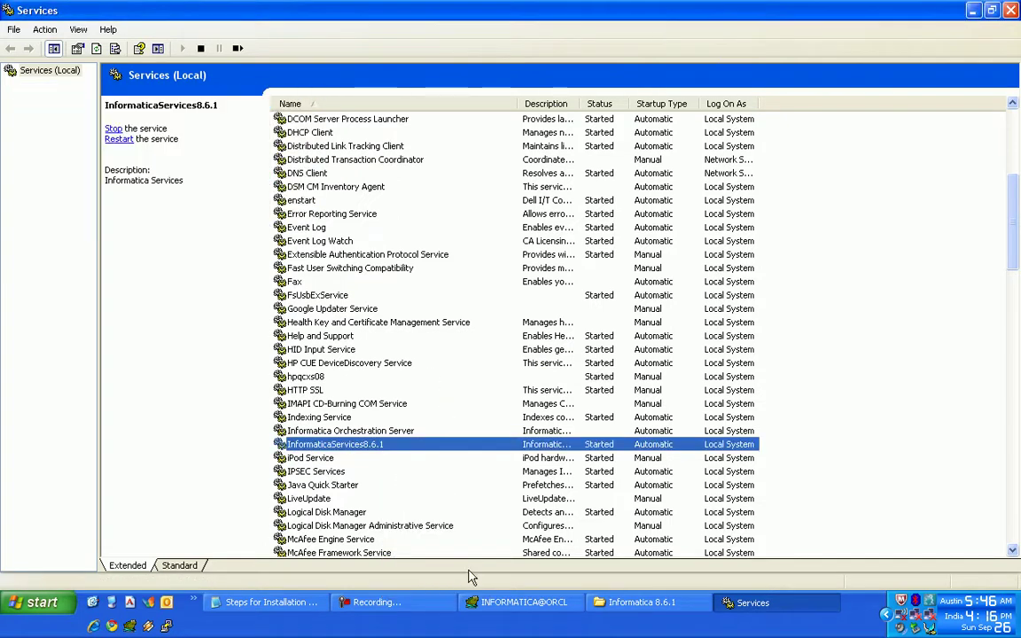
right_click(462, 448)
left_click(477, 548)
right_click(374, 443)
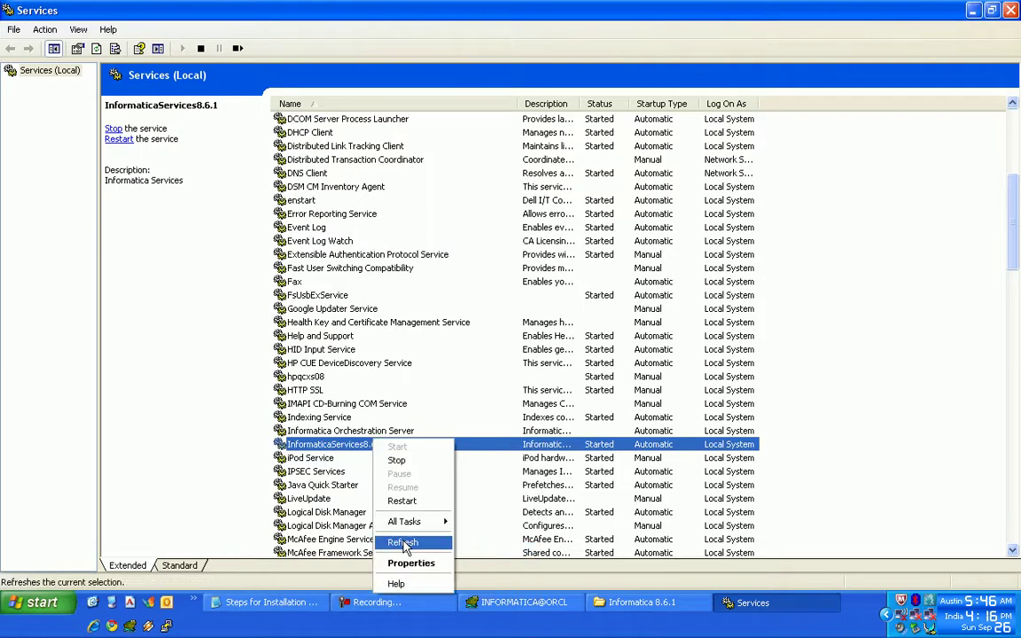
left_click(404, 544)
left_click(40, 602)
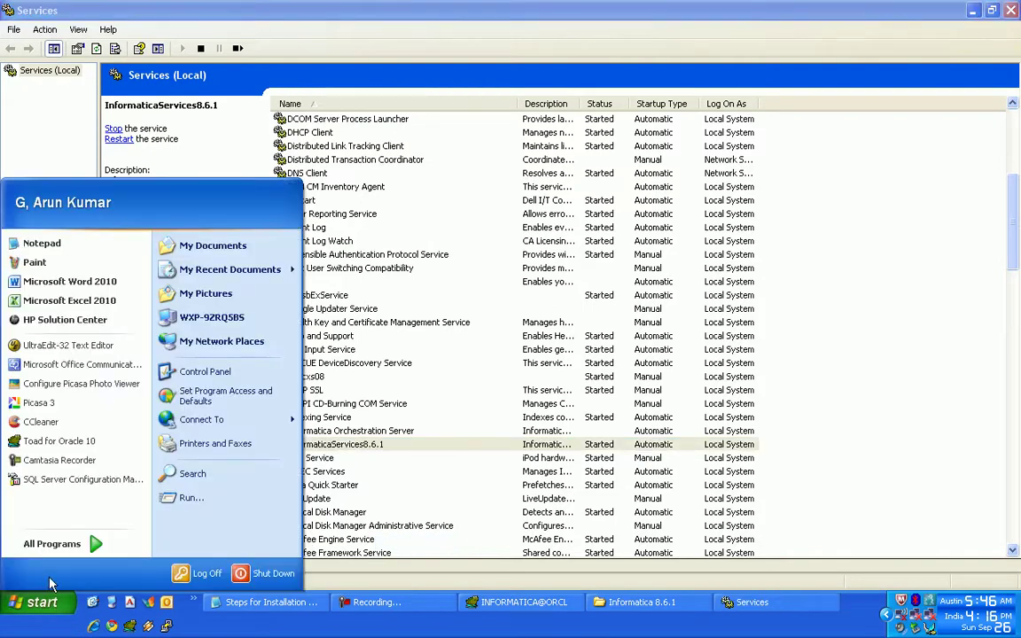
- Launch the PowerCenter 8.6.1 Administration Console from All Programs and maximize it
left_click(49, 545)
mouse_move(406, 572)
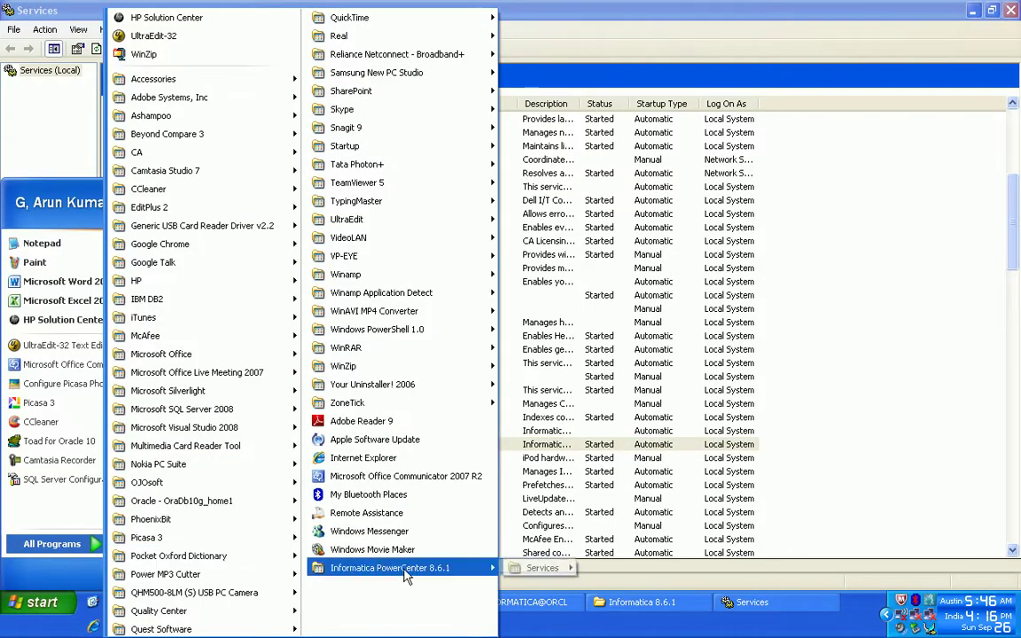
left_click(620, 478)
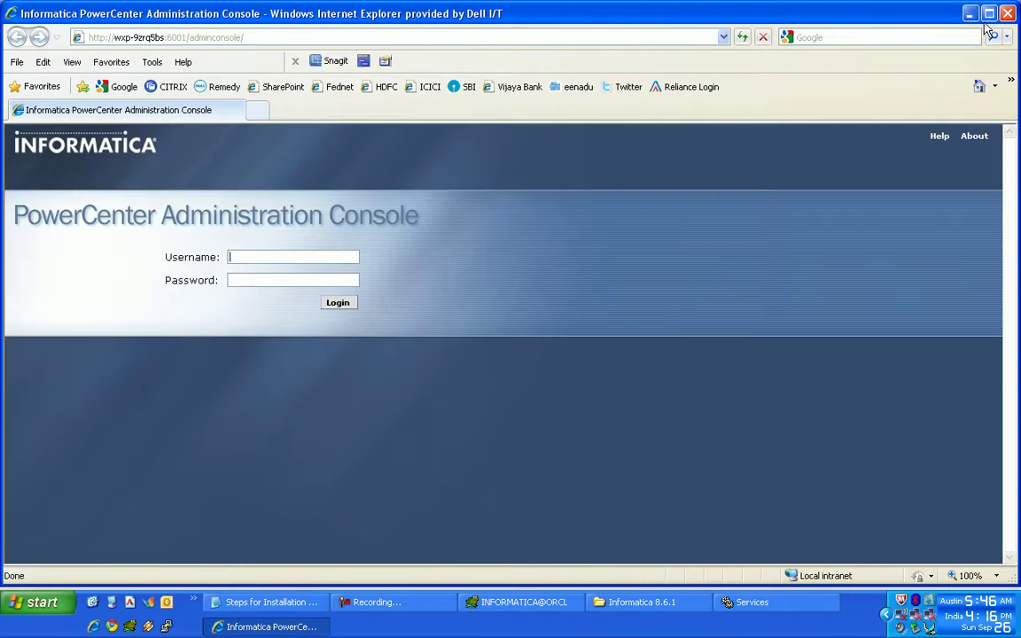
left_click(989, 13)
- Log in as the administrator and continue into the Administration Console domain overview
left_click(261, 251)
key("Tab")
key("Return")
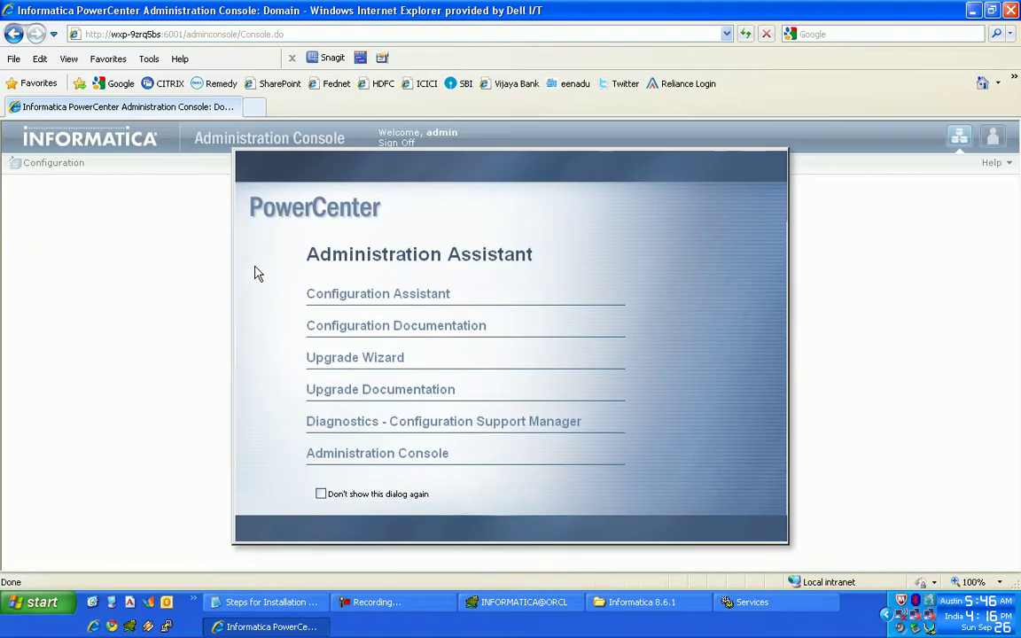
left_click(379, 454)
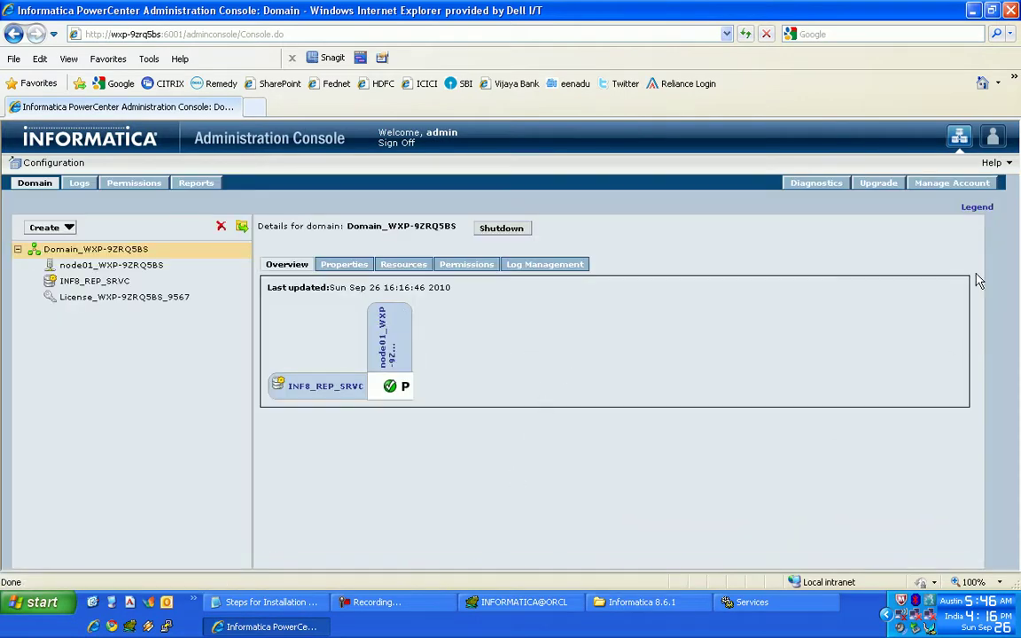
left_click(268, 603)
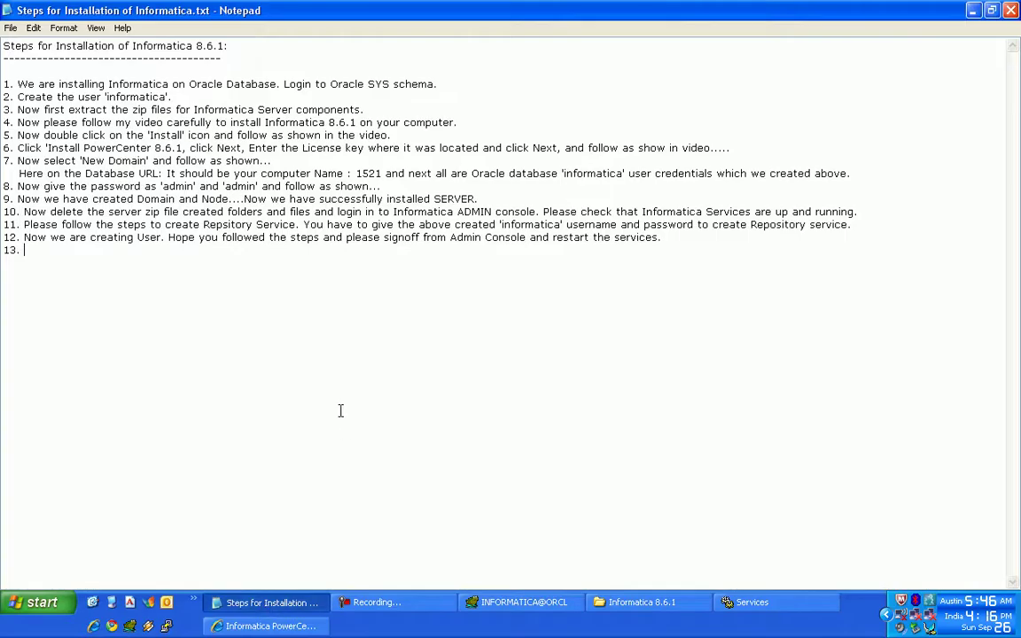
- Write step 13: "Now again click on 'Configure Security' and do as shown."
type("Now againcl")
type("cli")
type("ck on 'Configure sEc")
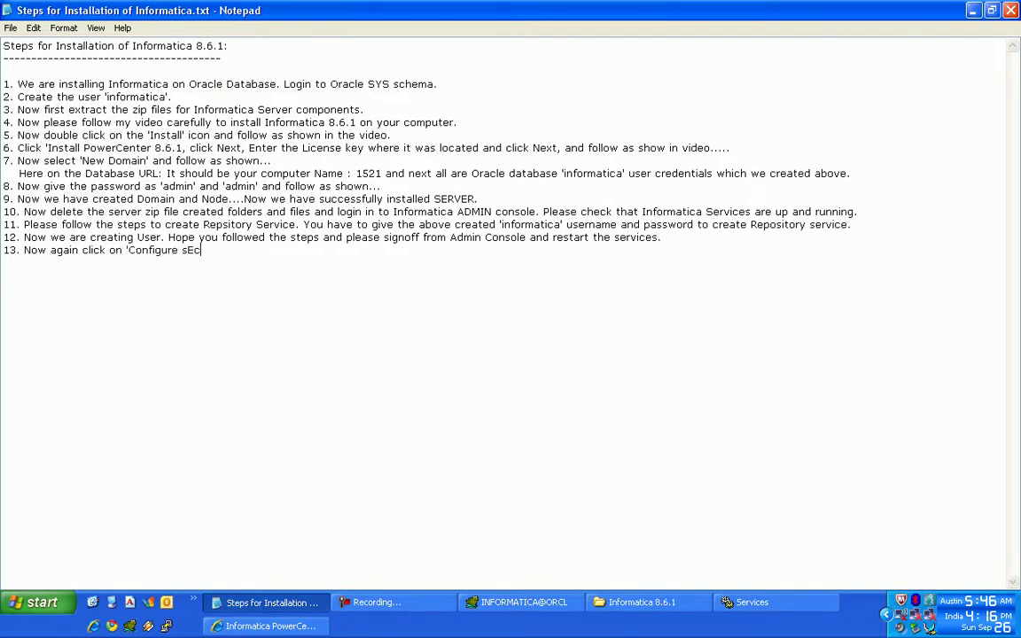
key("BackSpace")
key("BackSpace")
type("Security' and do as shown.")
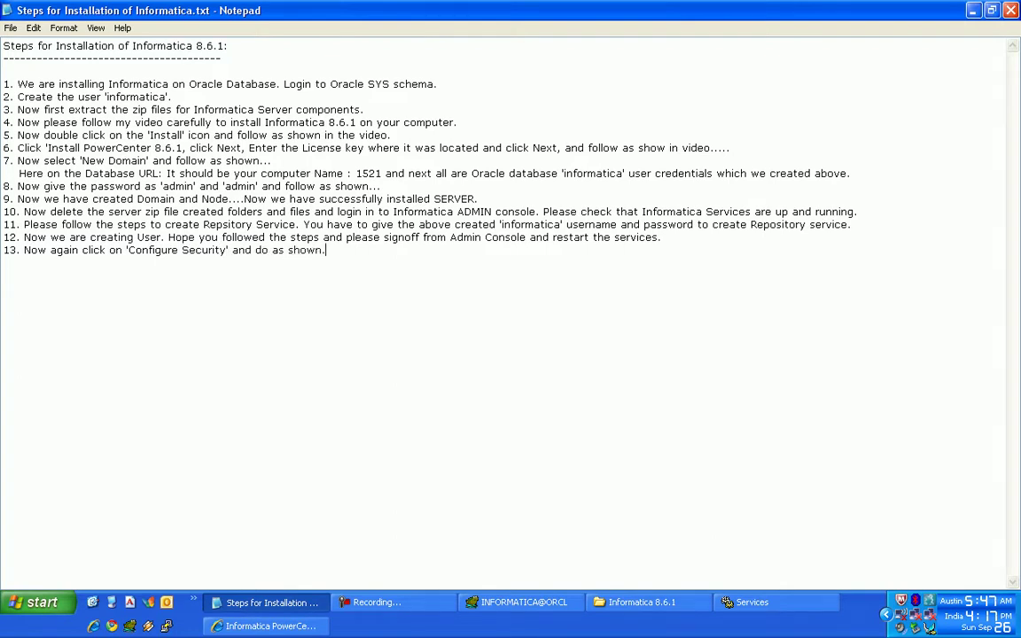
key("alt+Tab")
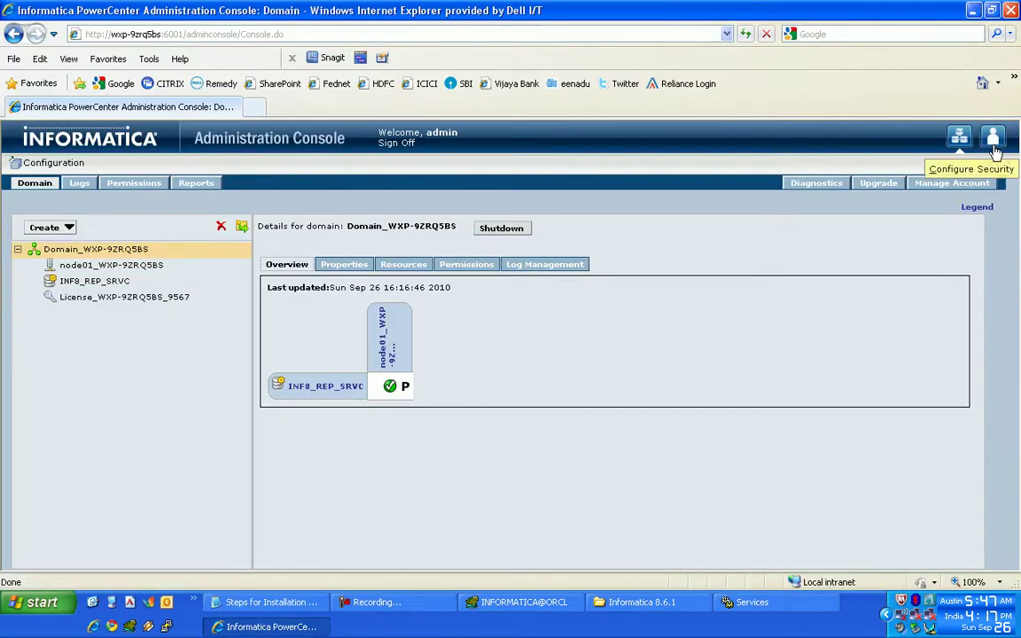
- Give the new native user the domain role and INF8_REP_SRVC privileges, then return to the notes
left_click(993, 140)
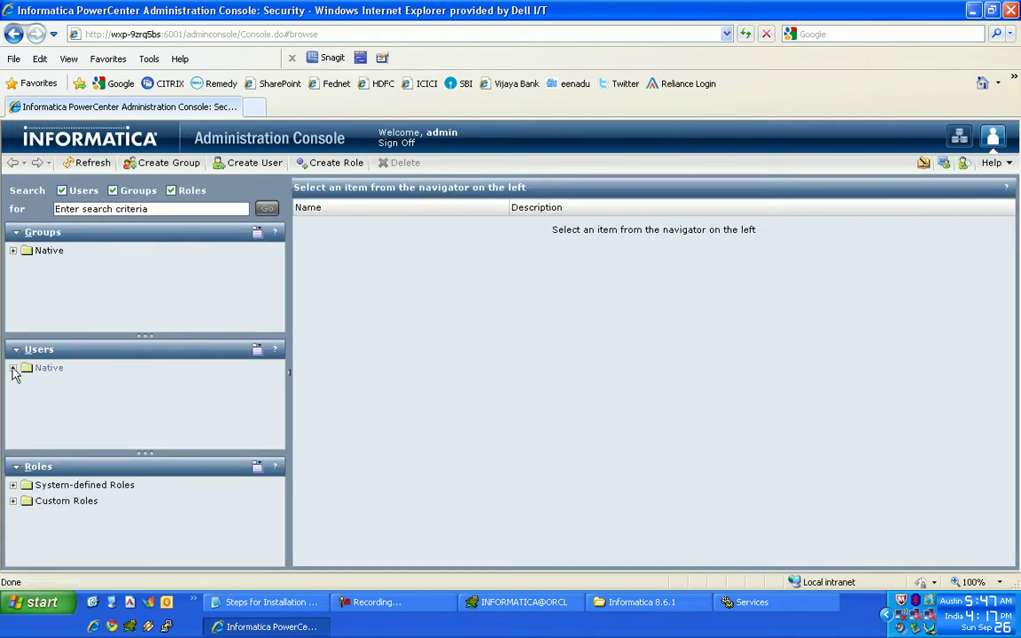
left_click(13, 368)
left_click(78, 416)
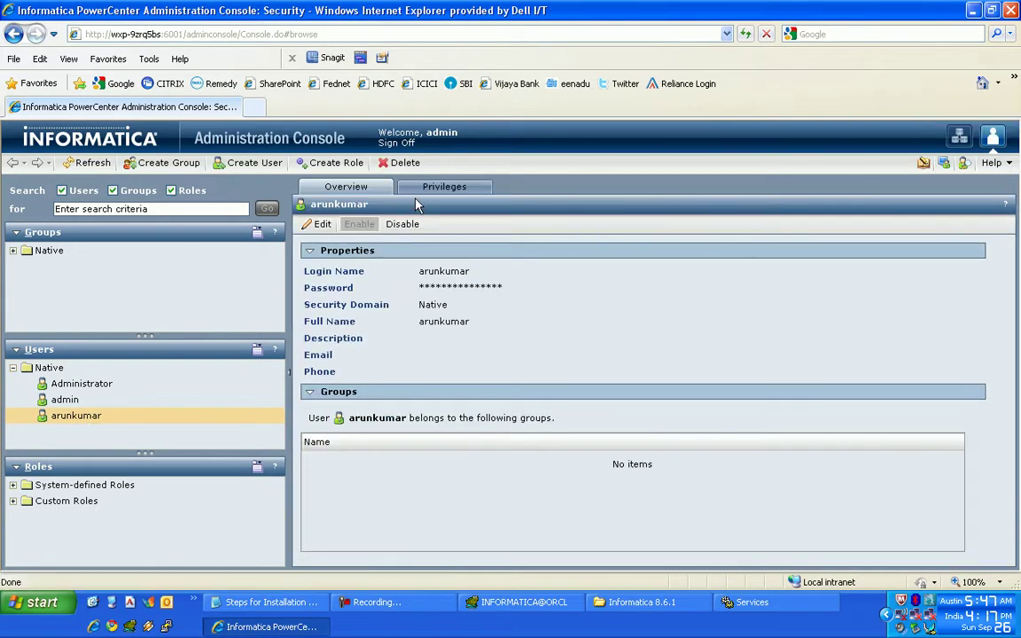
left_click(417, 189)
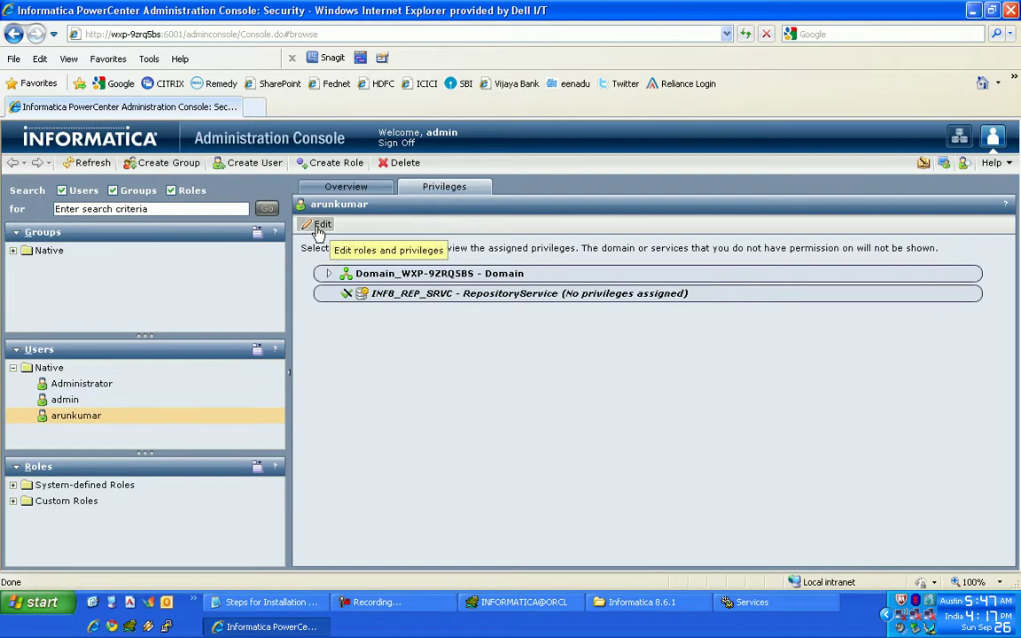
left_click(319, 227)
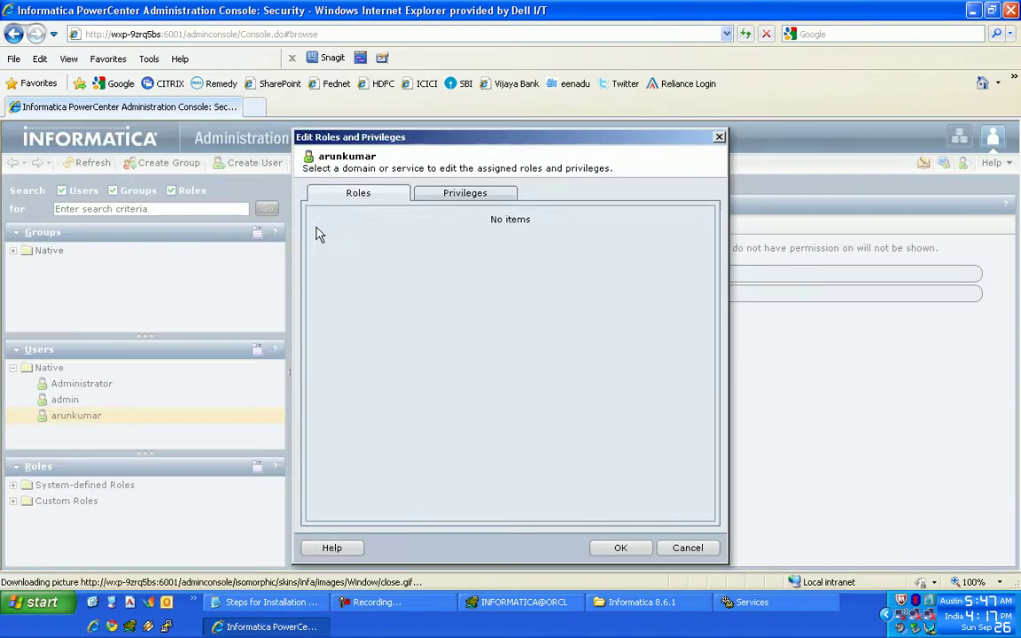
left_click(345, 237)
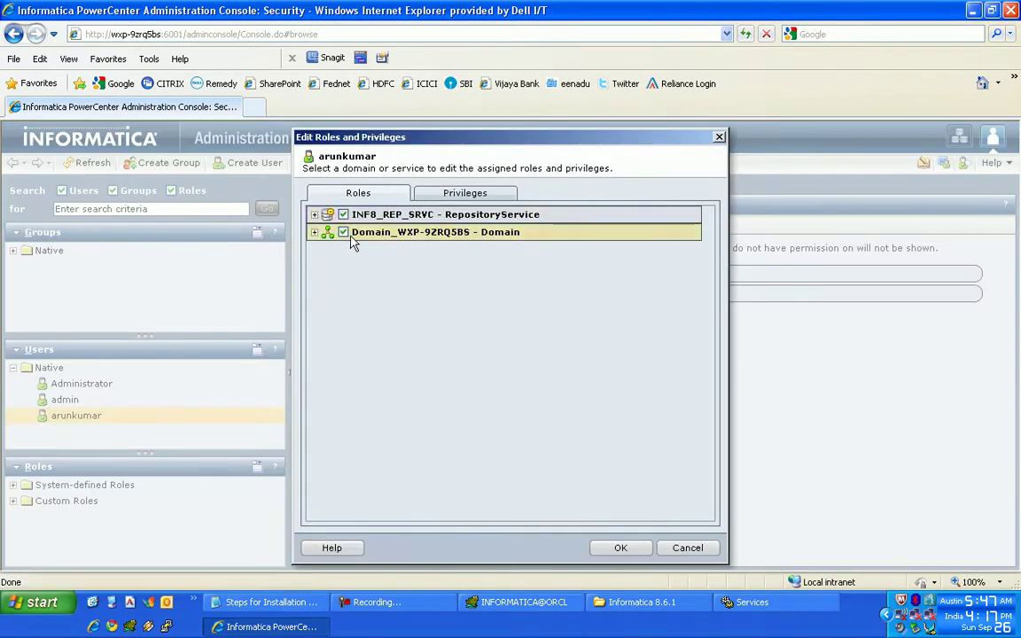
left_click(464, 192)
left_click(343, 215)
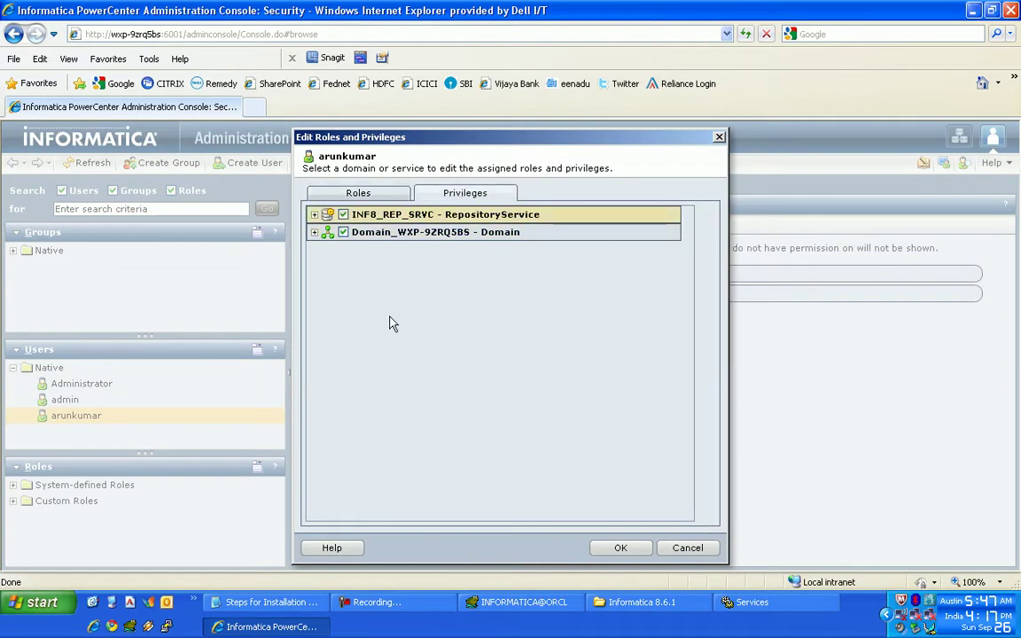
left_click(609, 548)
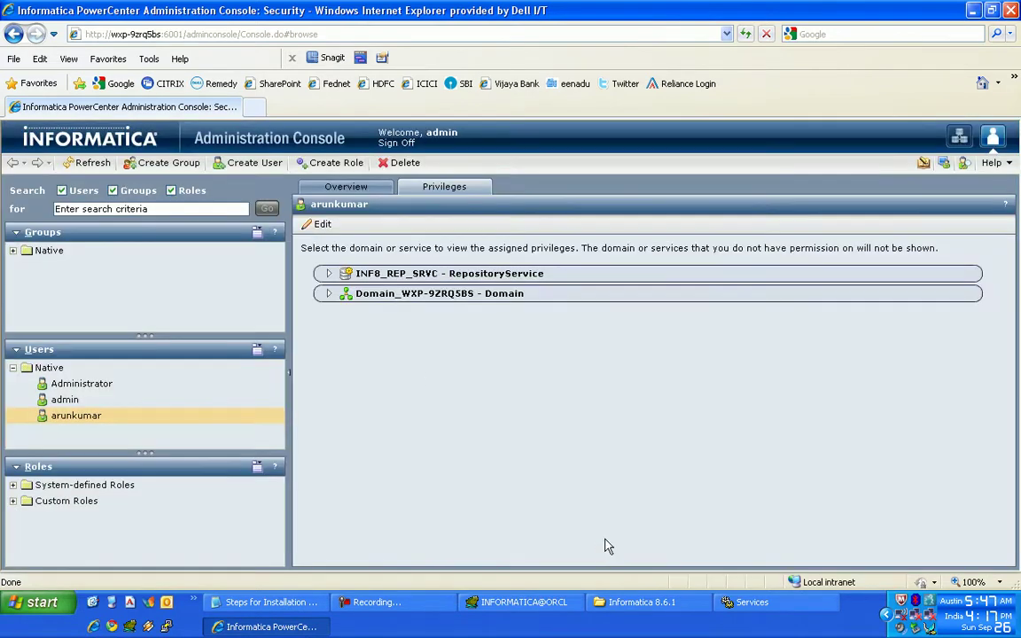
left_click(965, 140)
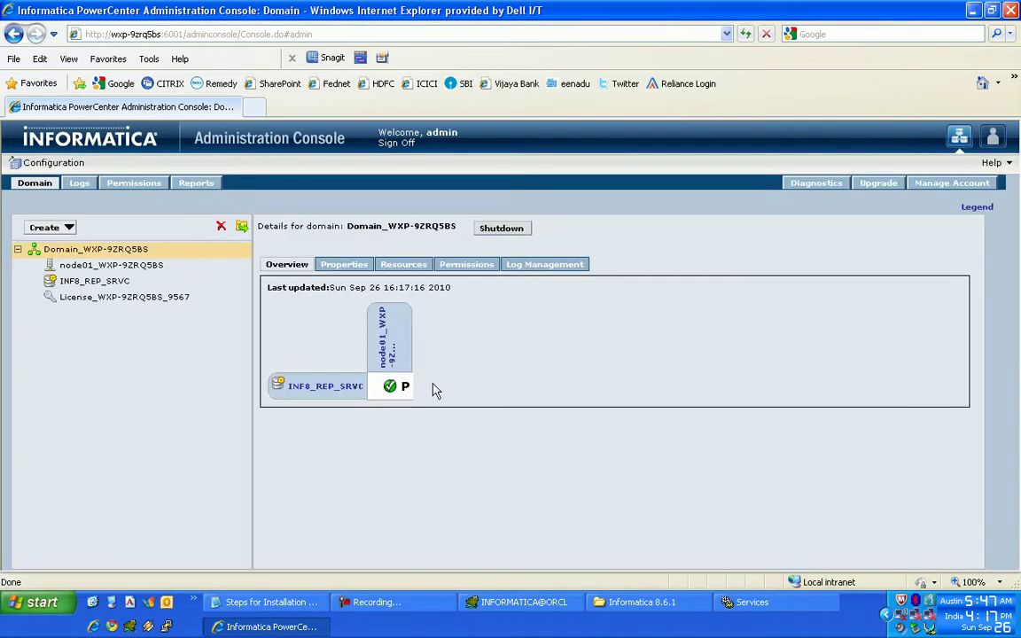
left_click(271, 601)
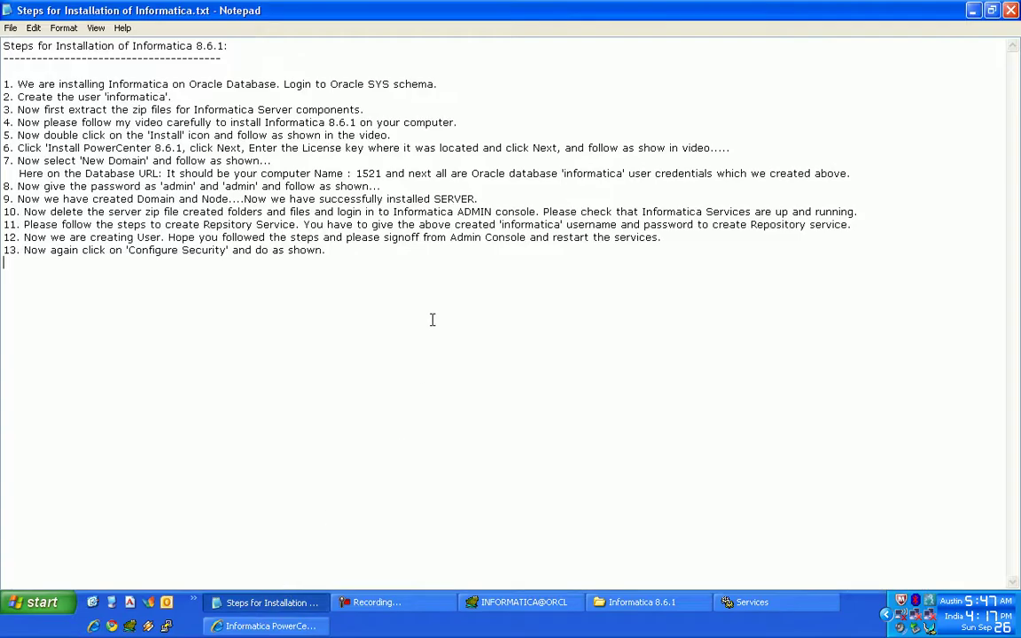
- Write step 14 'Now we are creating Integration Service.' after step 13, correcting typos, then return to the console
left_click(351, 249)
key("BackSpace")
key("BackSpace")
key("BackSpace")
type("Now we are creating Integration SEr")
key("BackSpace")
key("BackSpace")
type("ervice.")
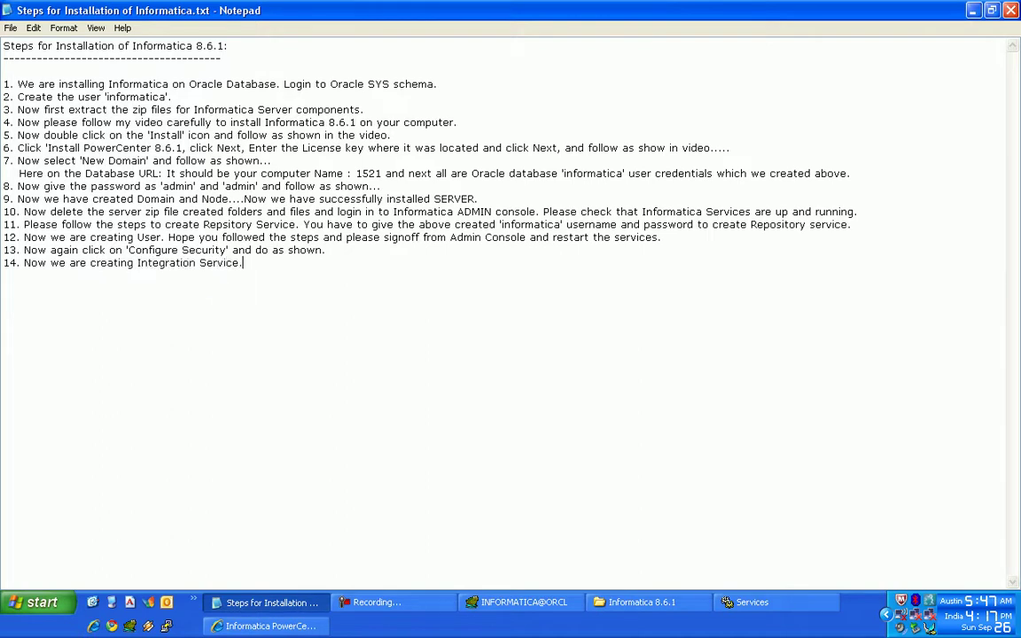
key("alt+Tab")
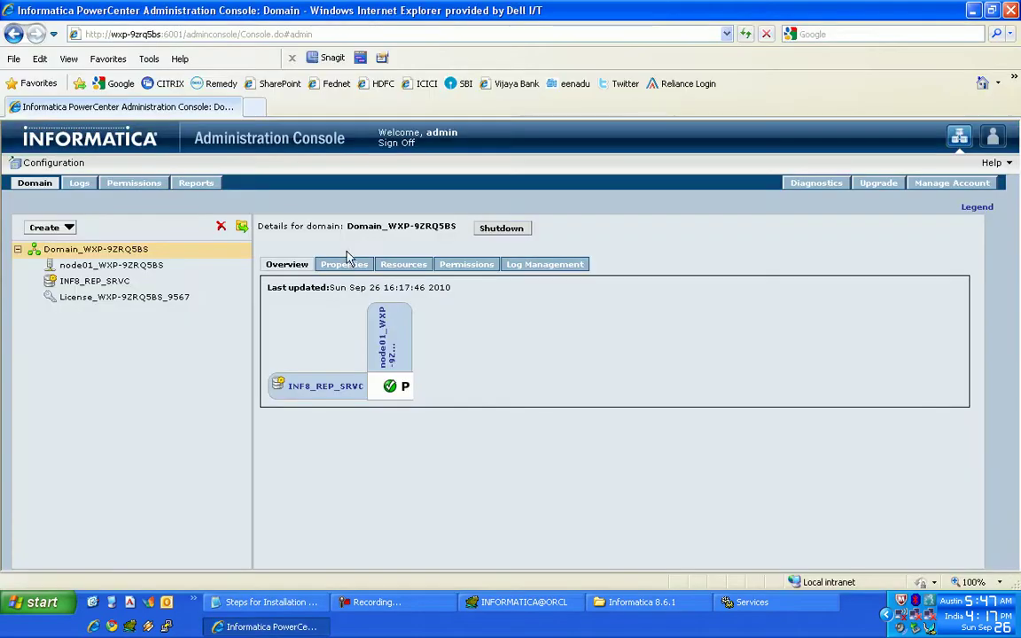
- Define Integration Service INF8_INTG_SRVC on node01_WXP-9ZRQ5BS with INF8_REP_SRVC and the repository user's credentials
left_click(53, 229)
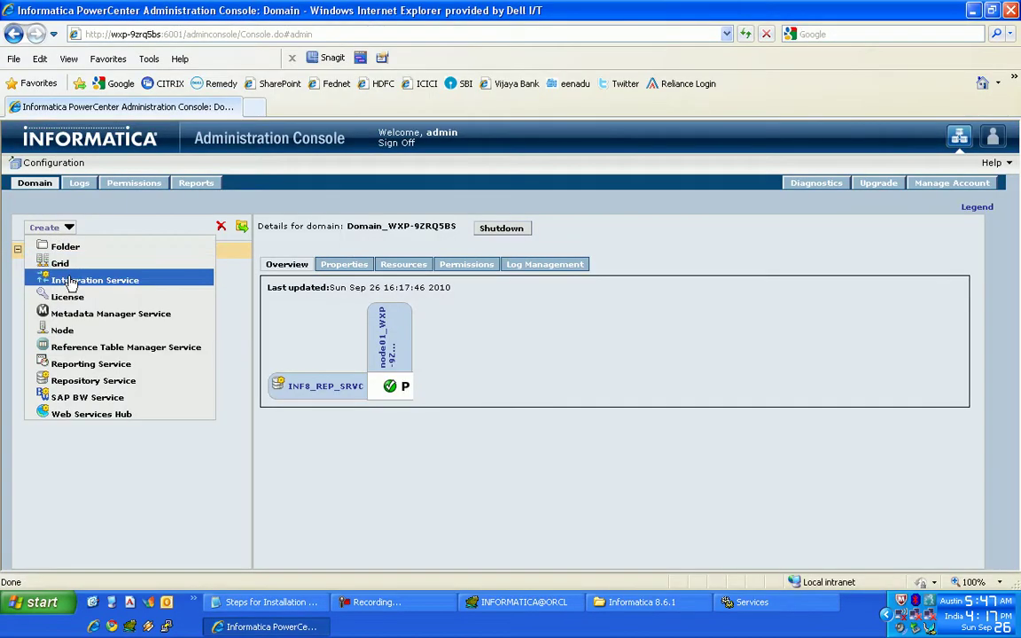
left_click(71, 282)
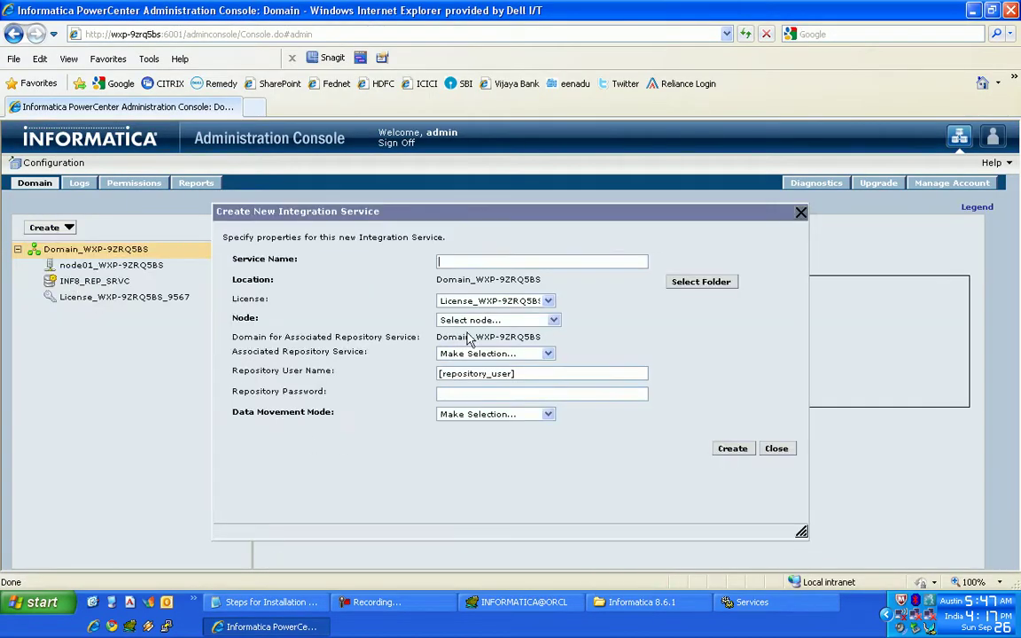
left_click(455, 259)
key("Caps_Lock")
type("I")
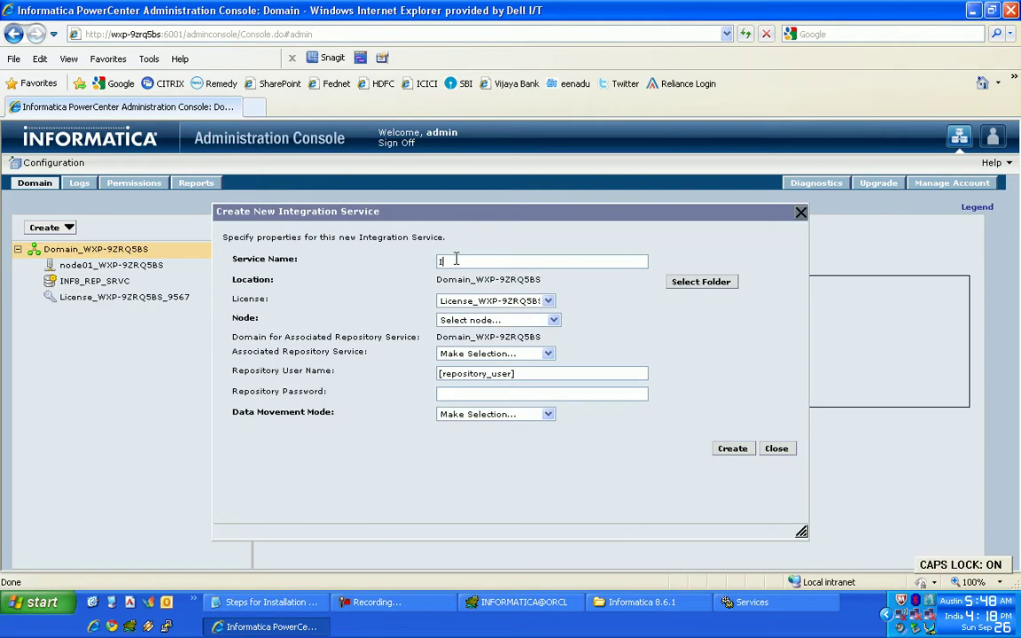
type("NF8_INTG_SR")
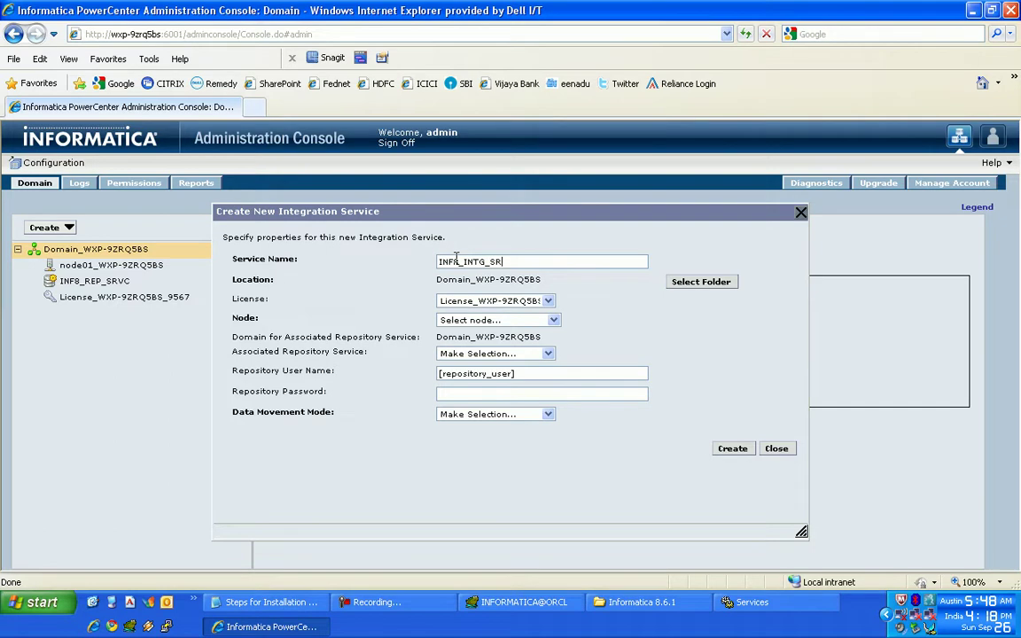
type("VC")
left_click(494, 320)
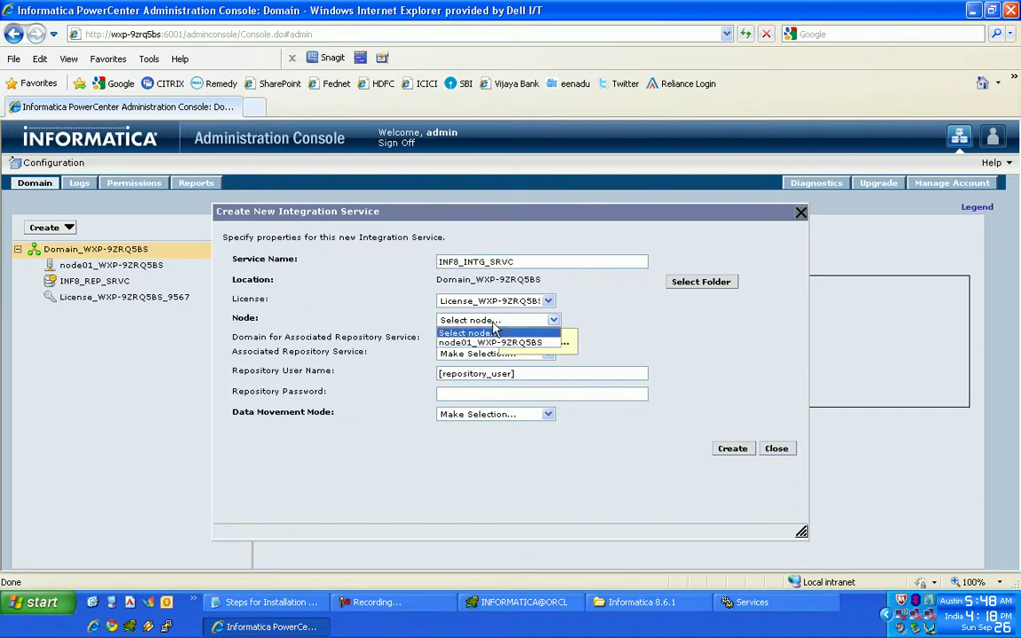
left_click(486, 343)
left_click(494, 353)
left_click(531, 375)
left_click_drag(531, 375, 406, 381)
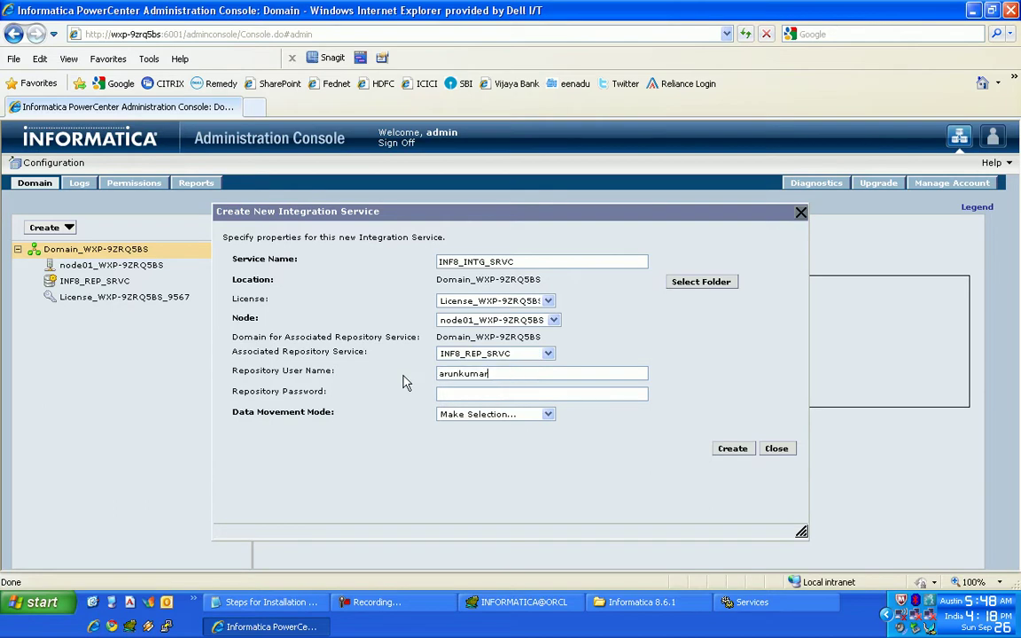
- Use ASCII data movement mode, create the service, and enable it after confirming the codepage
left_click(479, 414)
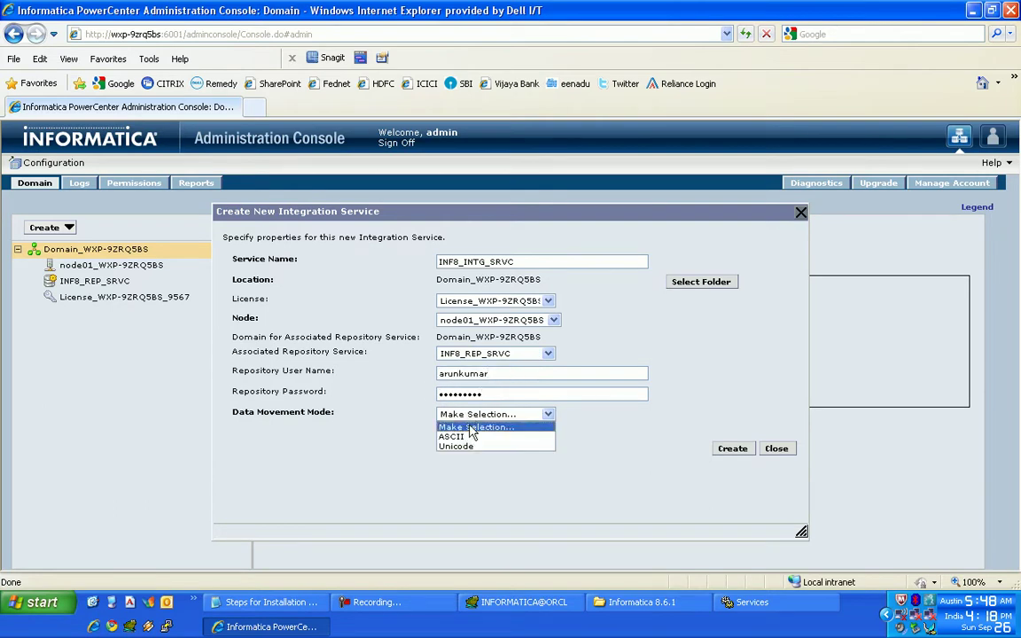
left_click(461, 433)
left_click(742, 450)
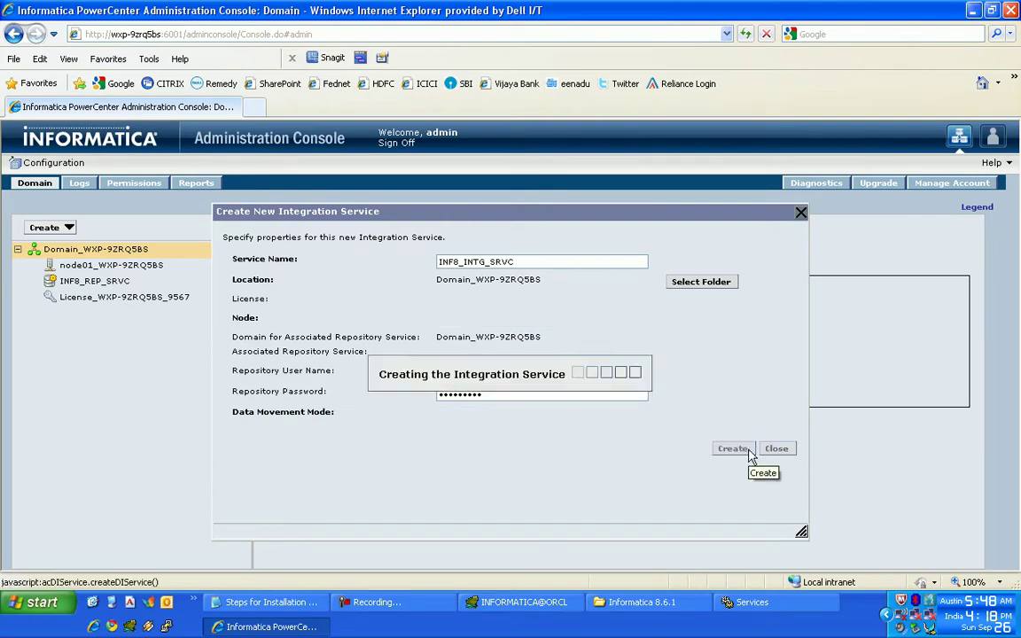
left_click(380, 283)
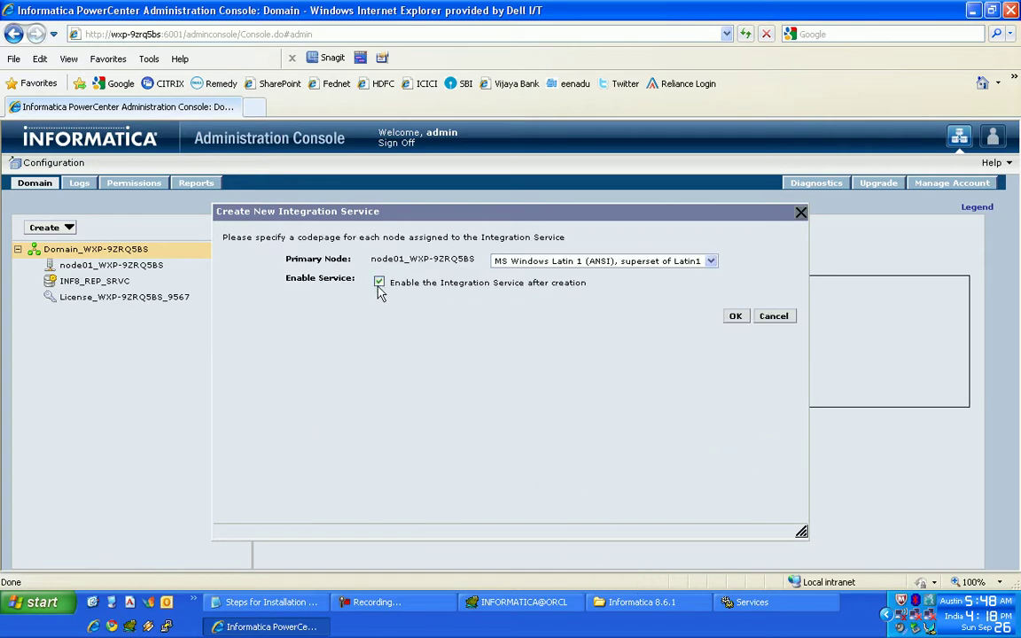
left_click(735, 316)
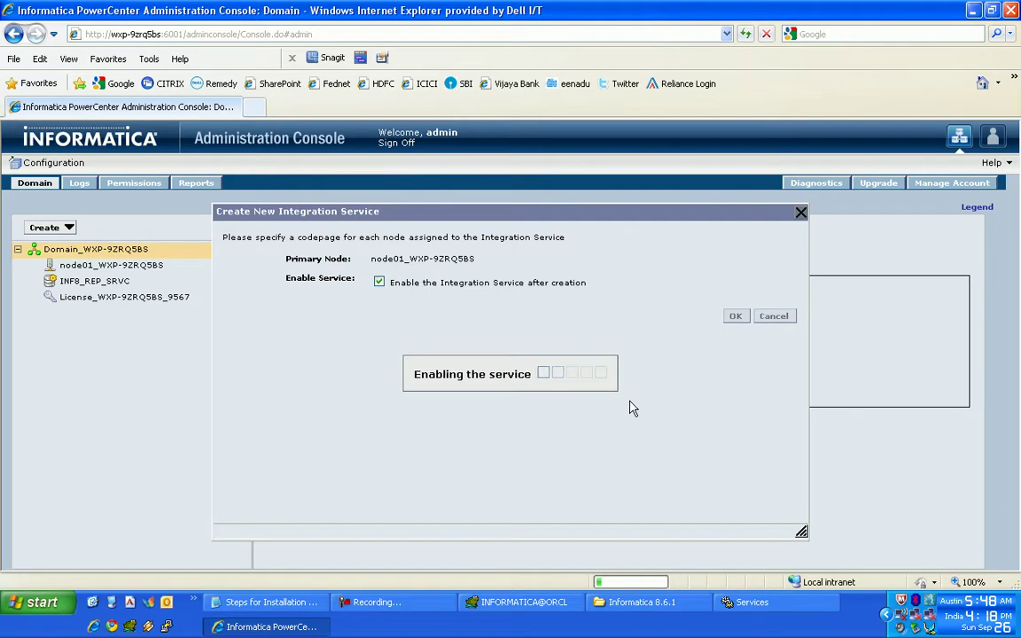
- Review the node01 and INF8_REP_SRVC details, then bring the installation notes forward
left_click(427, 606)
left_click(427, 607)
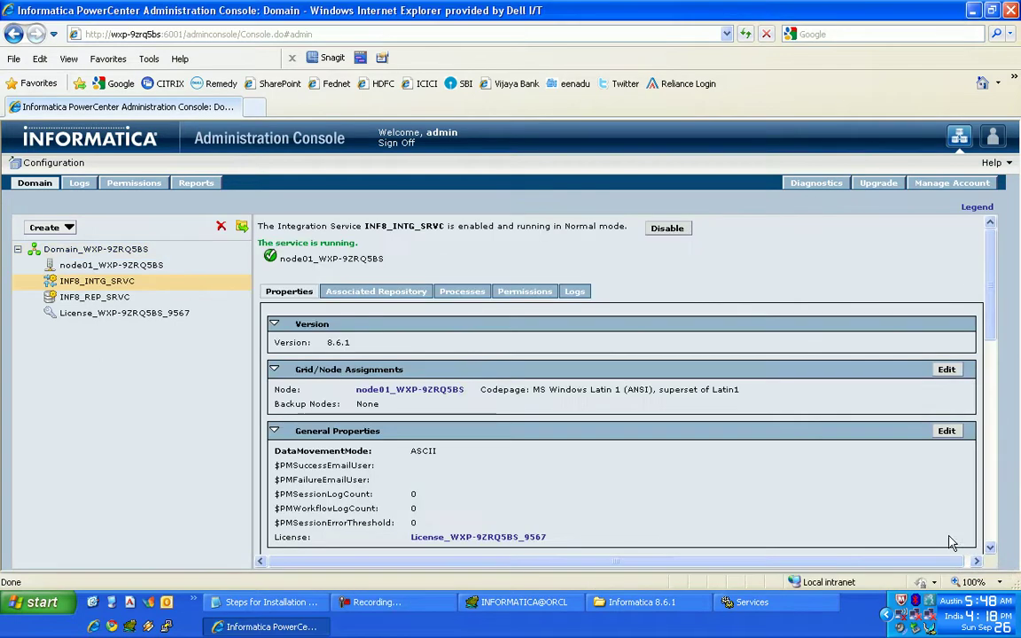
left_click(93, 268)
left_click(92, 299)
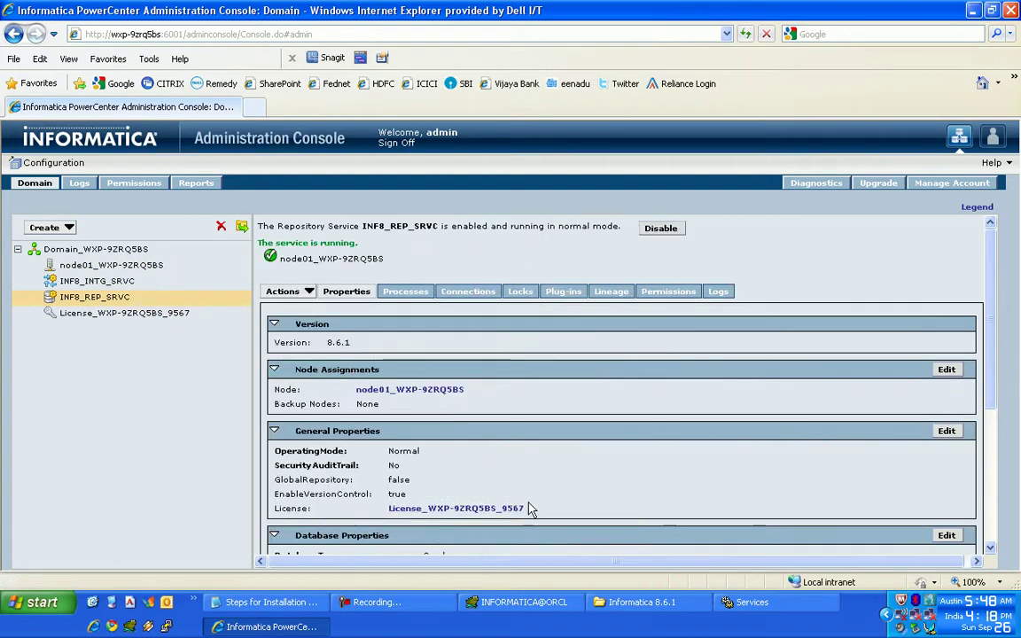
left_click(232, 603)
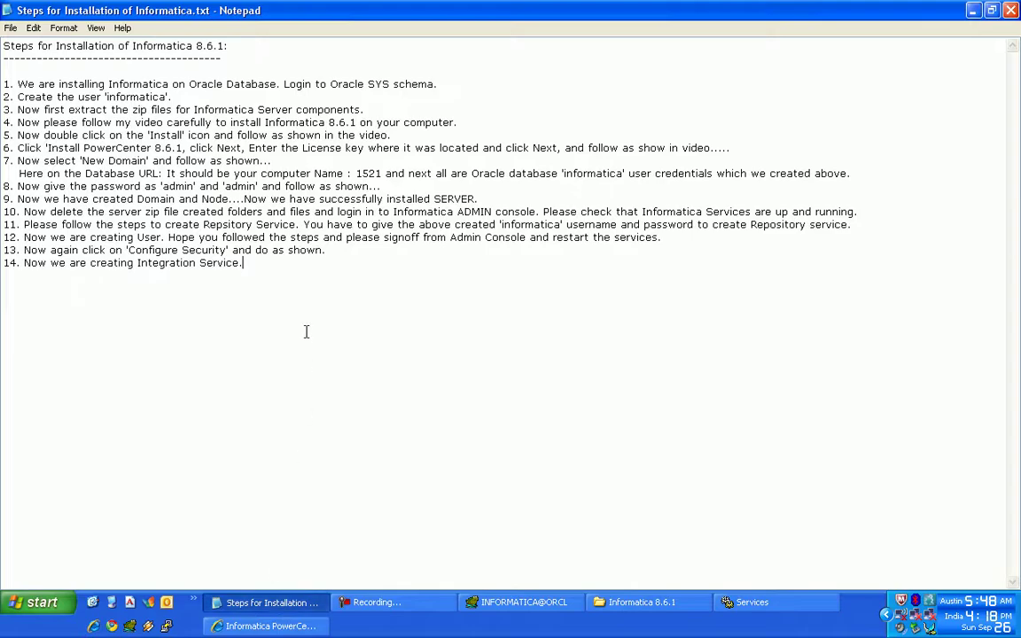
- Write step 15: both services are done and the Client Zip file must be extracted; number step 16
type("Now we")
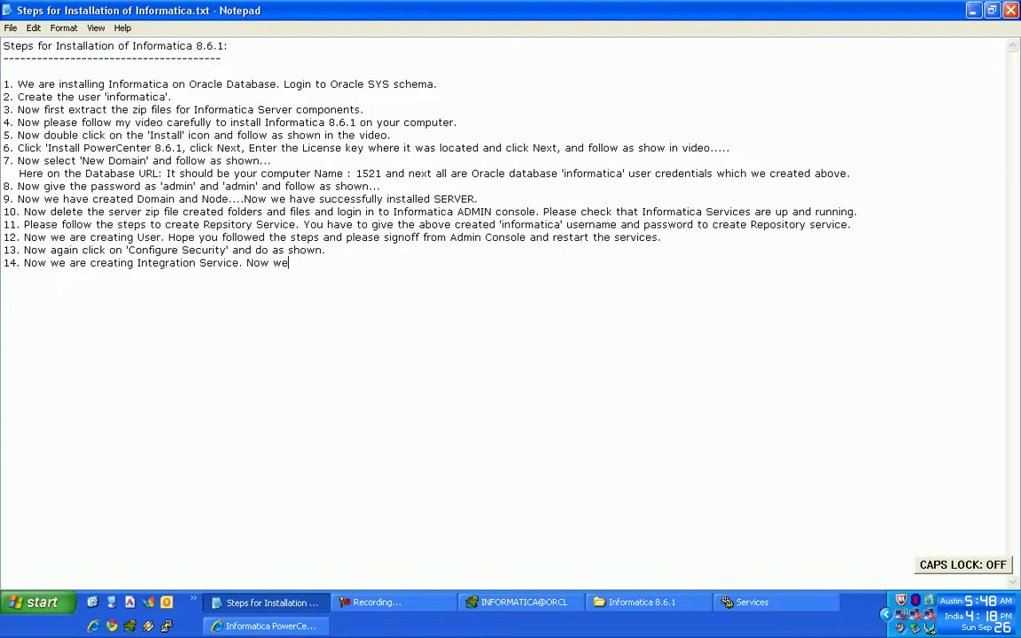
type(" are done with Integration Ser")
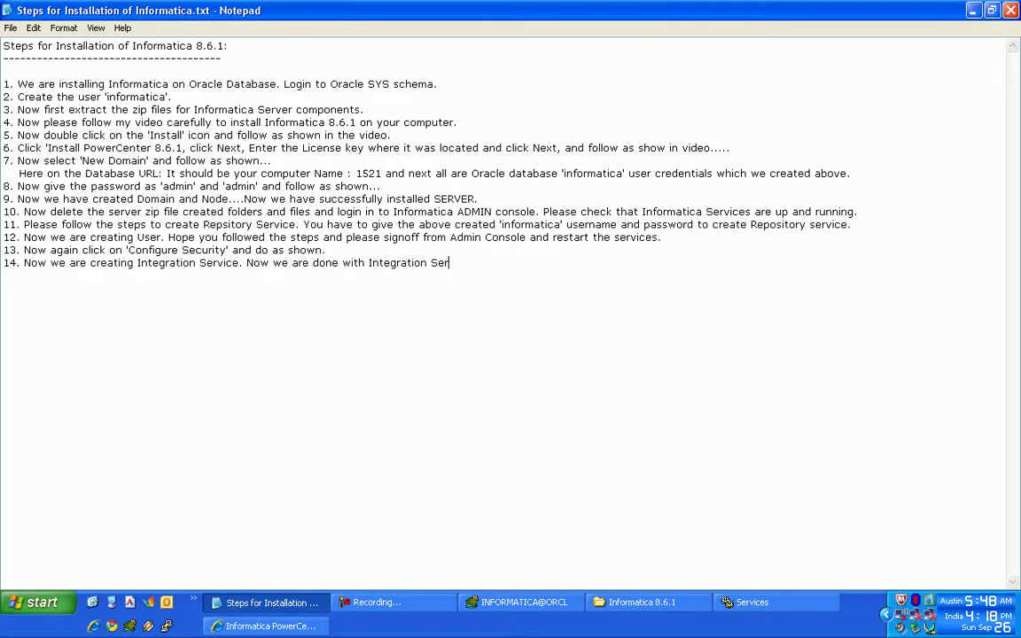
type("vice and Reposito")
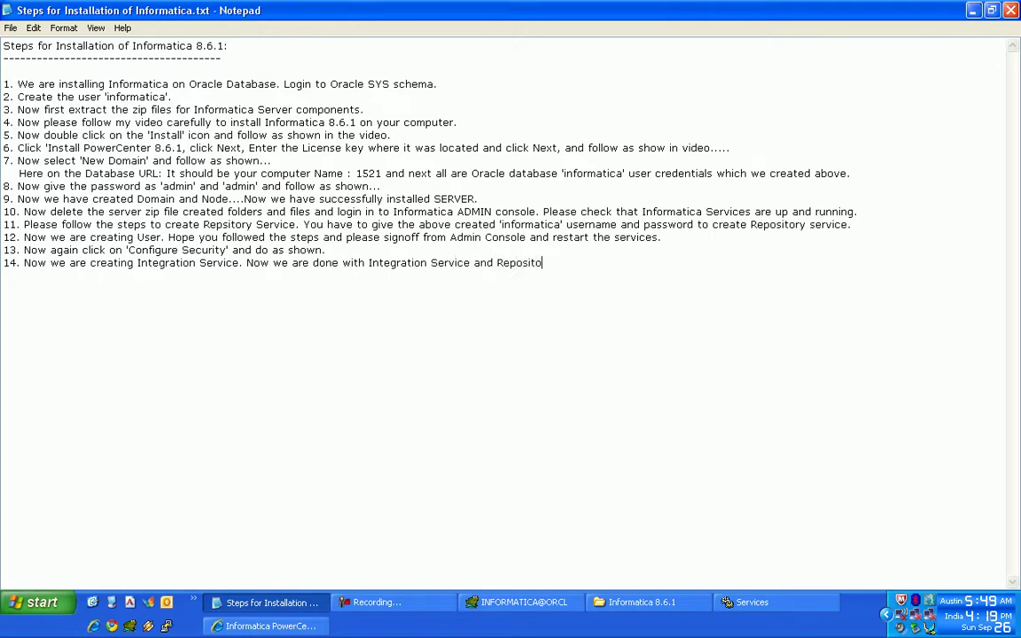
type("ry Service. Now we have to install Informatica client. E")
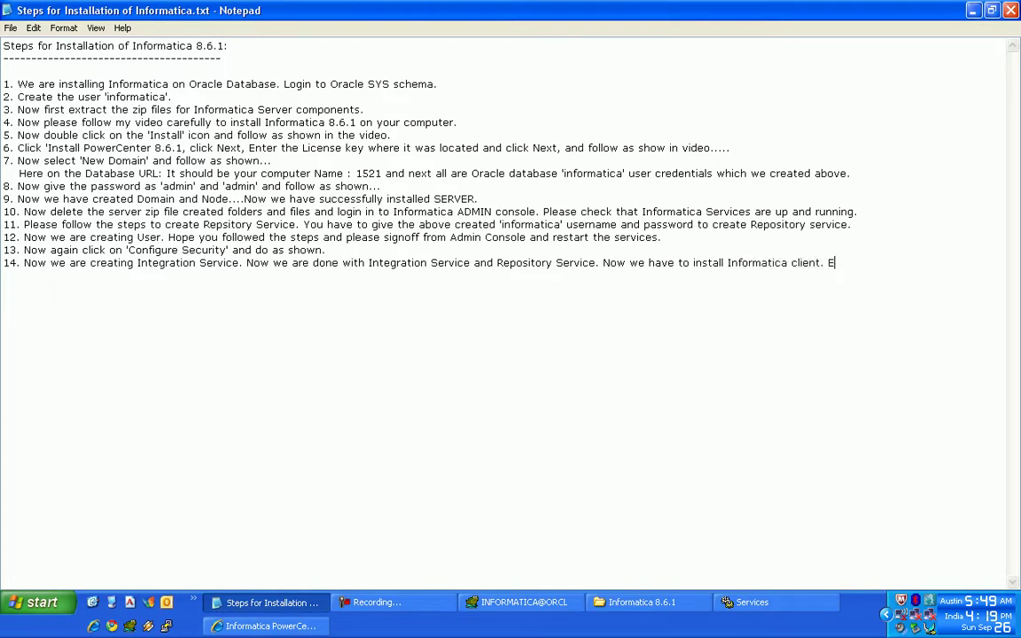
type("xtract the")
type("tion ")
type("S")
key("BackSpace")
type("Zip file.")
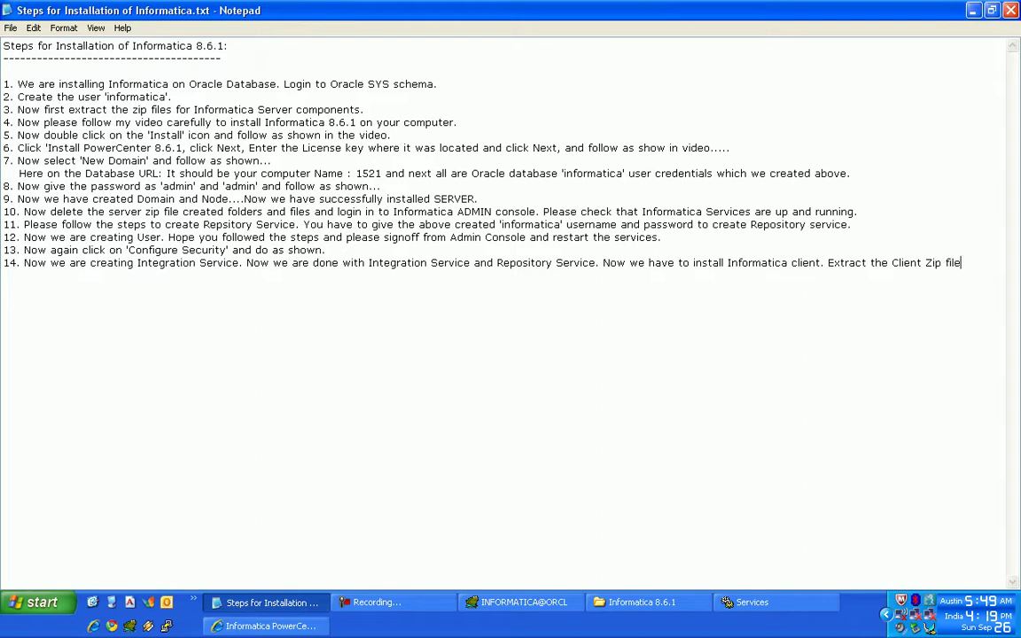
left_click(243, 264)
key("Return")
type("15. ")
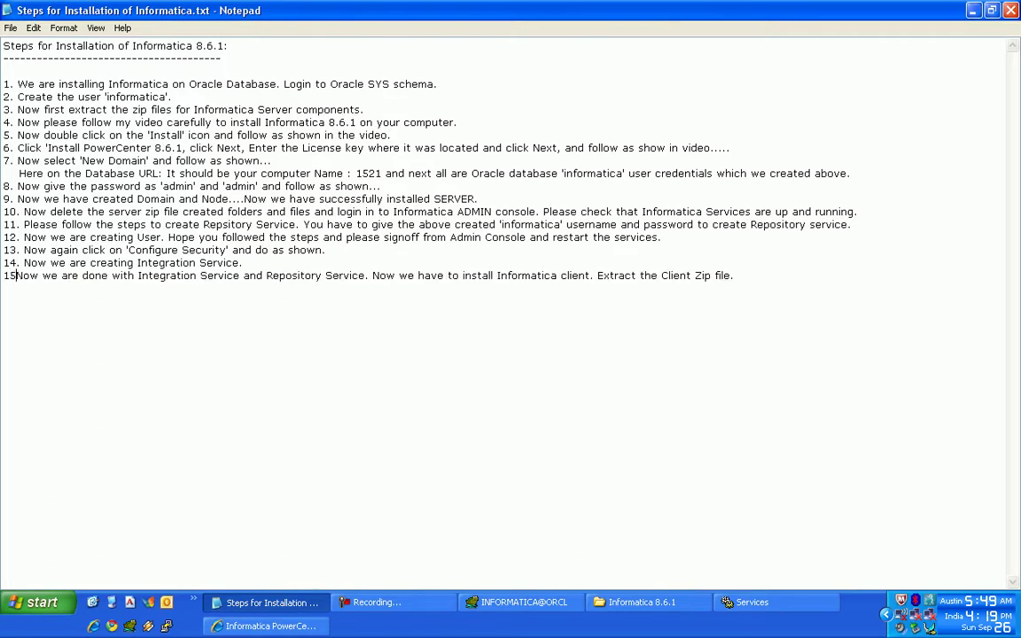
type("16.")
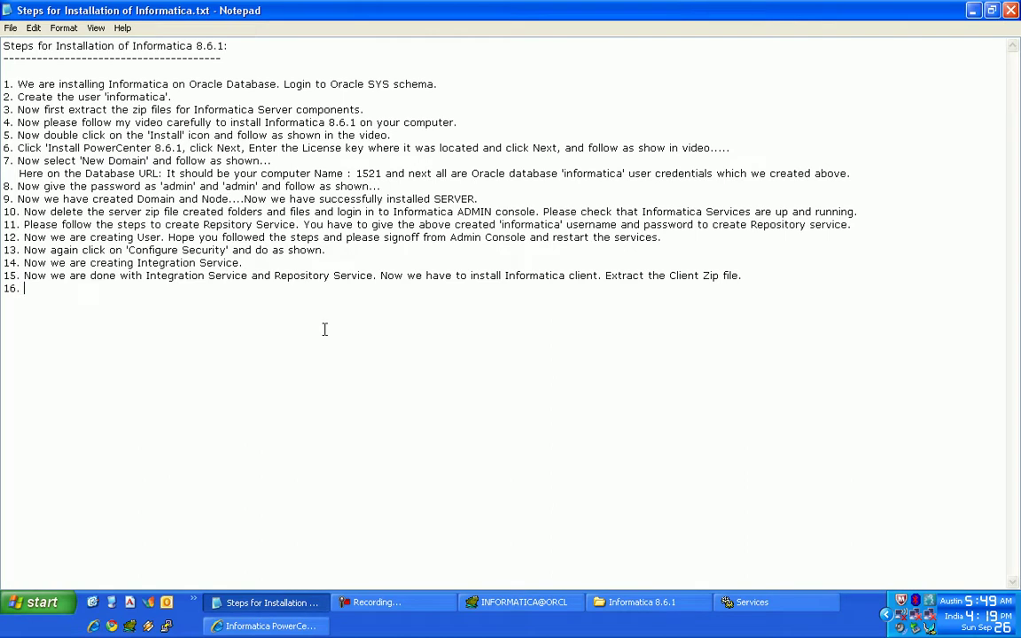
key("alt+Tab")
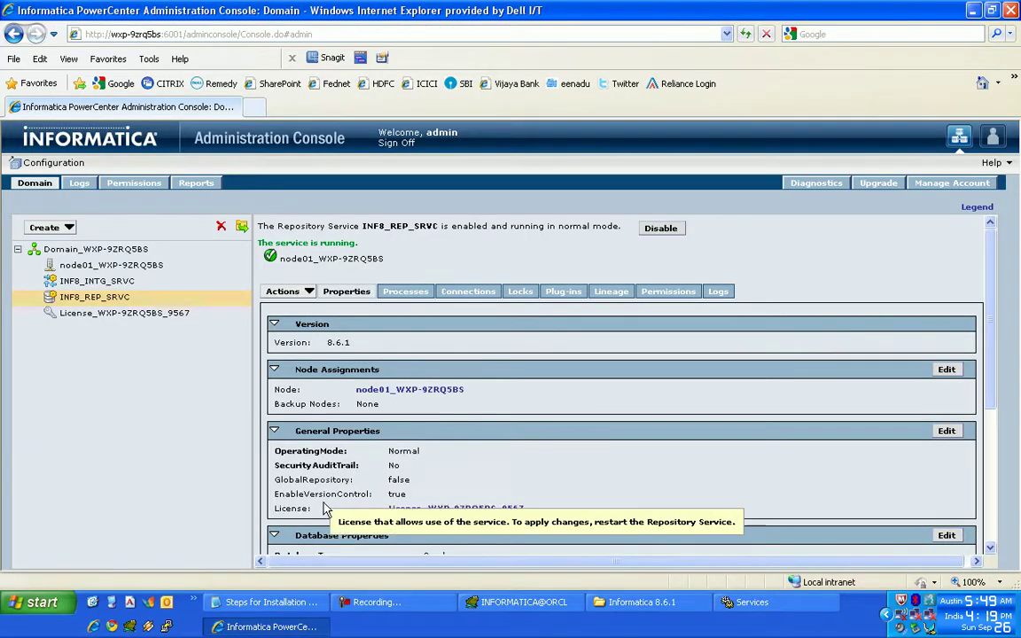
key("alt+Tab")
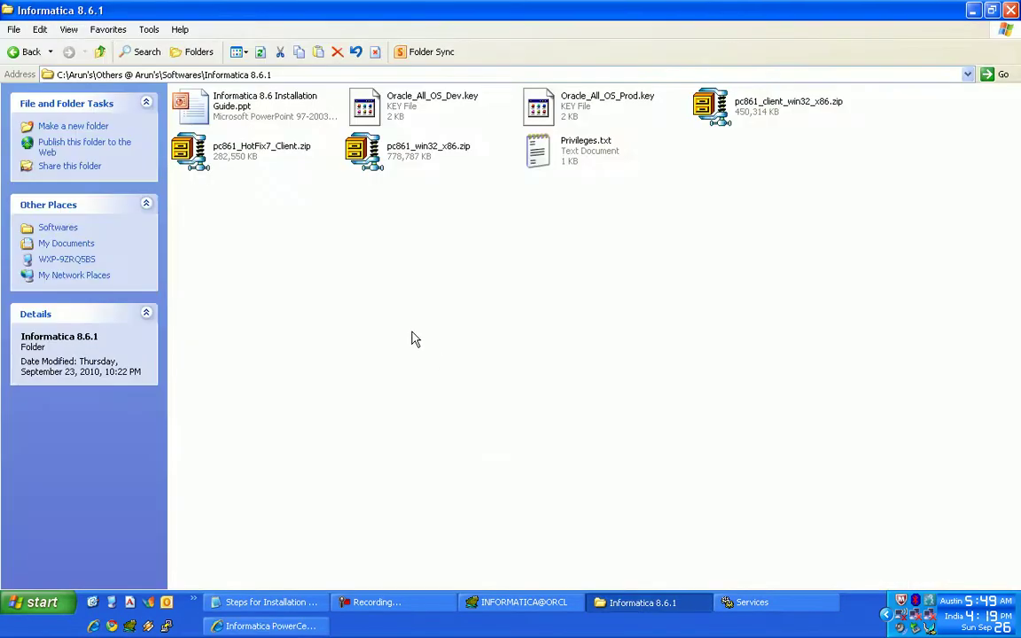
- Extract pc861_client_win32_x86.zip here in the Informatica 8.6.1 folder
left_click(766, 111)
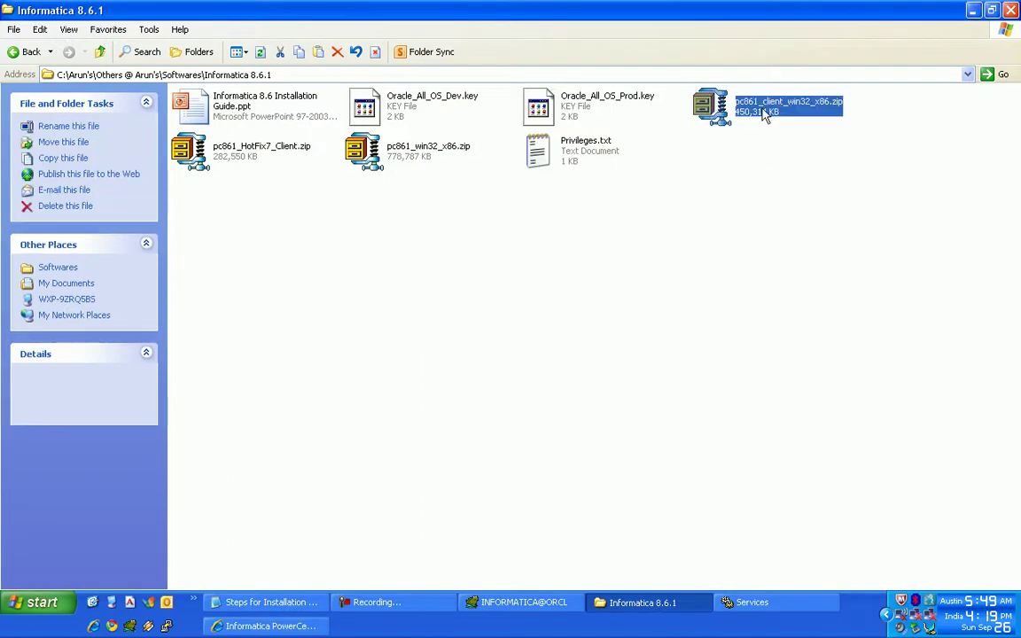
right_click(762, 112)
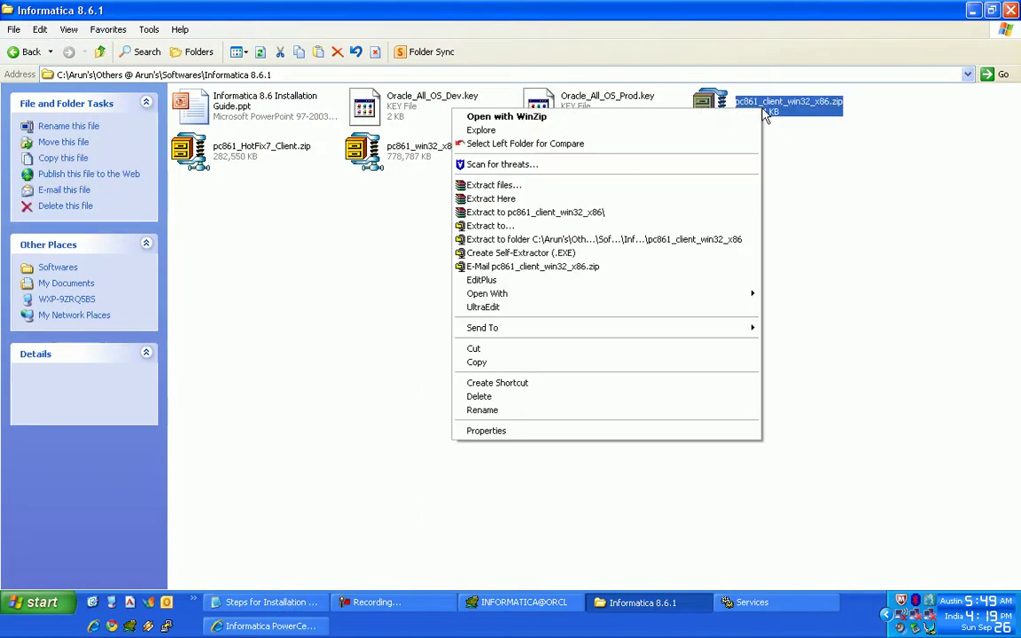
left_click(697, 206)
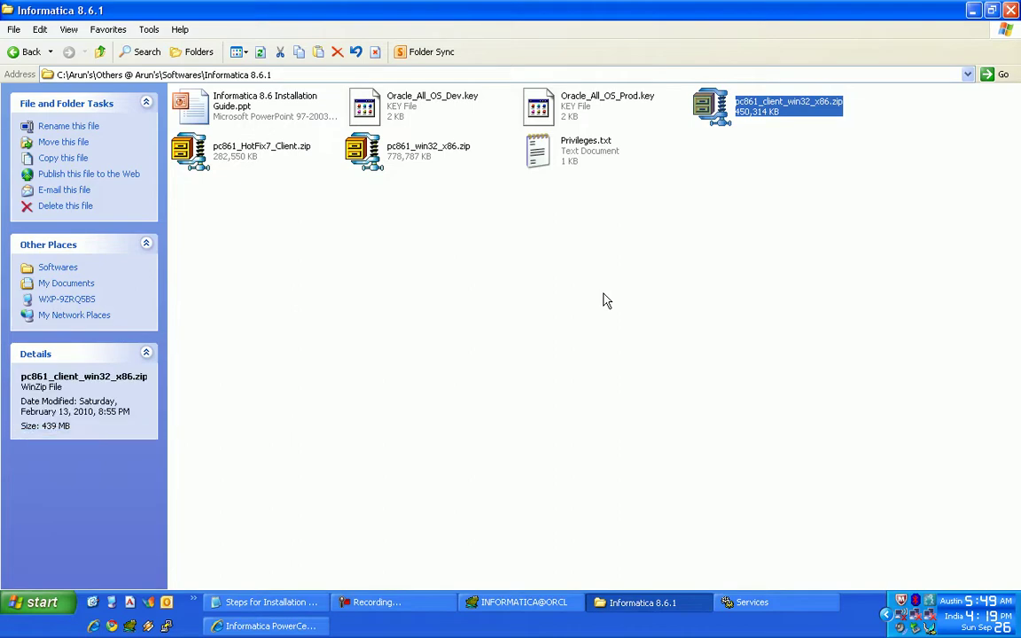
left_click(426, 609)
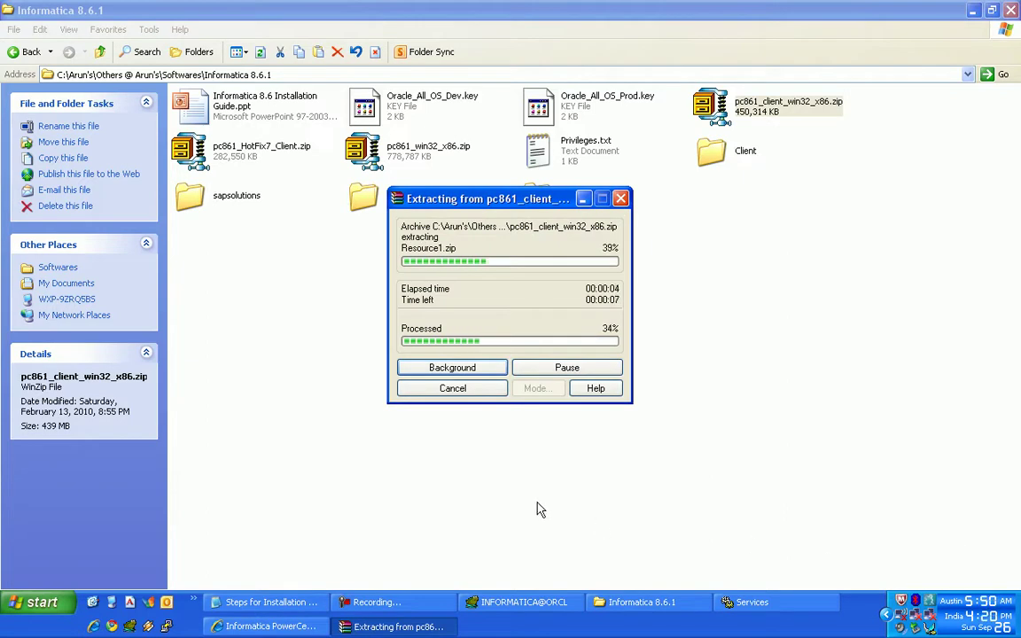
- Write step 16 "After extracting click on 'Install' and follow as shown." and number step 17
left_click(278, 603)
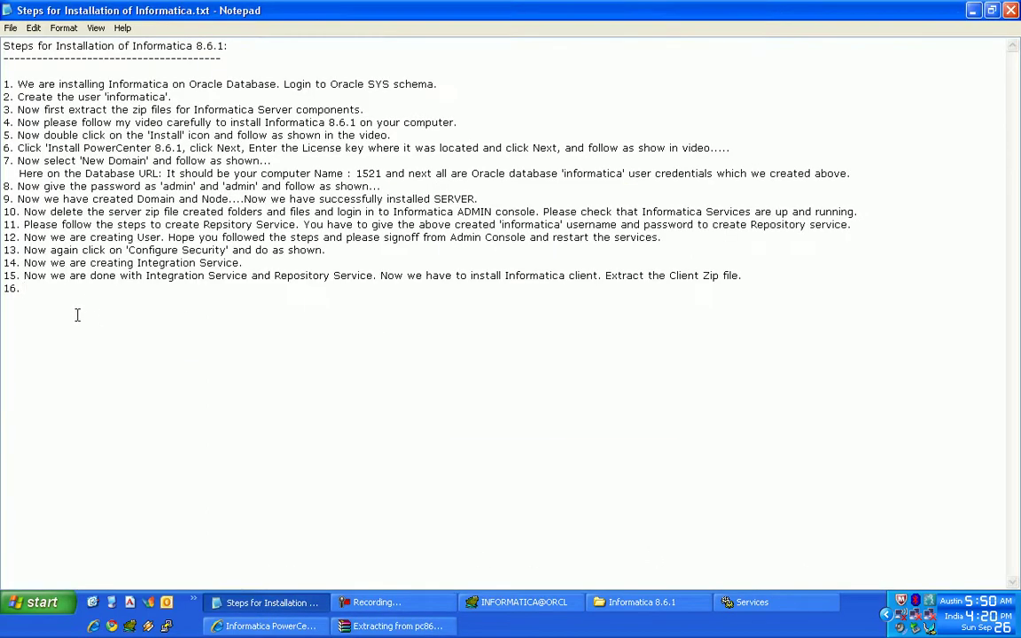
type("After extracting clik")
key("BackSpace")
type("ck on ")
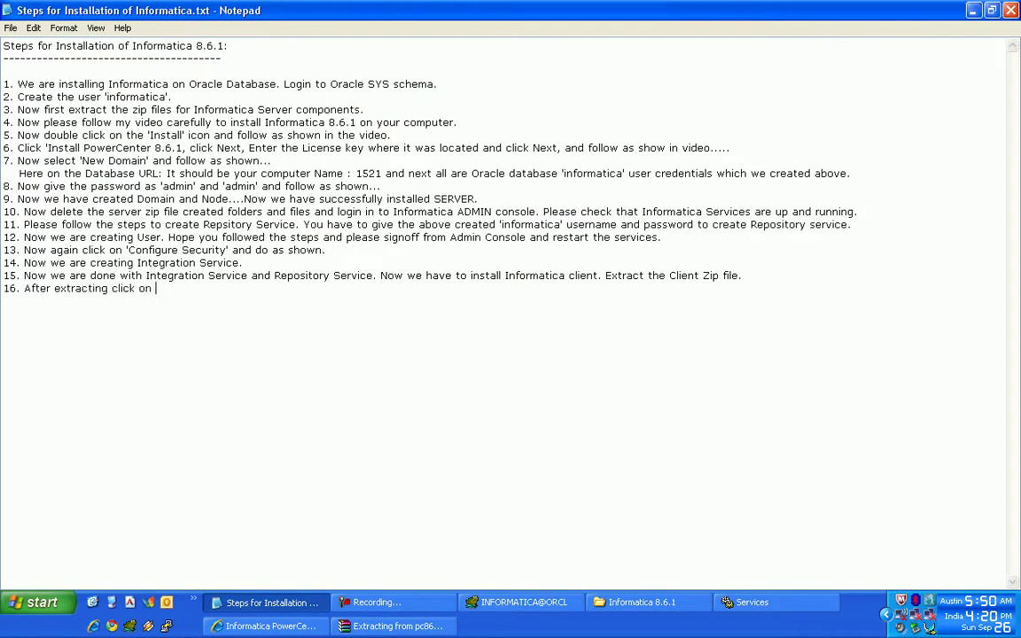
type("'Install' and follow as shown.")
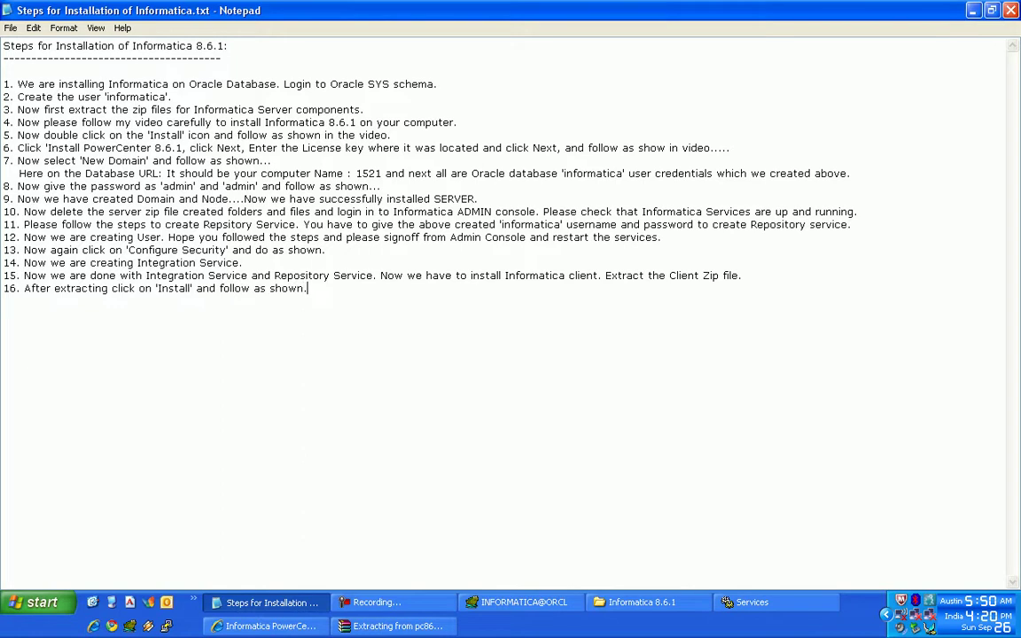
type(" 17.")
key("alt+Tab")
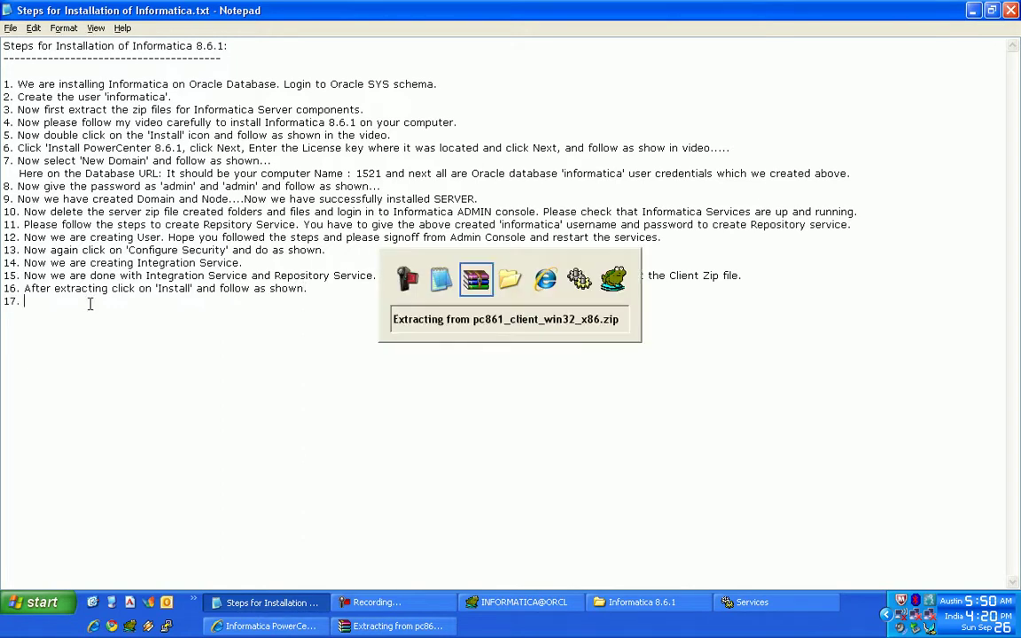
- Return to the Informatica 8.6.1 folder and refresh it to show the extracted client files
left_click(377, 602)
left_click(706, 603)
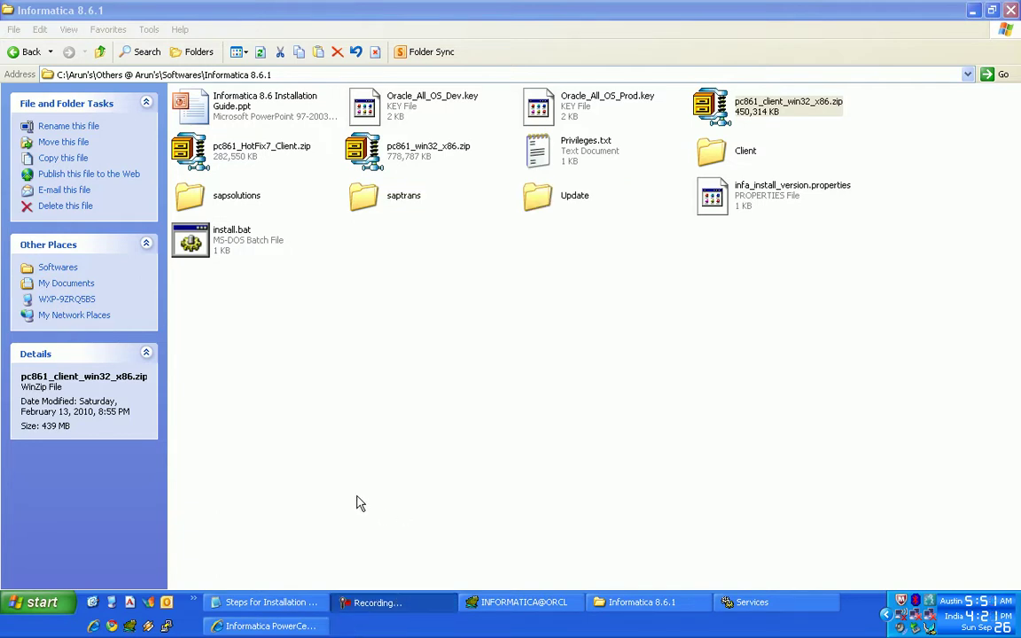
left_click(342, 357)
right_click(342, 356)
left_click(355, 393)
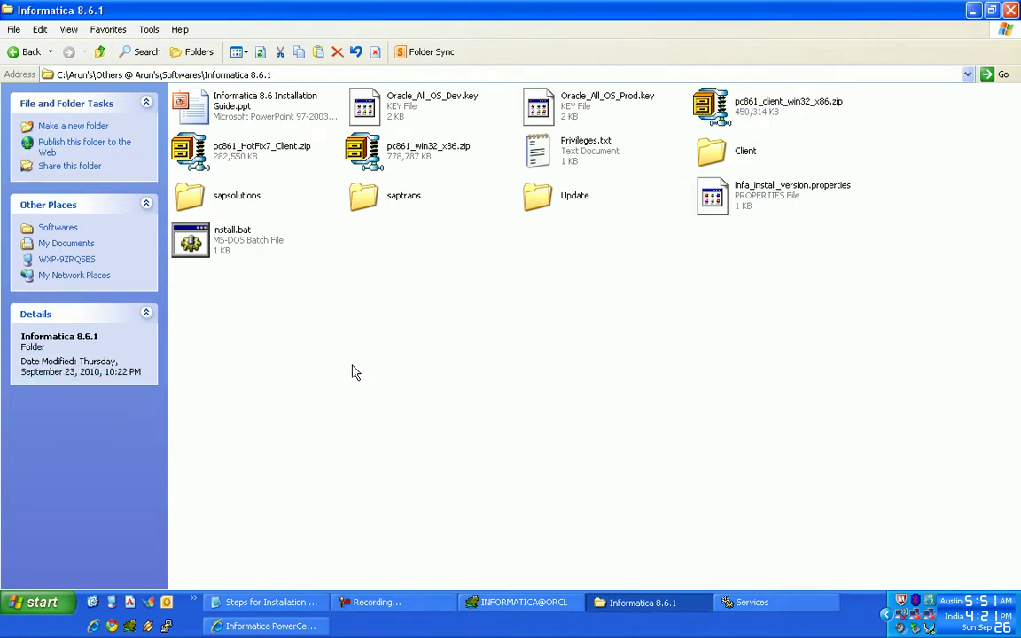
- Run install.bat to launch the PowerCenter Client installer
right_click(351, 372)
left_click(280, 339)
left_click(190, 240)
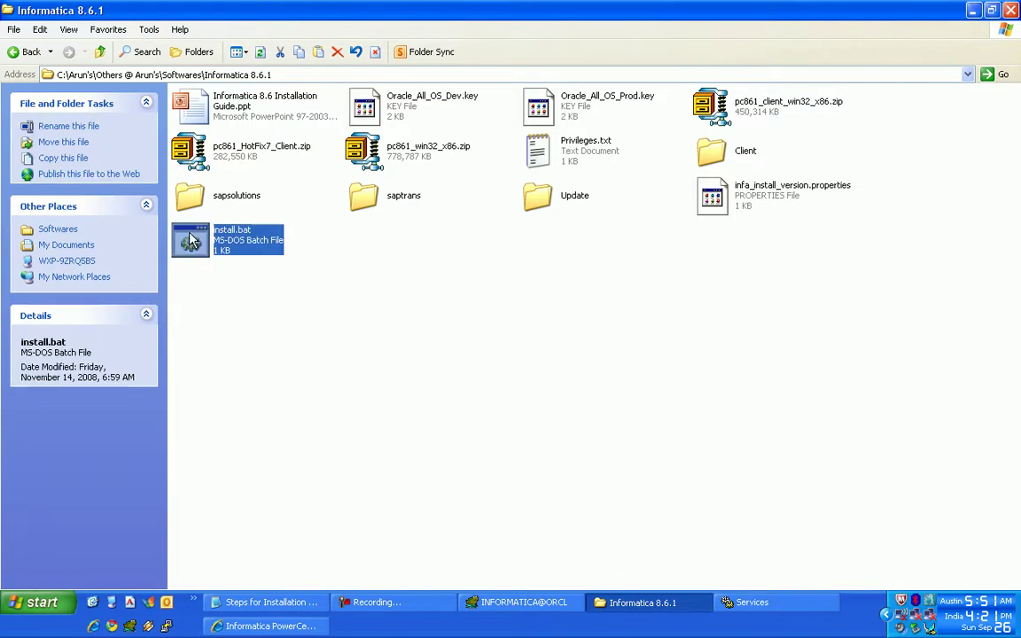
double_click(191, 239)
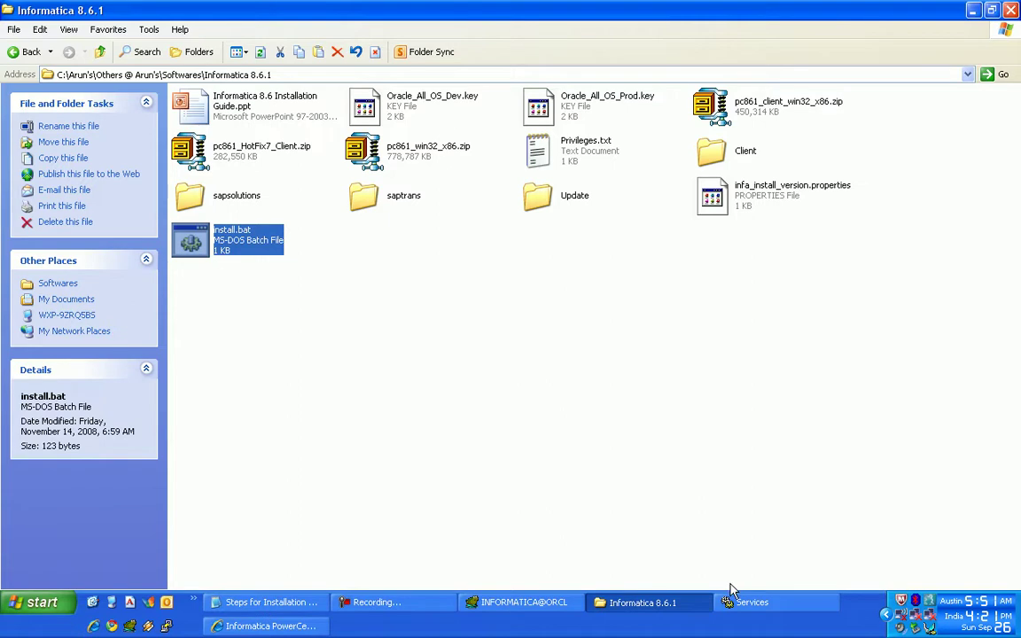
- Install PowerCenter Client 8.6.1 into the default C:\Informatica\PowerCenter8.6.1 directory
left_click(538, 418)
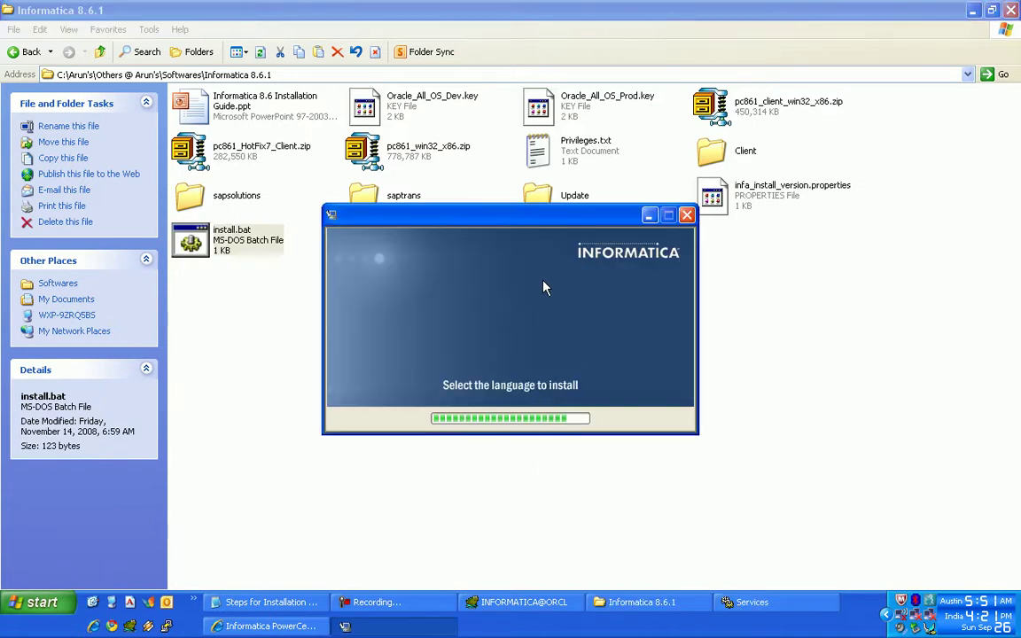
left_click(725, 478)
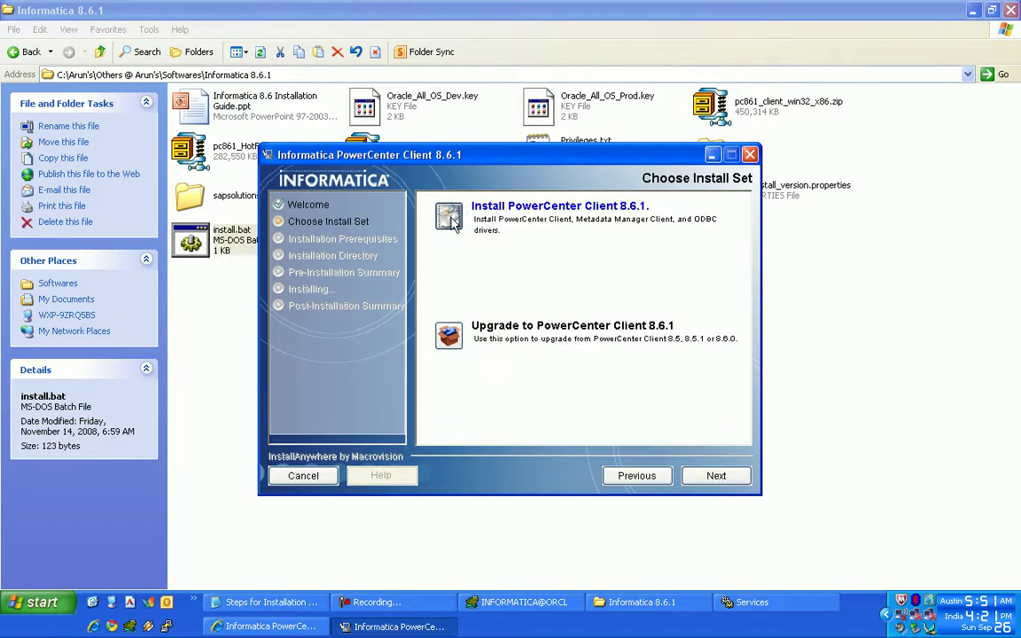
left_click(719, 477)
left_click(725, 480)
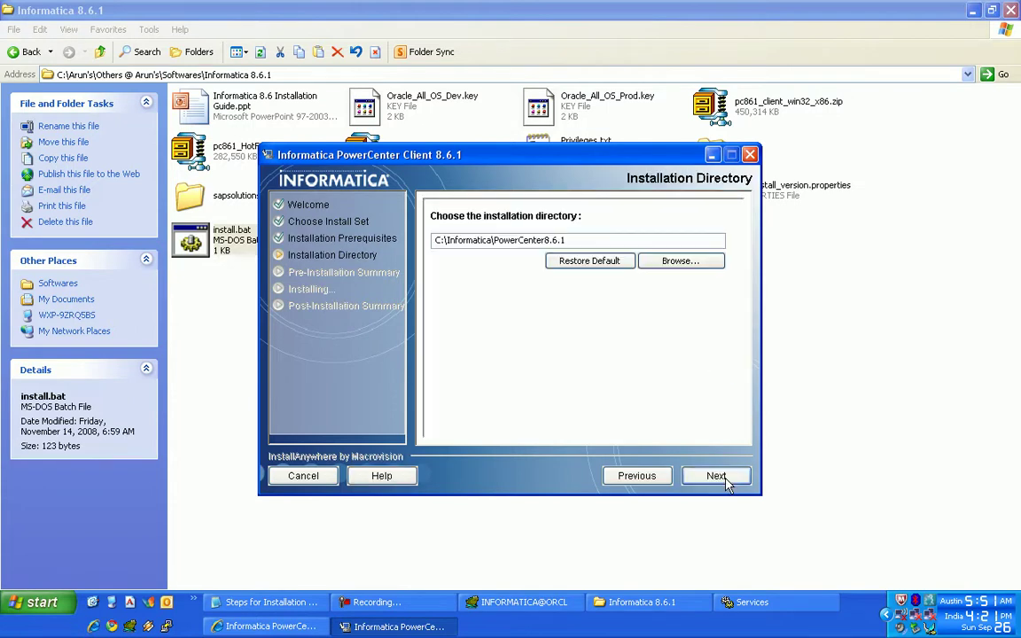
left_click(725, 480)
left_click(714, 476)
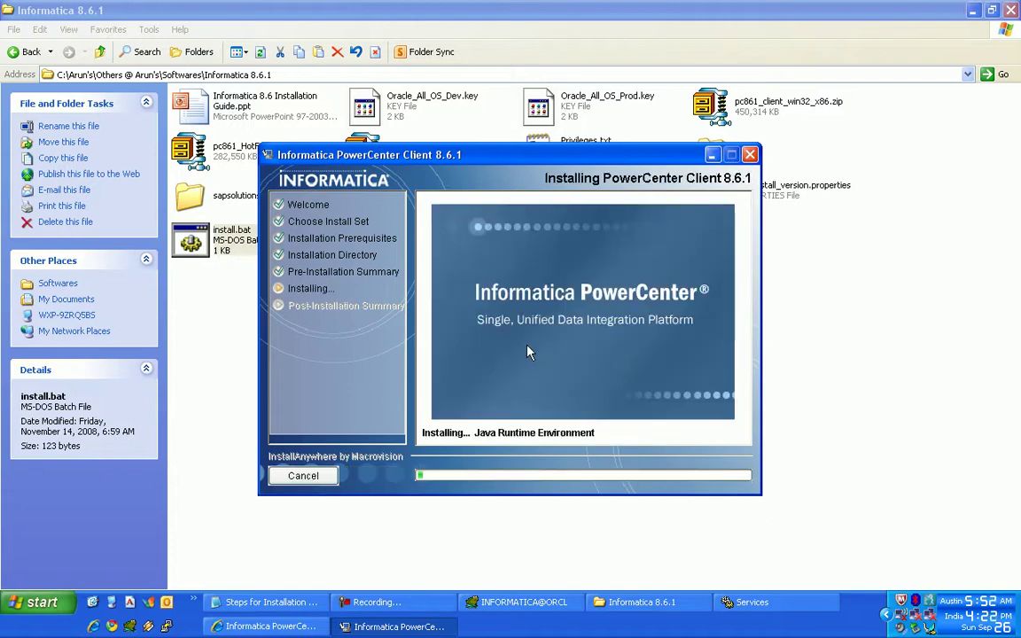
left_click(365, 604)
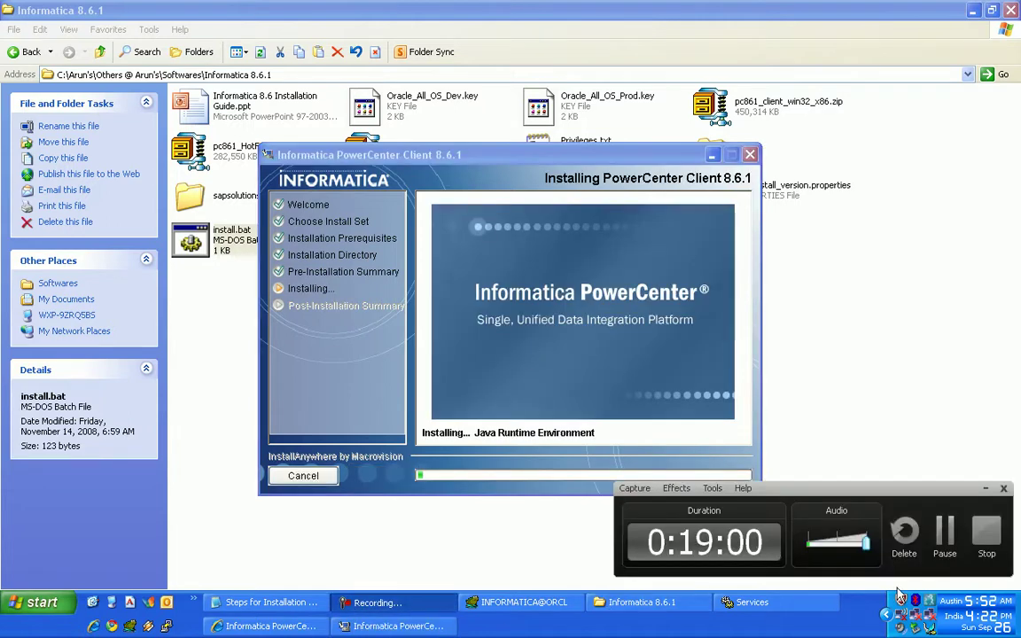
- Check the SUCCESS installation status and close the installer without launching any tools
left_click(952, 537)
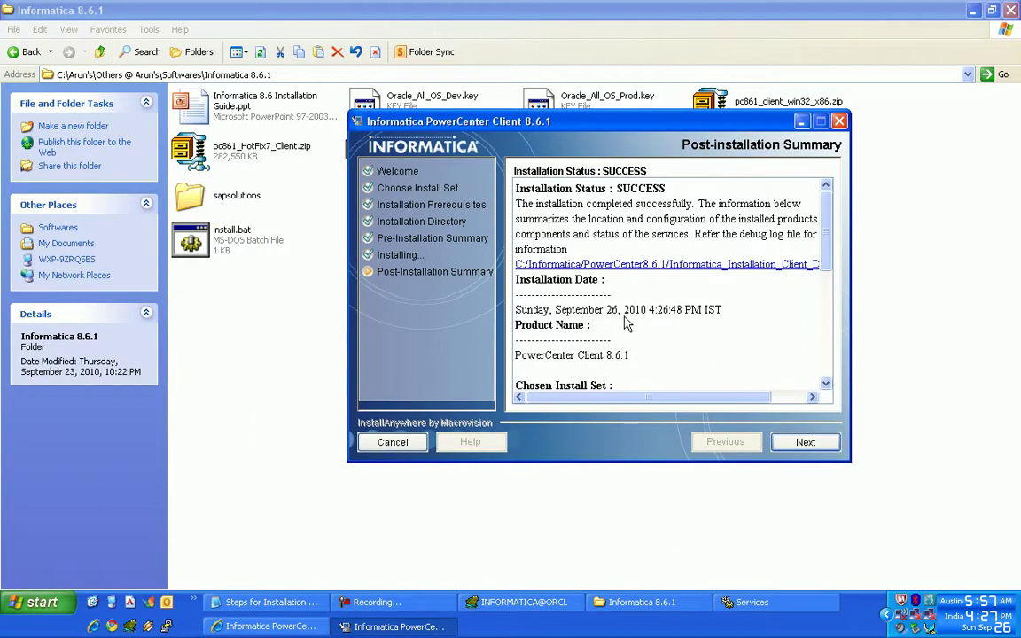
left_click_drag(666, 188, 553, 188)
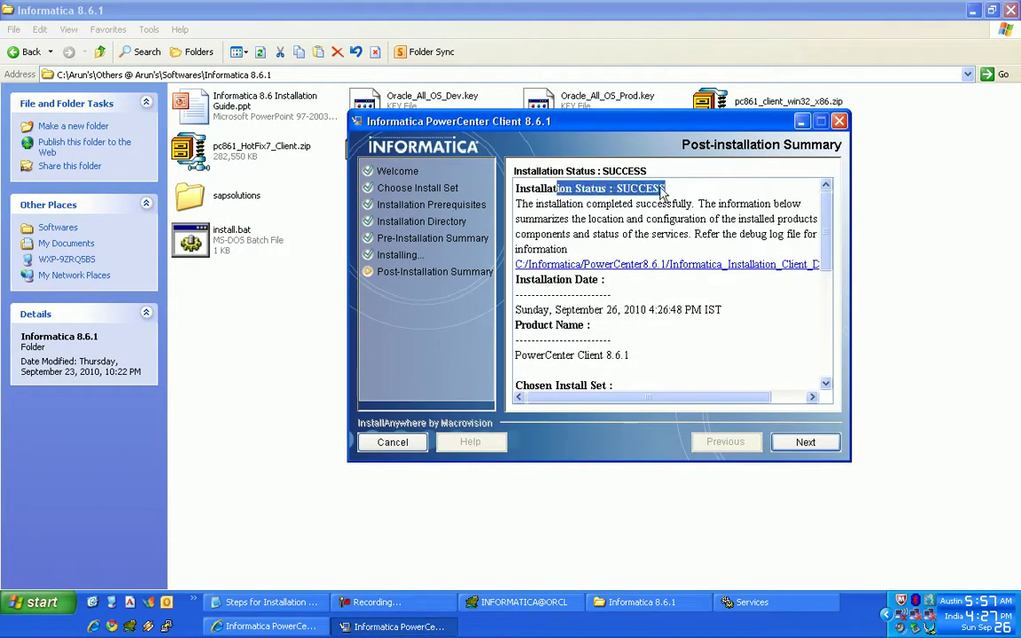
left_click(773, 379)
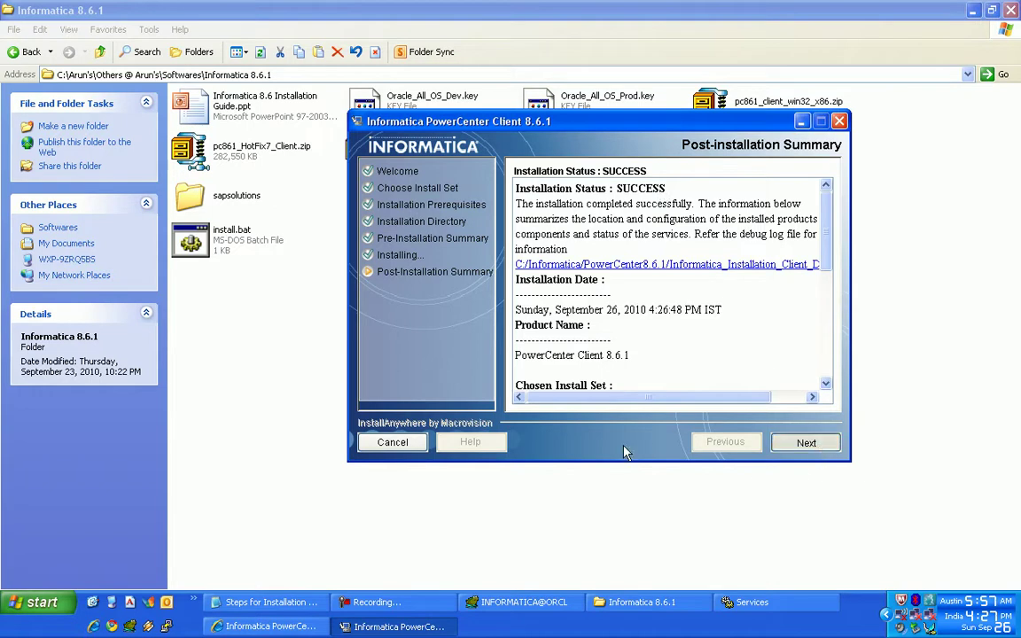
left_click(786, 446)
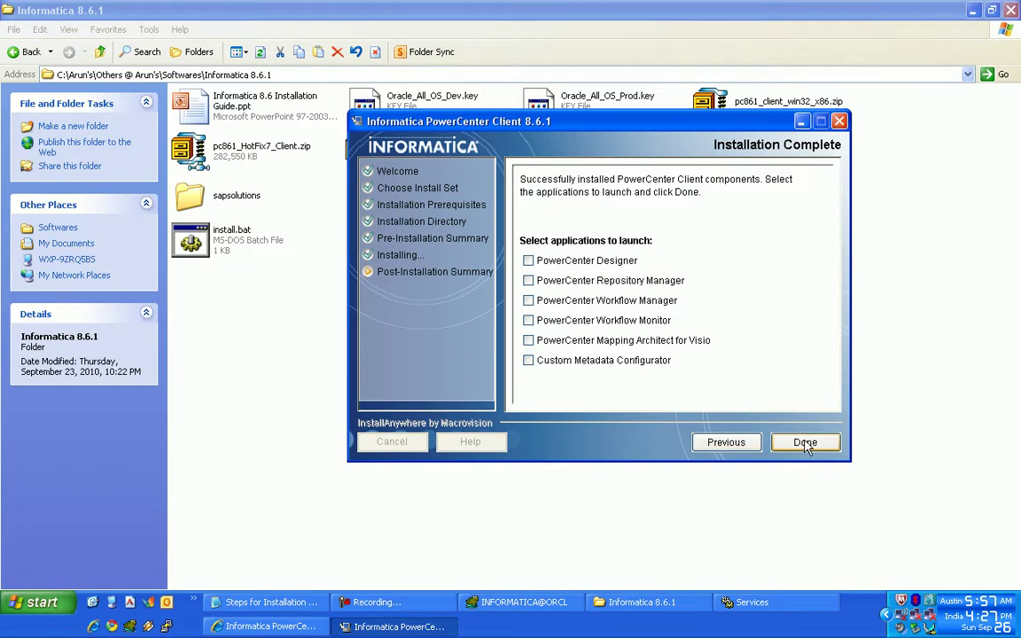
left_click(804, 444)
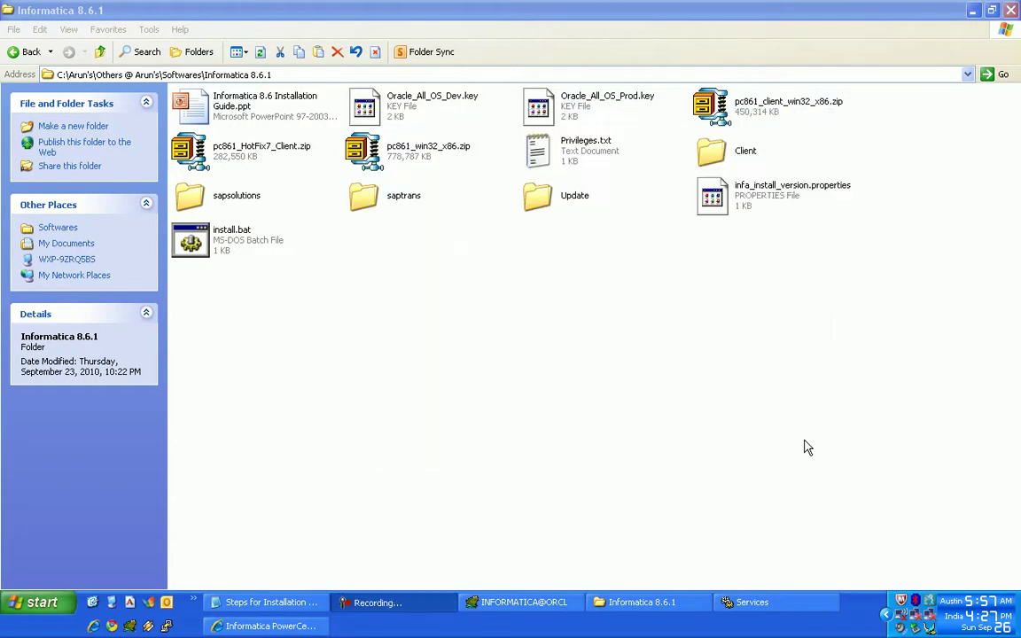
- Write step 17 'Now Informatica client is also done. Now delete the folders' in the notes
left_click(417, 362)
left_click(285, 605)
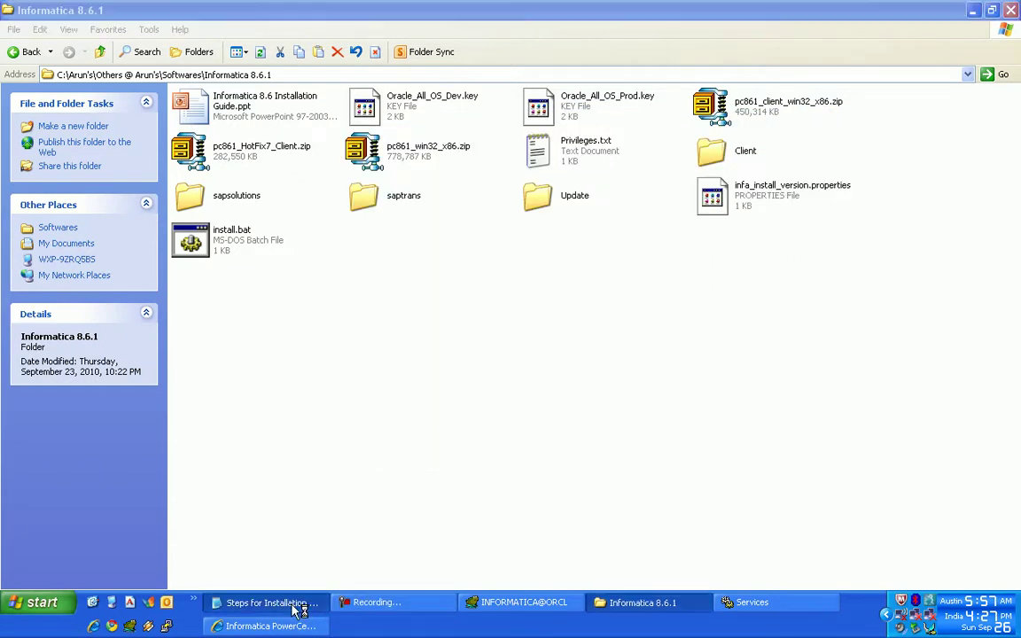
type("Now Informatic")
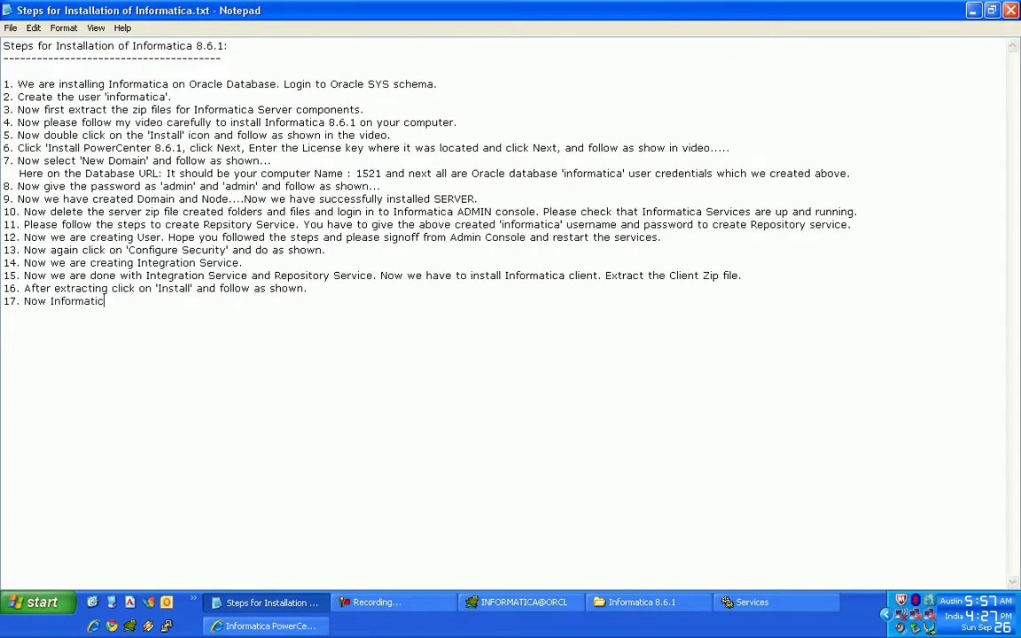
type("a client is also done. Now ")
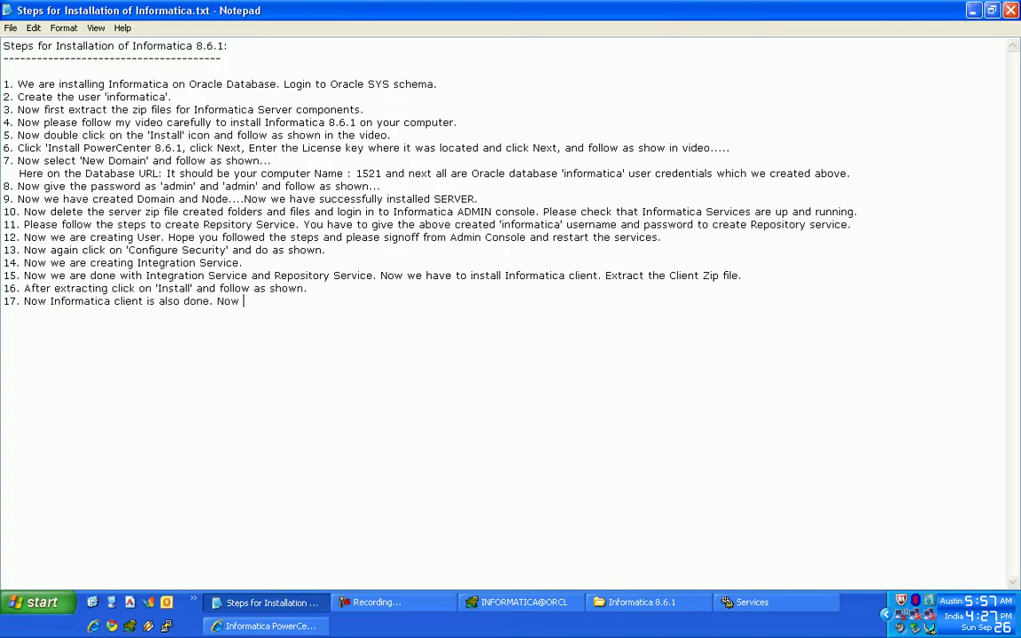
type("delete the folders.")
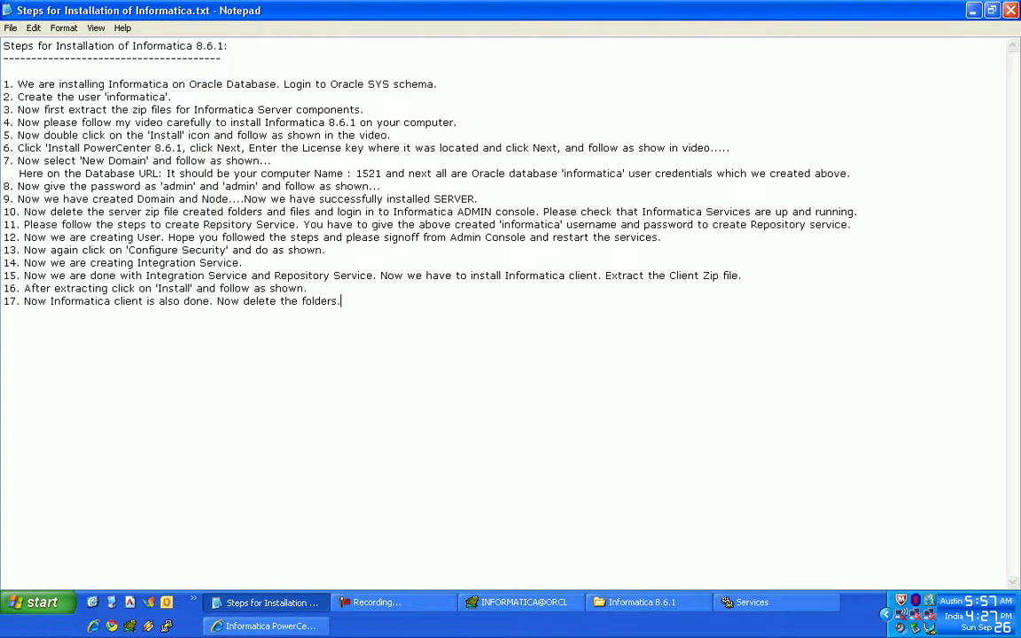
key("alt+Tab")
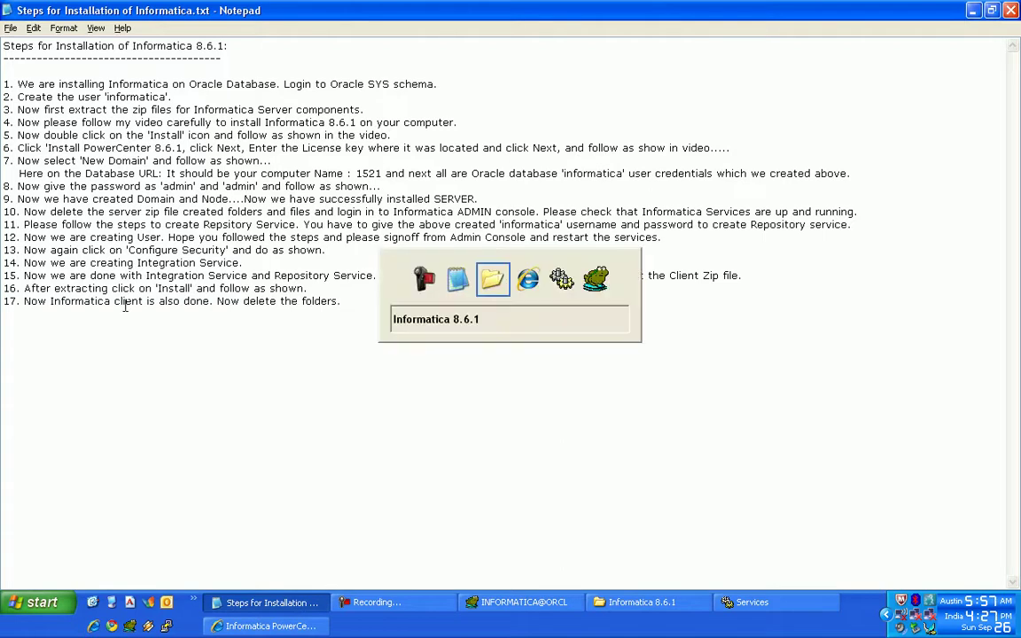
- Delete the Client, sapsolutions, saptrans and Update folders, install.bat and infa_install_version.properties
mouse_move(838, 165)
left_mouse_down()
mouse_move(458, 395)
mouse_move(199, 373)
left_mouse_up()
left_click(713, 159, "ctrl")
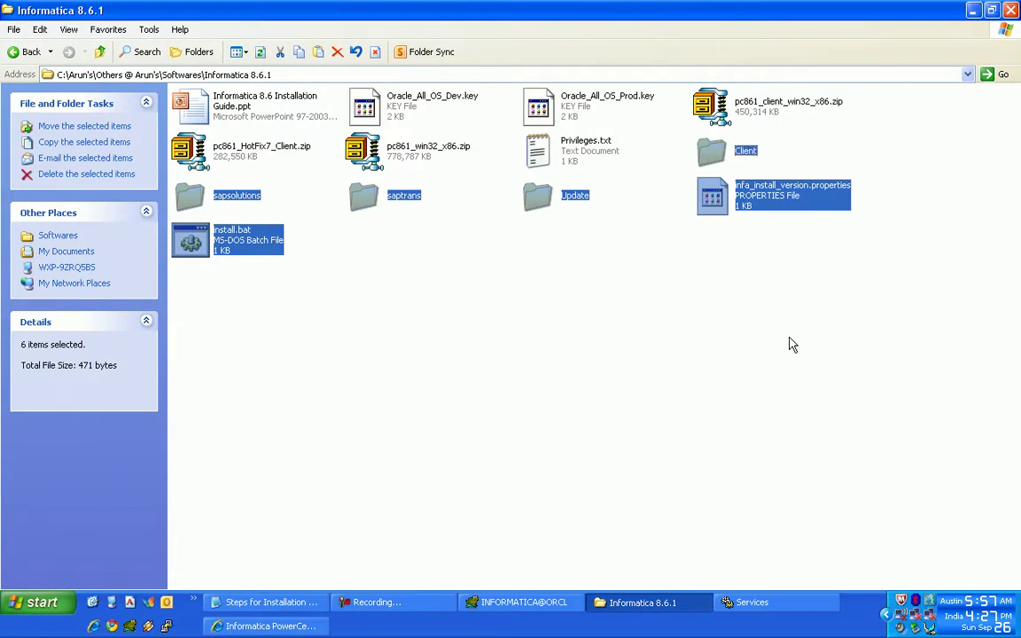
key("Delete")
key("Return")
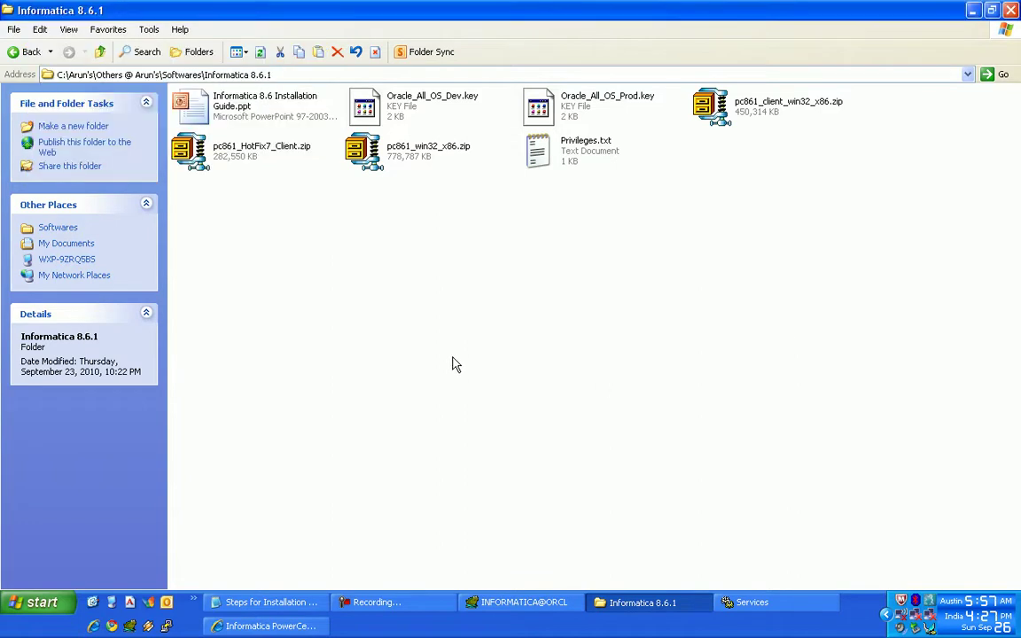
- Add step 18 'Now follow as shown to install Repository.' to the notes, correcting the typo
left_click(259, 602)
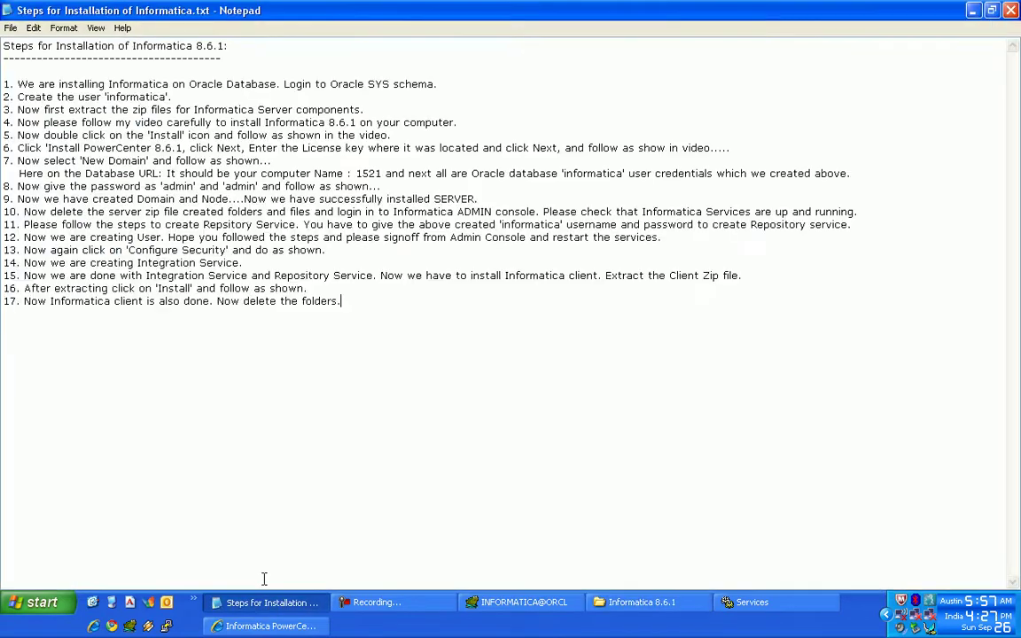
key("Return")
type("18. Now follow as shwo")
key("BackSpace")
key("BackSpace")
type("hwo")
key("BackSpace")
key("BackSpace")
type("own to install ")
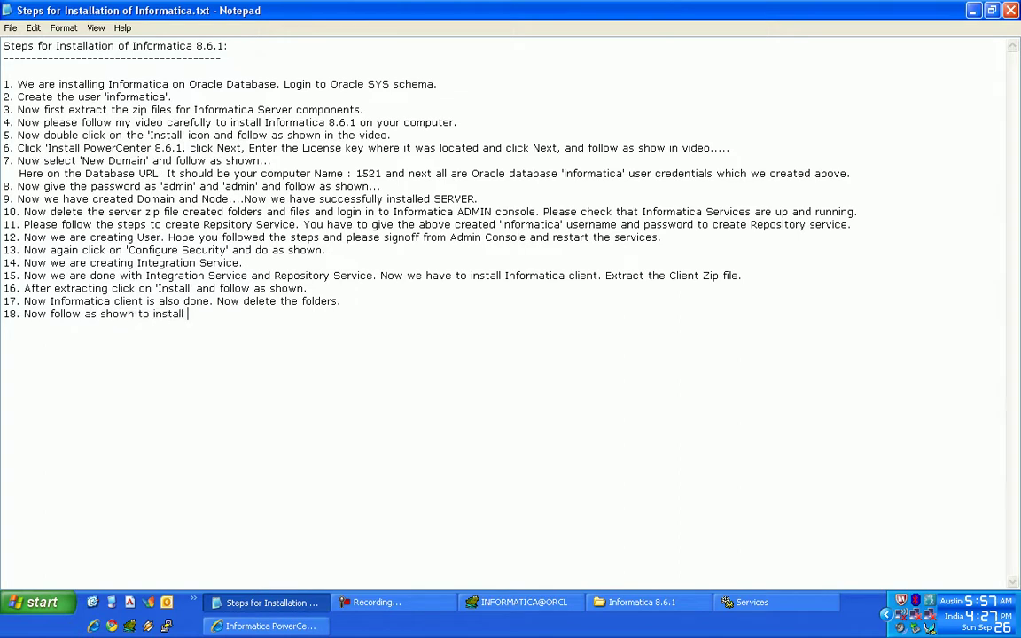
type("Repository.")
key("Return")
- Launch PowerCenter Repository Manager from All Programs > Informatica PowerCenter 8.6.1 > Client
left_click(40, 604)
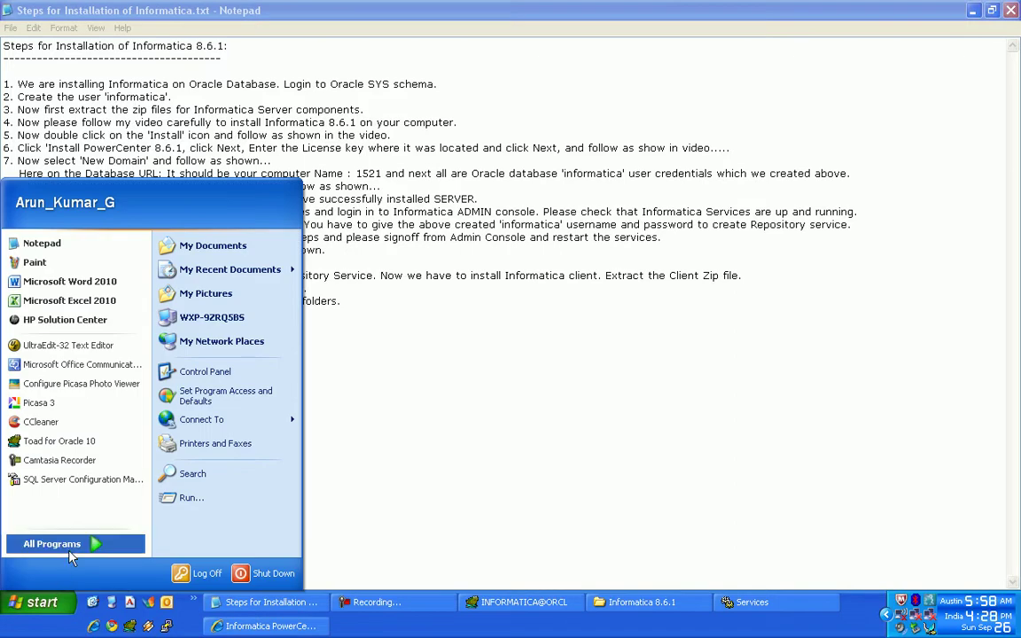
left_click(71, 554)
mouse_move(456, 572)
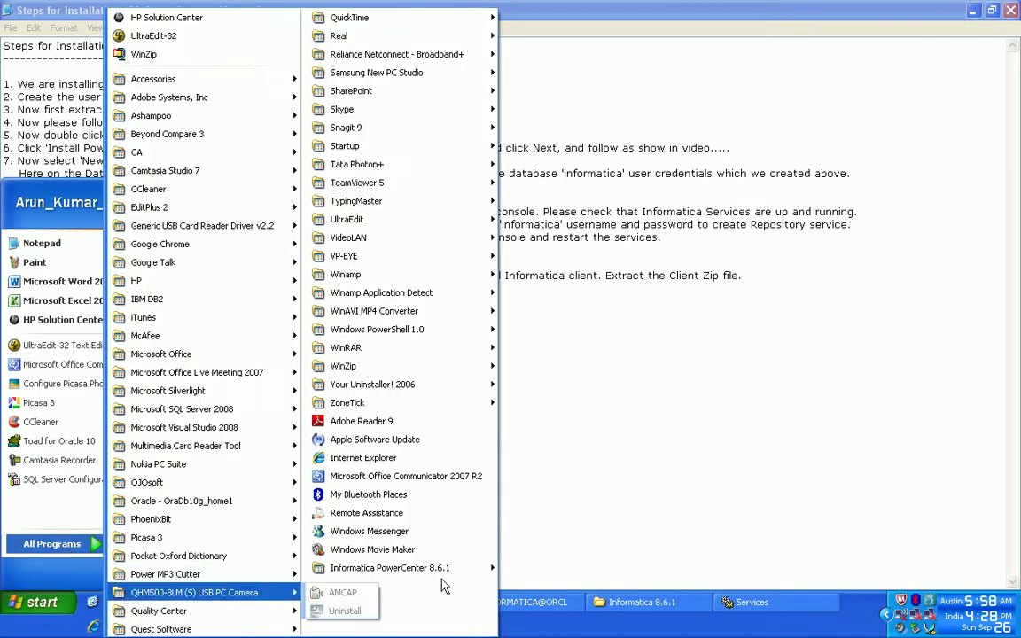
mouse_move(537, 586)
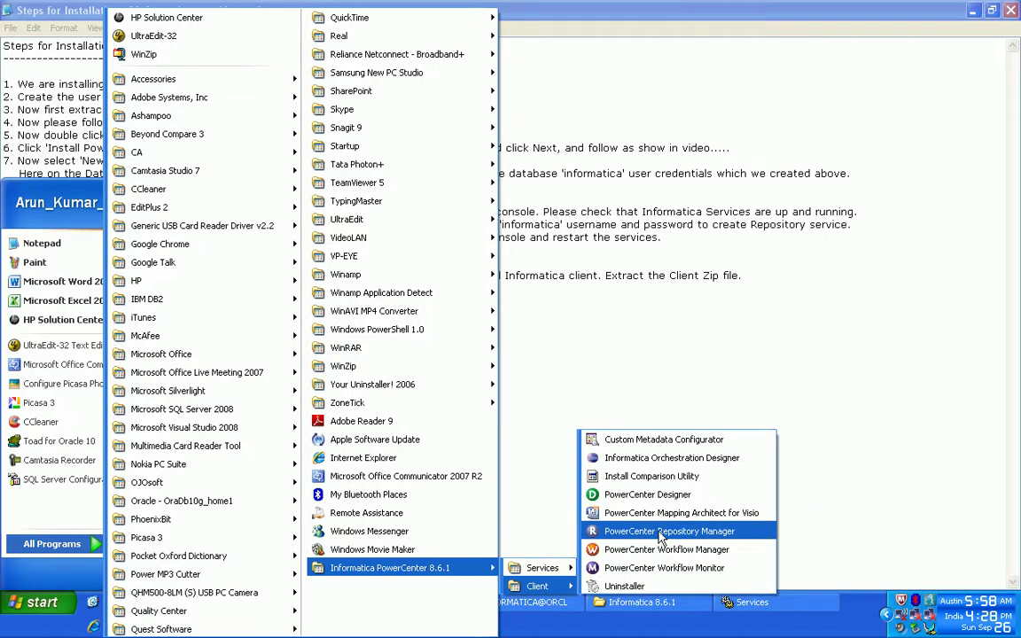
left_click(659, 533)
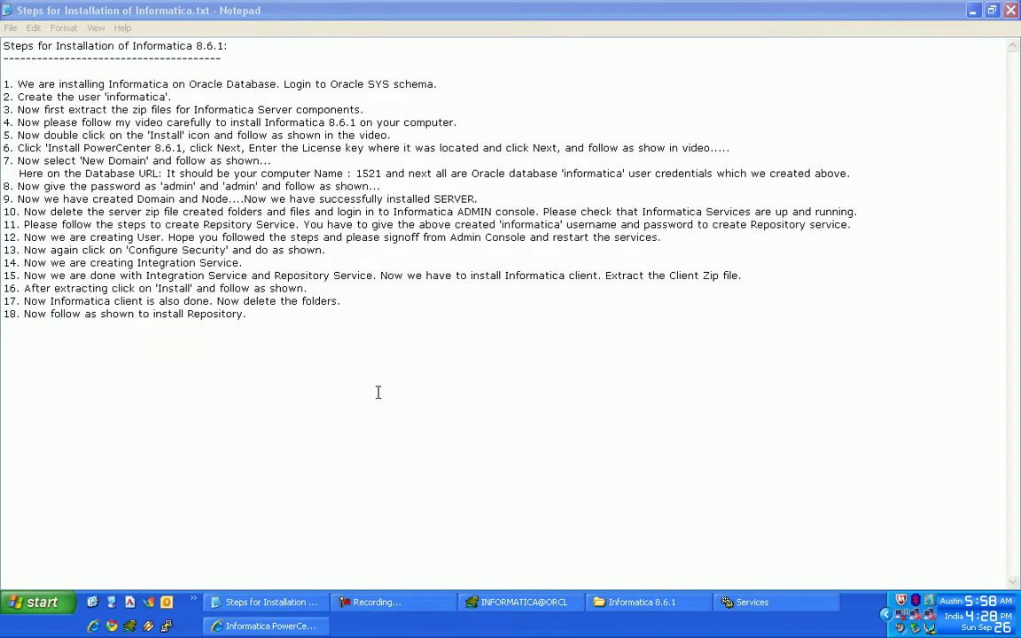
left_click(275, 314)
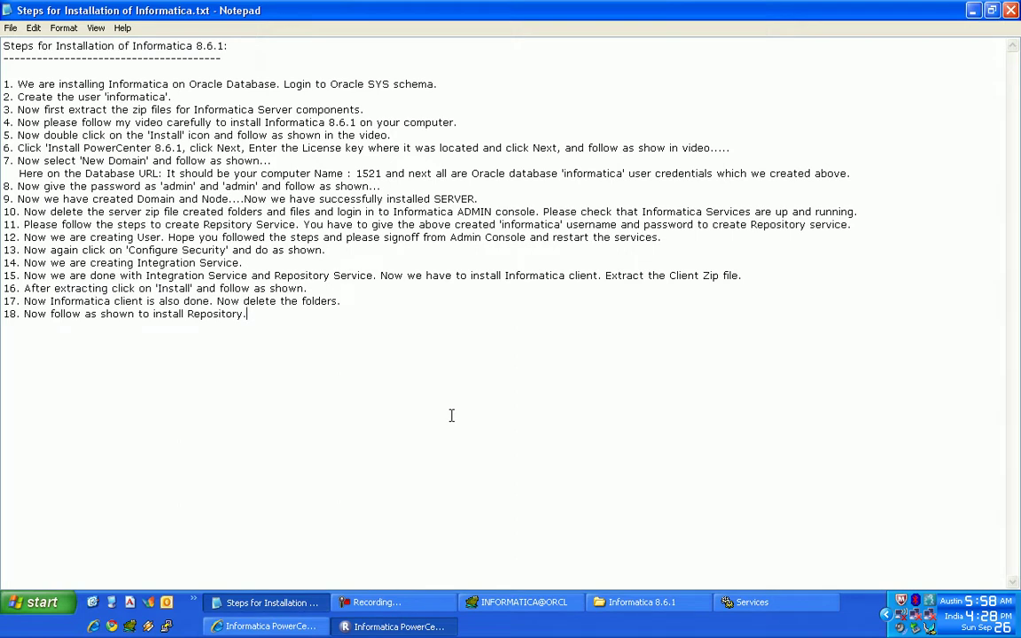
left_click(417, 627)
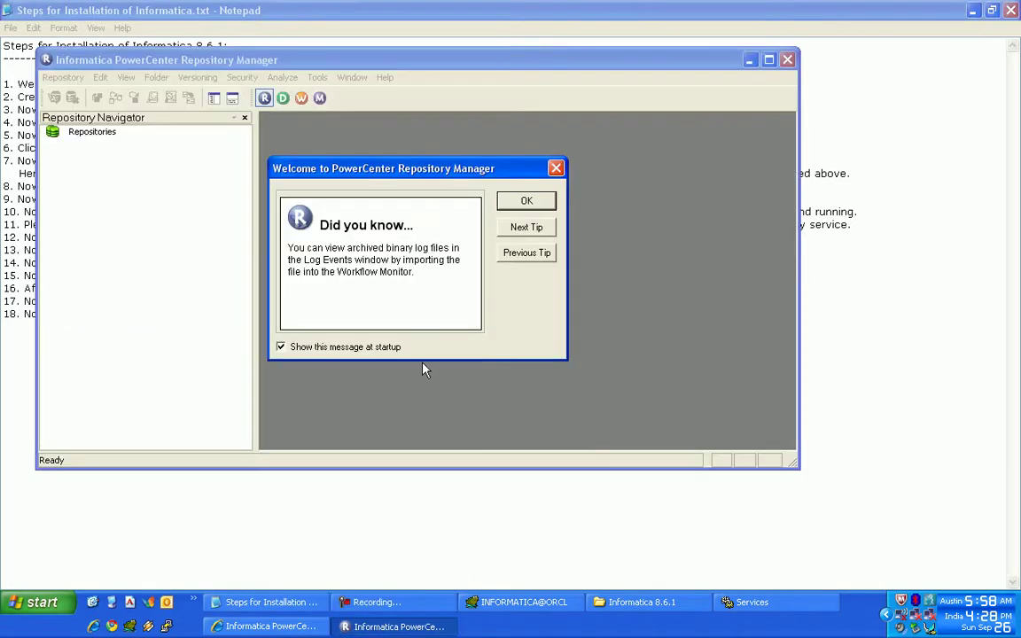
- Dismiss the startup tip, maximize the window, and add INF8_REP_SRVC via Configure Domains
left_click(397, 348)
left_click(524, 201)
double_click(689, 51)
left_click(24, 32)
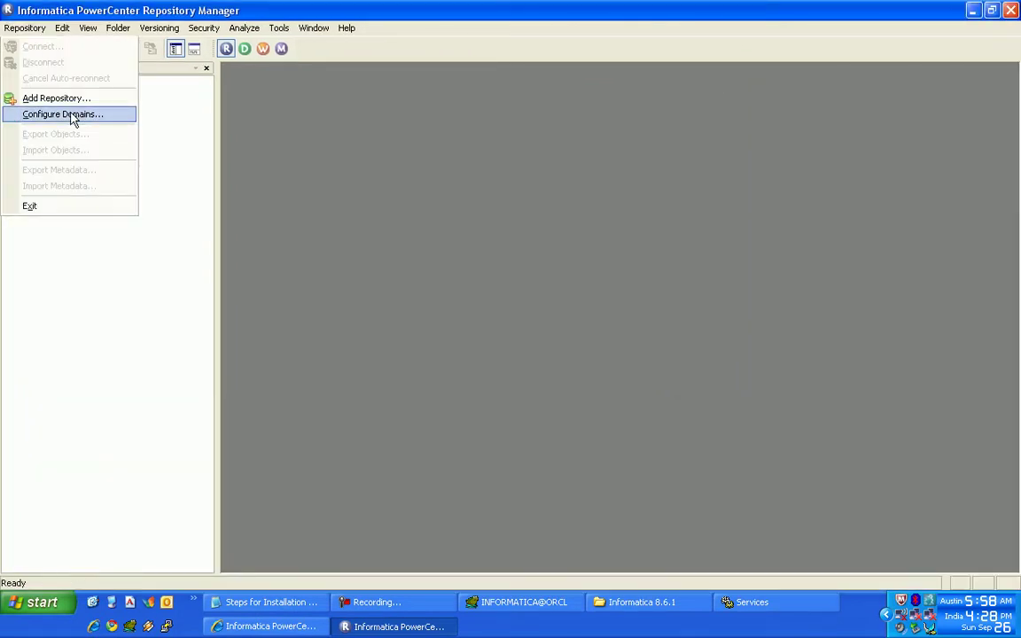
left_click(69, 115)
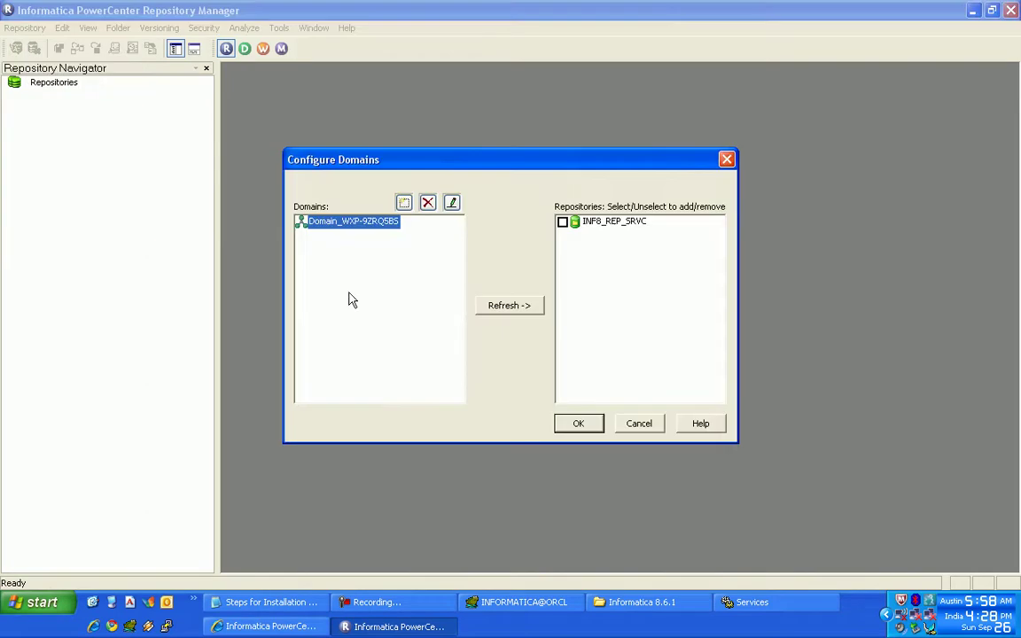
left_click(565, 224)
left_click(572, 427)
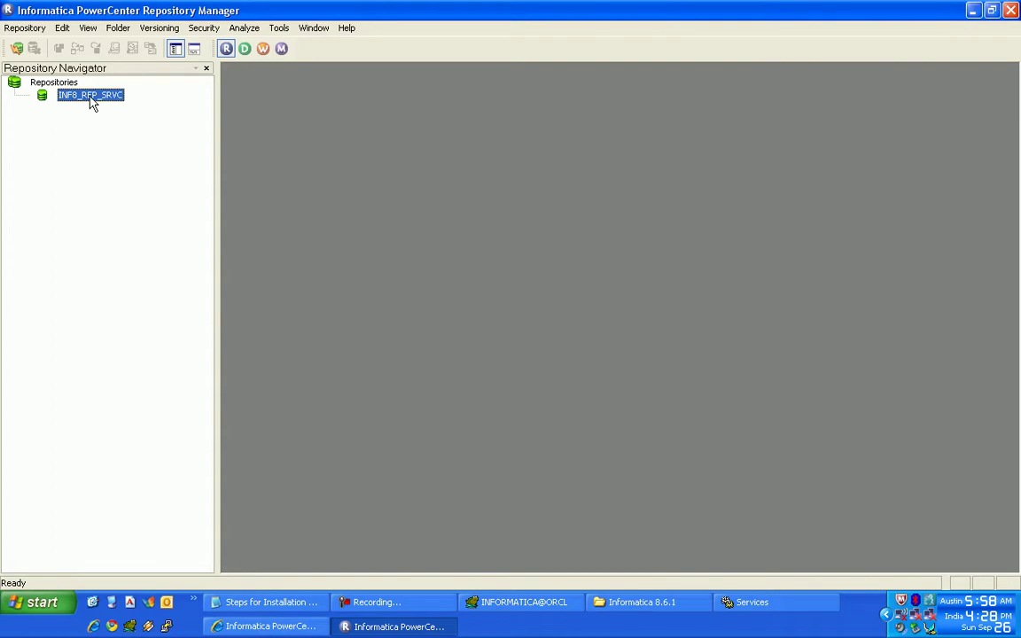
- Log in to INF8_REP_SRVC with the user's username and password
double_click(89, 102)
type("arunkumar")
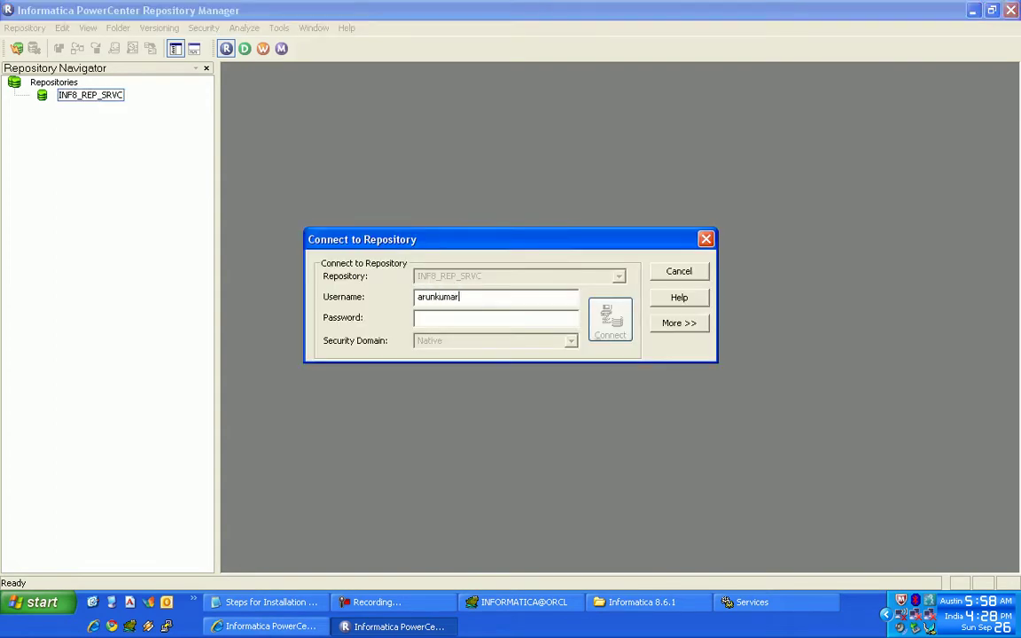
key("shift+Home")
left_click(472, 316)
left_click(612, 321)
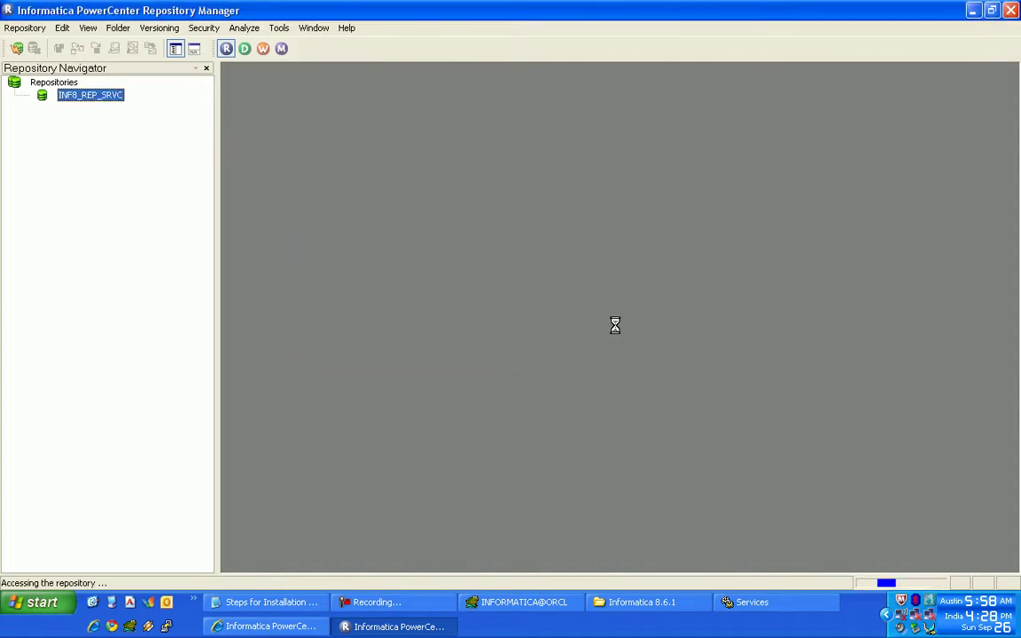
- Create a new repository folder named PRACTICE in INF8_REP_SRVC and acknowledge the confirmation
left_click(121, 30)
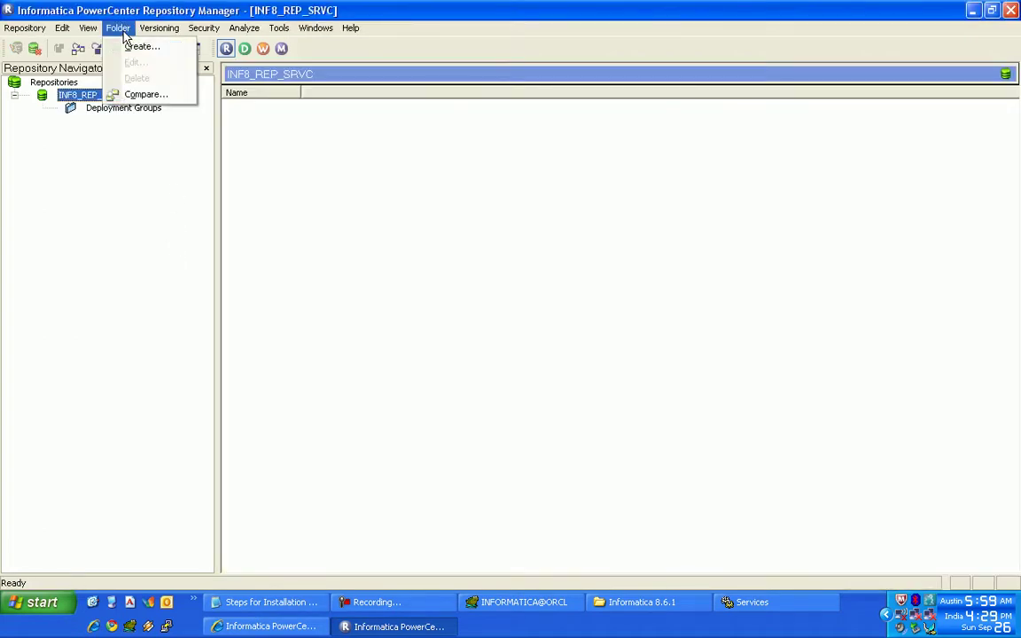
left_click(132, 44)
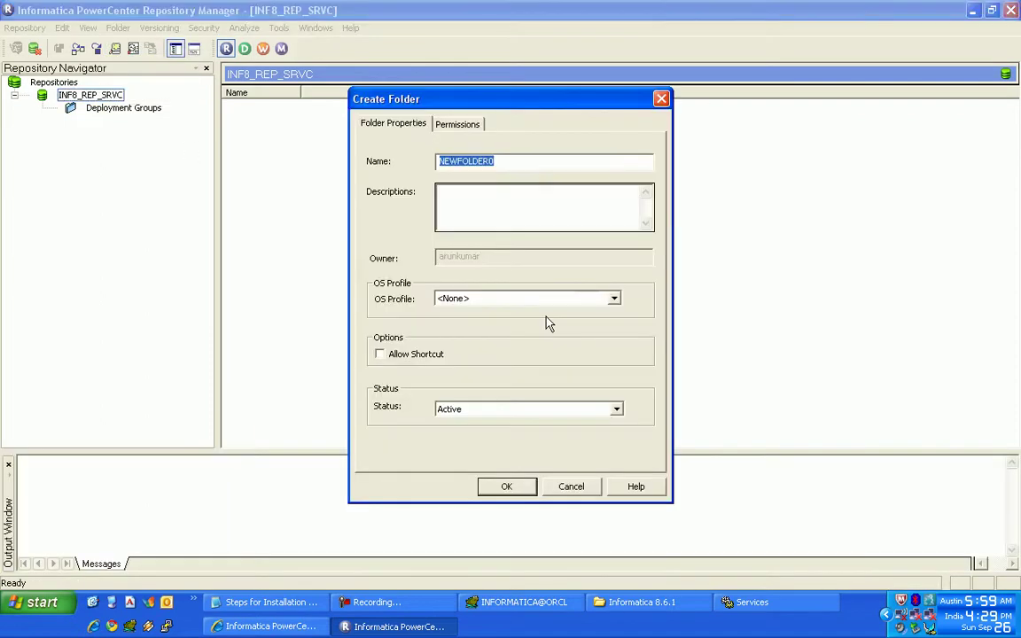
key("Caps_Lock")
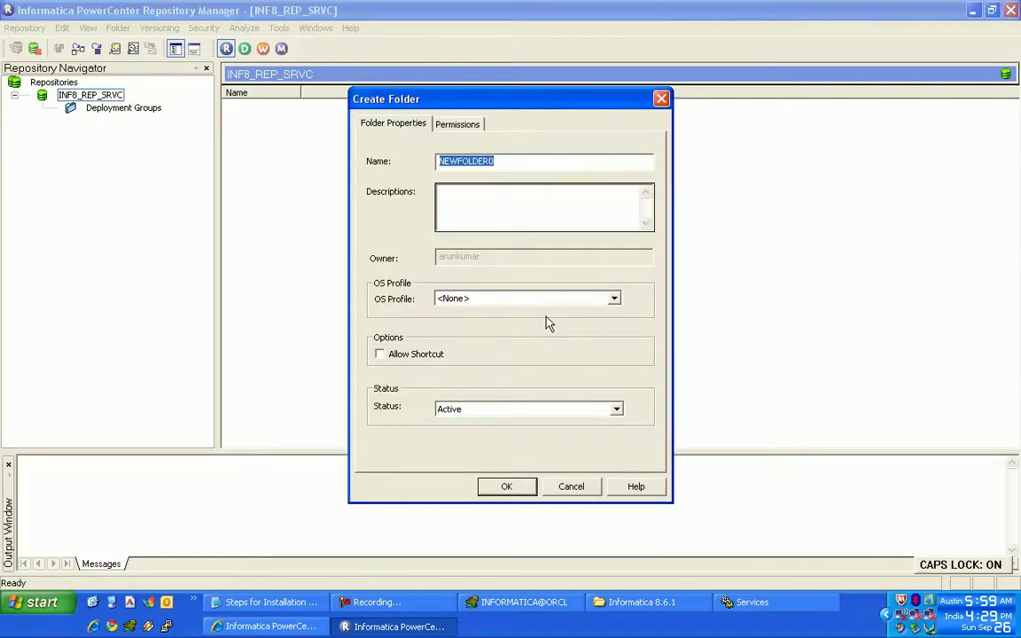
type("BAT")
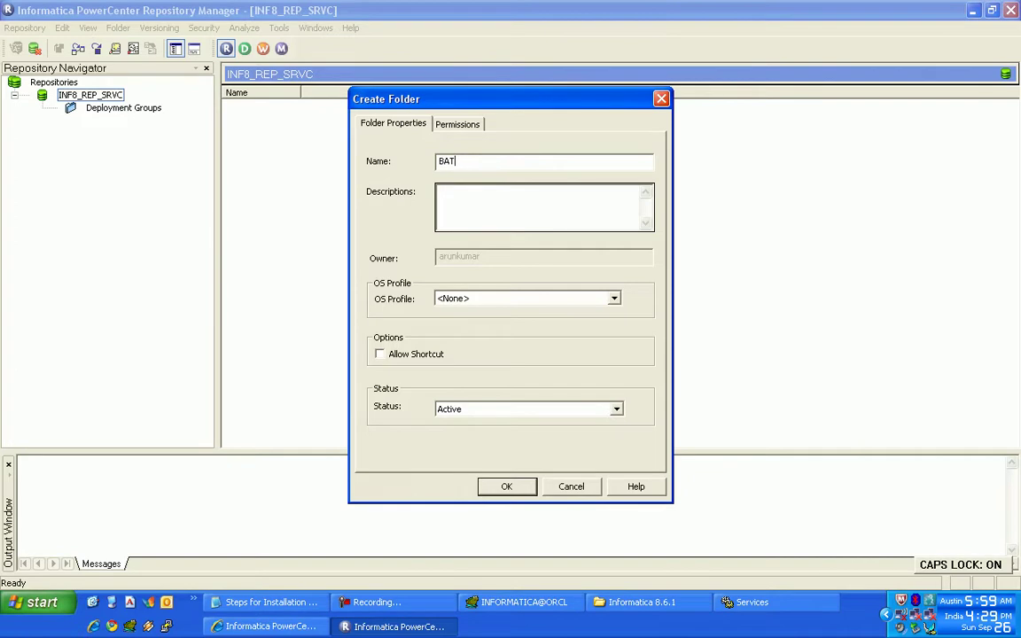
type("CH")
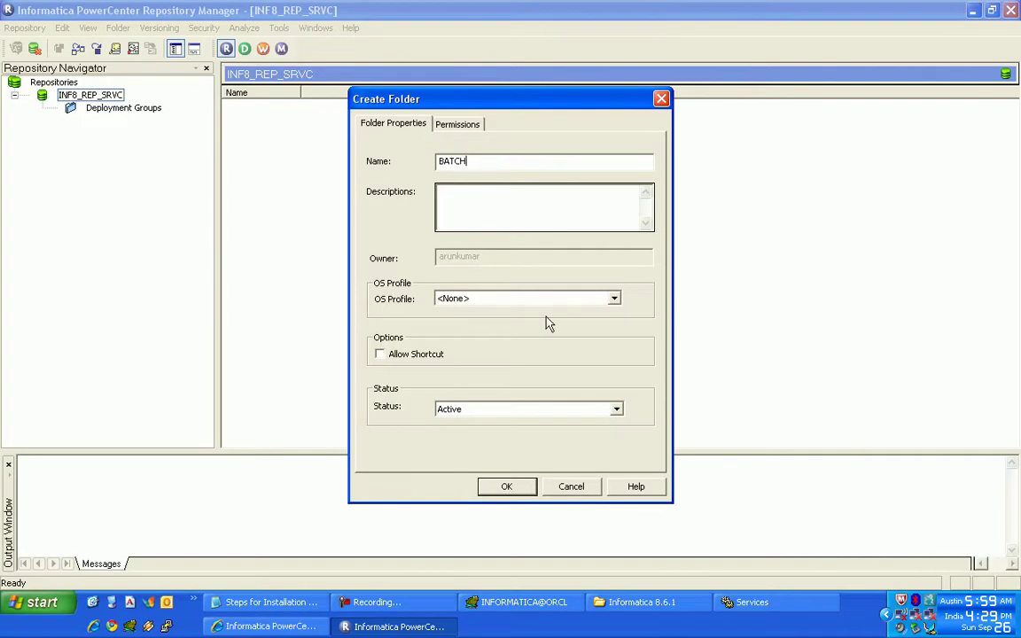
key("BackSpace")
key("BackSpace")
key("BackSpace")
key("BackSpace")
type("PRACTICE")
left_click(511, 490)
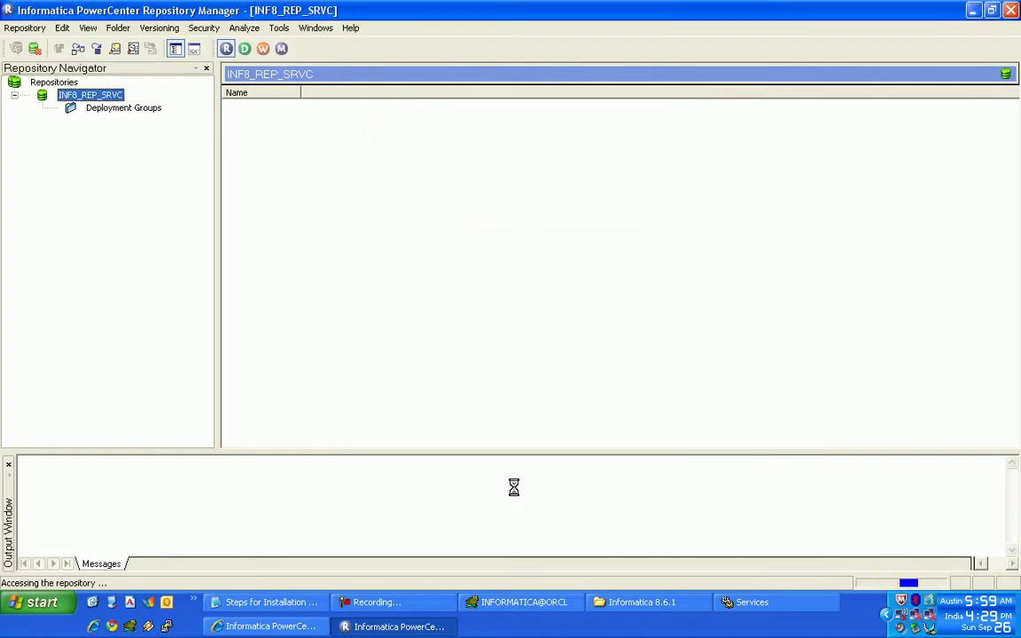
left_click(498, 325)
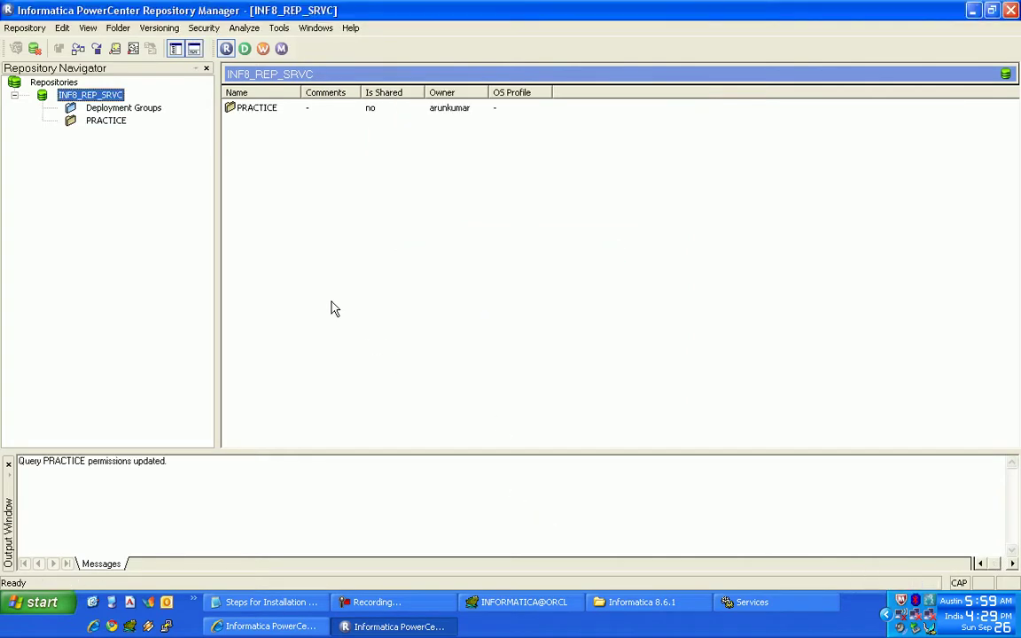
left_click(372, 602)
- Finish step 18 with 'Informatica installation is done.' and write step 19 about unzipping the Hot fix
left_click(266, 604)
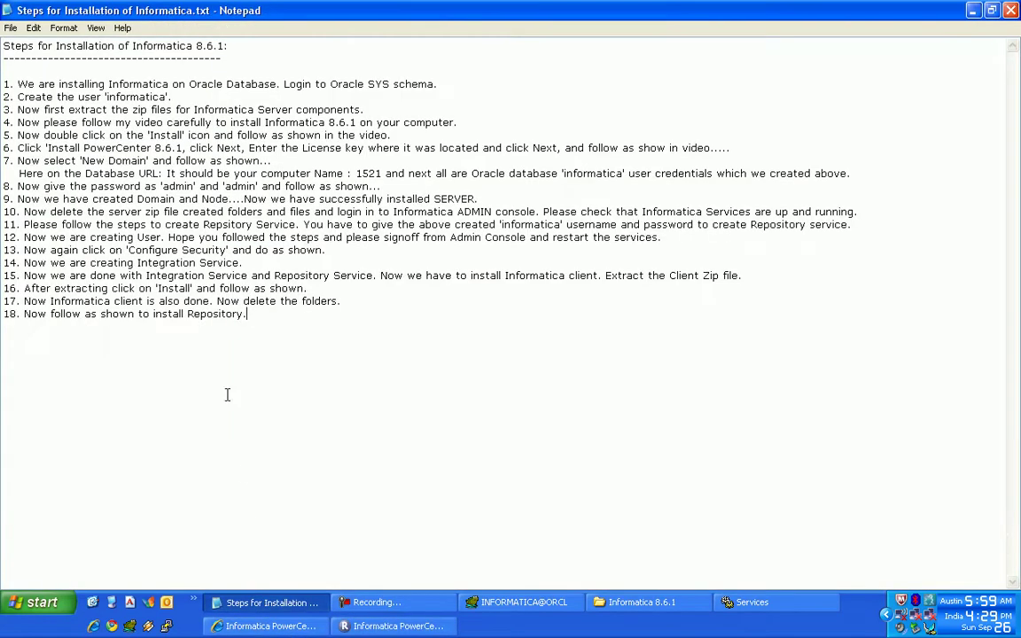
type("Th")
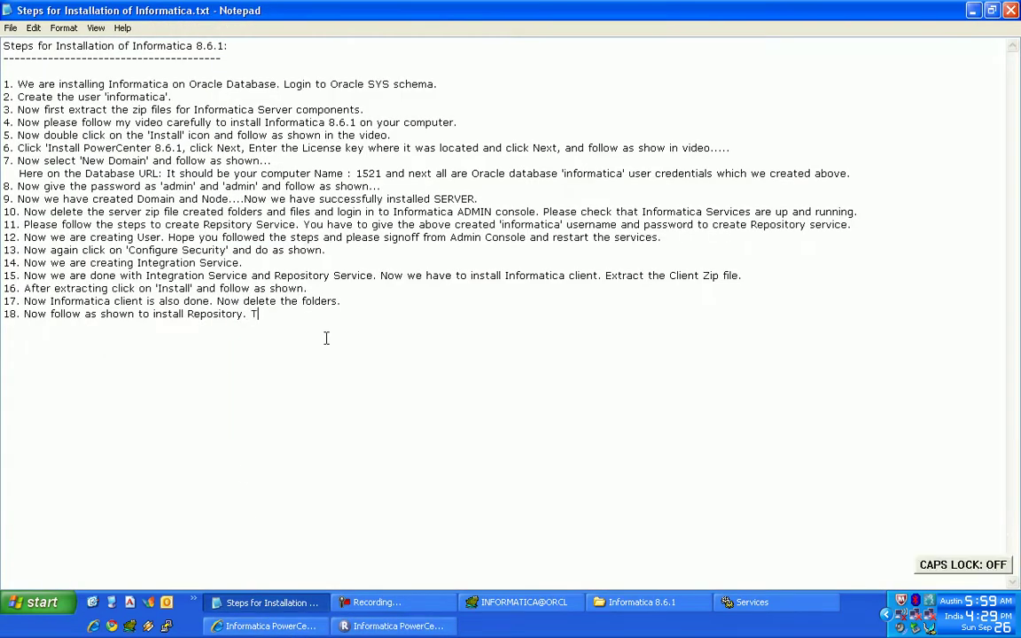
key("BackSpace")
type("Informatica installation is ")
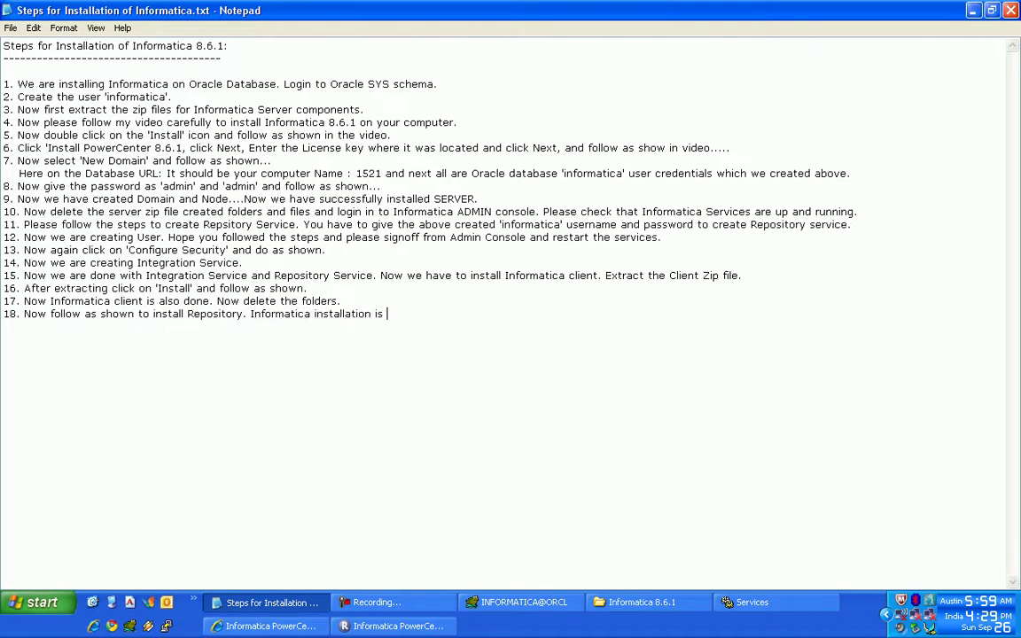
type("done.")
type("19. But ")
type("I gave")
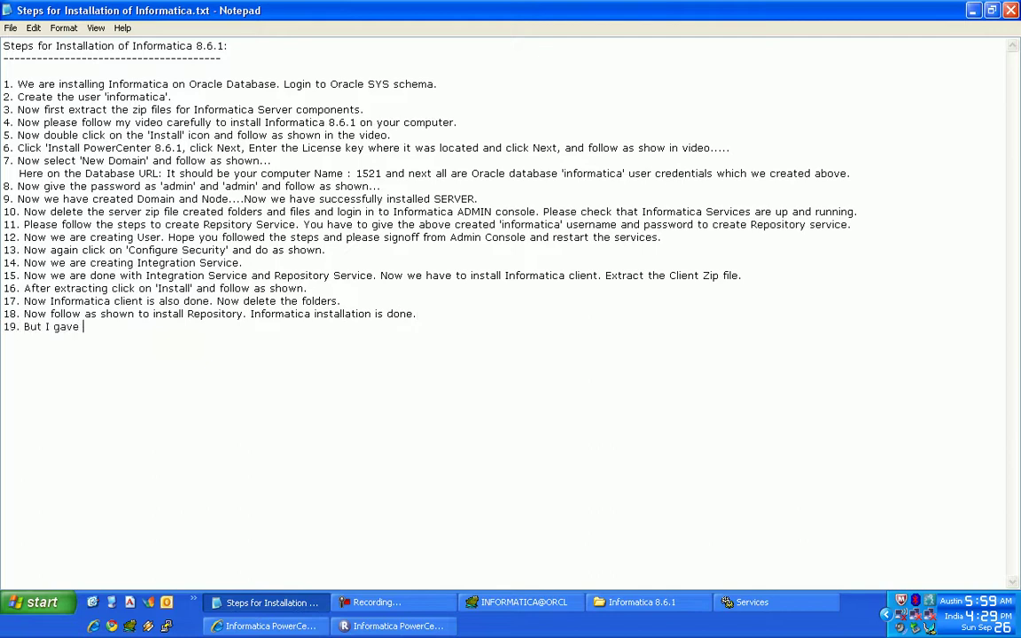
type(" to u Hot fix ")
type(" z")
key("BackSpace")
type("Unzip that fi")
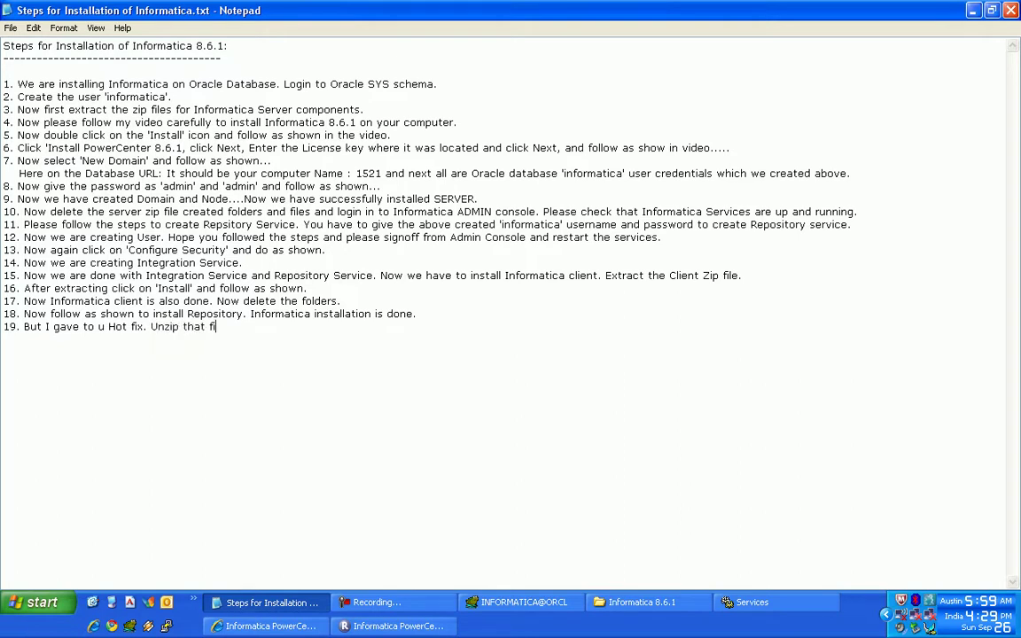
type("le and we will try to install it.")
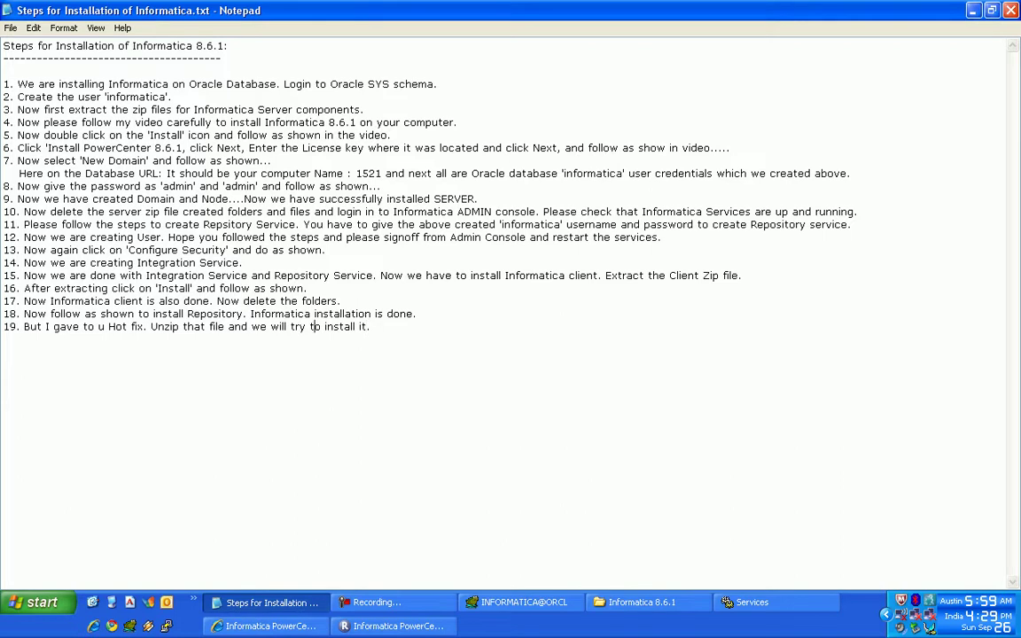
- Extend step 19 with closing all Informatica components and stopping services first, then number step 20
key("BackSpace")
key("BackSpace")
key("BackSpace")
key("BackSpace")
key("BackSpace")
key("BackSpace")
key("BackSpace")
key("End")
type("Before install")
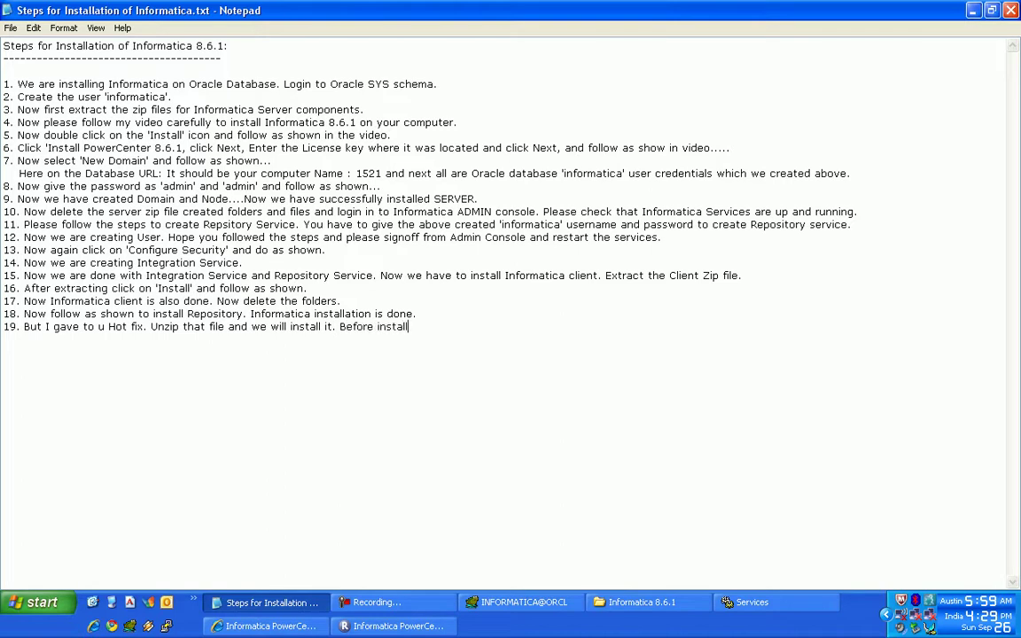
type("ating close Informatica all co")
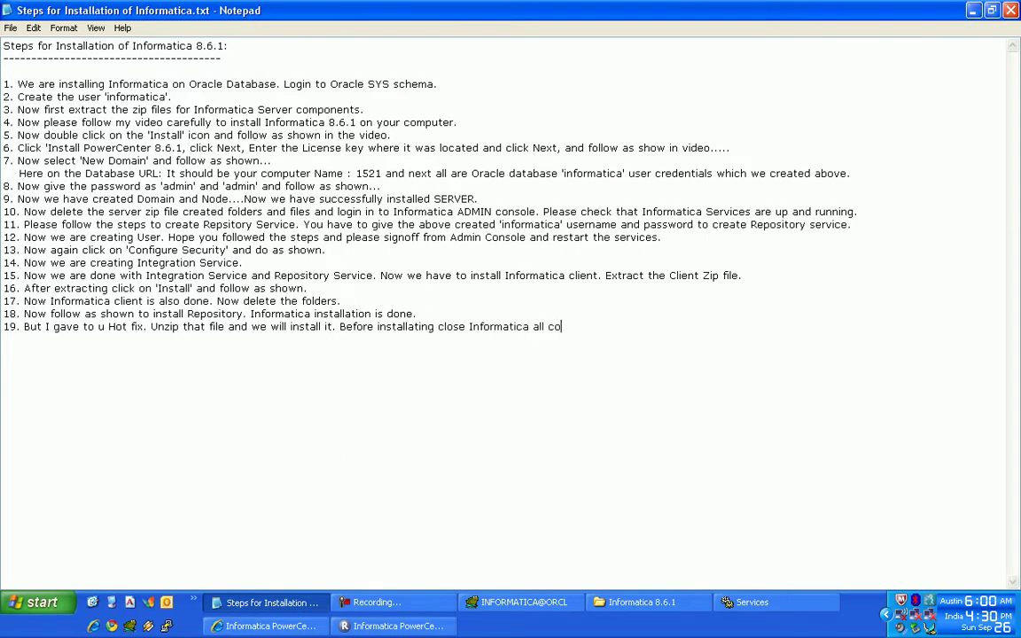
type("mponents and stop ")
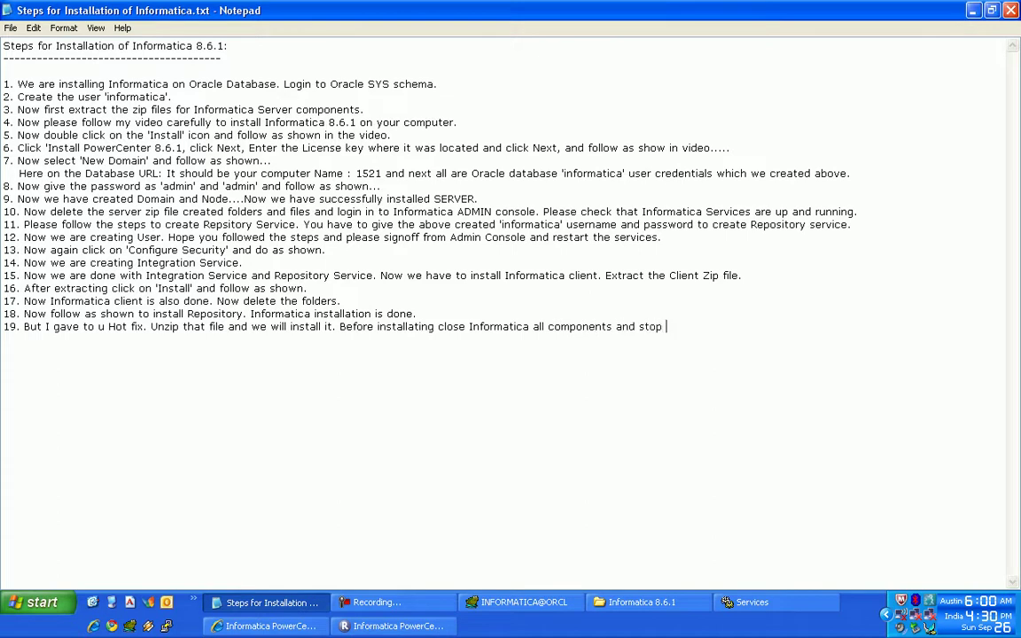
type("the services.")
key("Return")
type("20.")
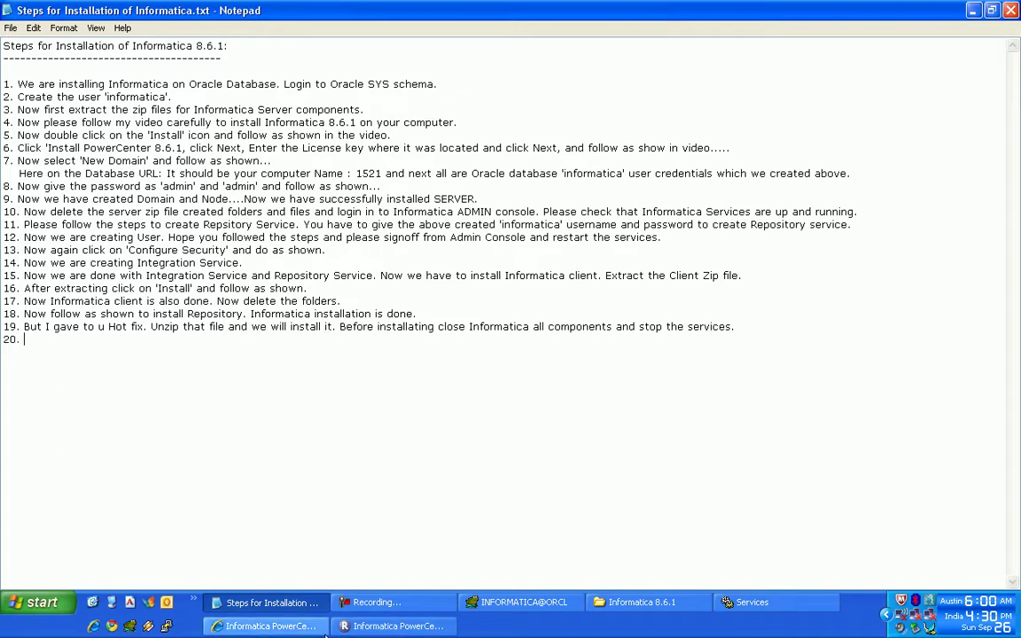
left_click(266, 626)
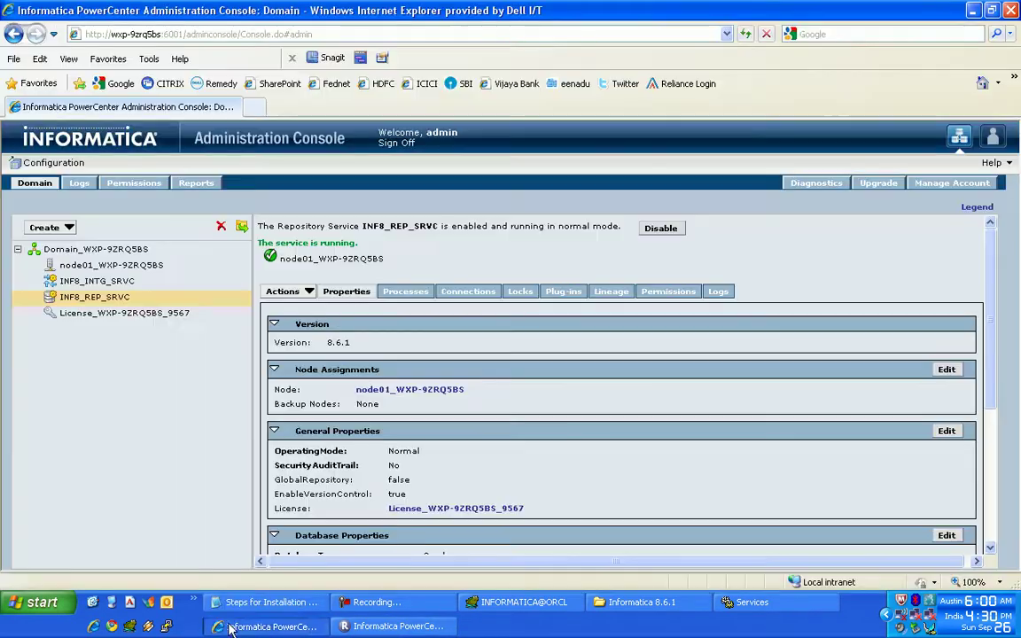
- Sign off and close the Administration Console, then close Repository Manager
left_click(395, 145)
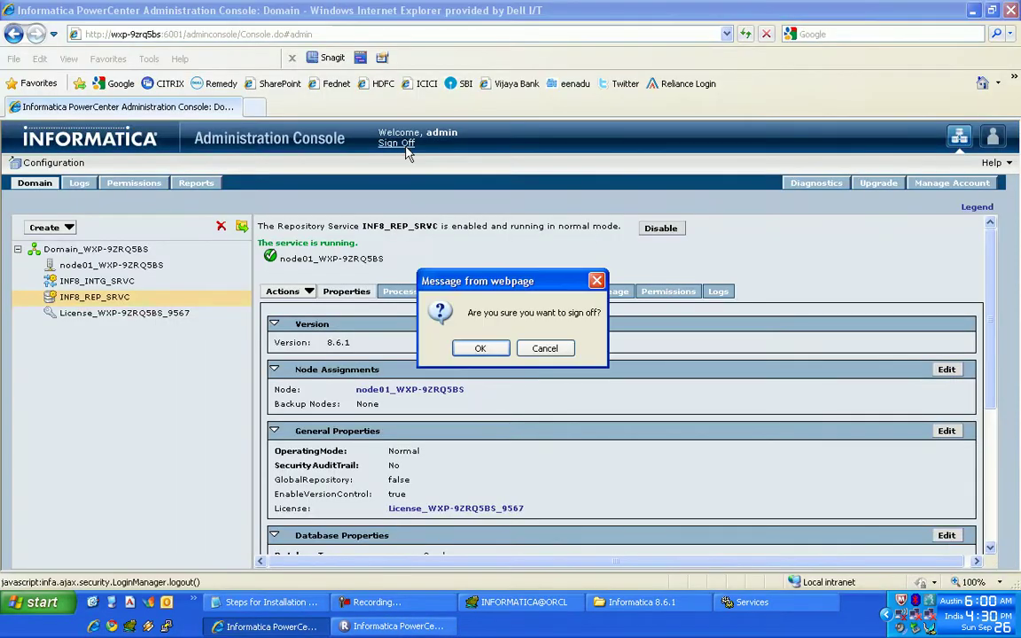
left_click(481, 348)
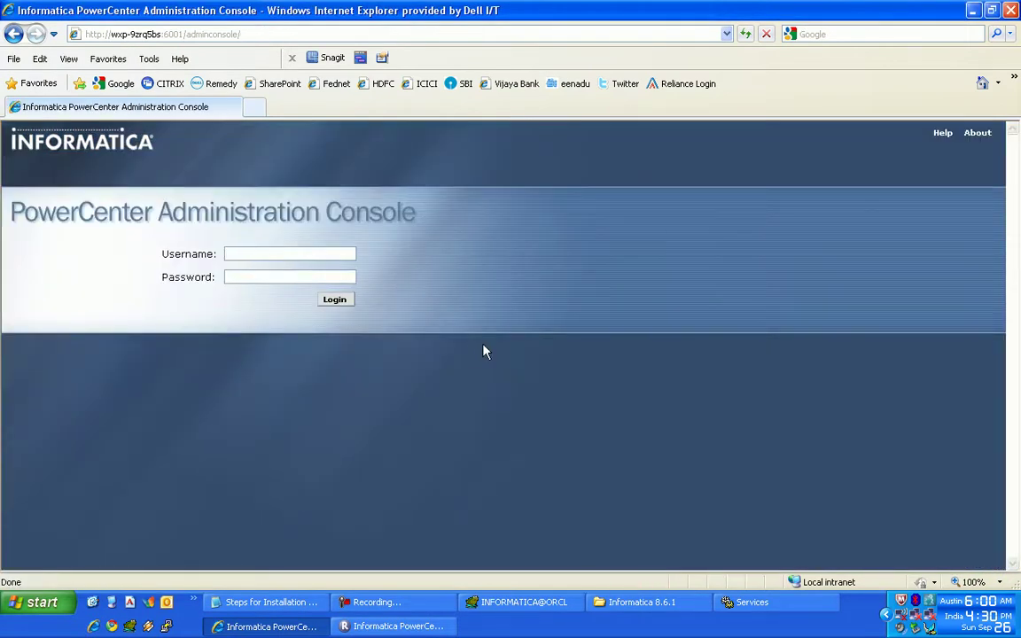
left_click(1010, 9)
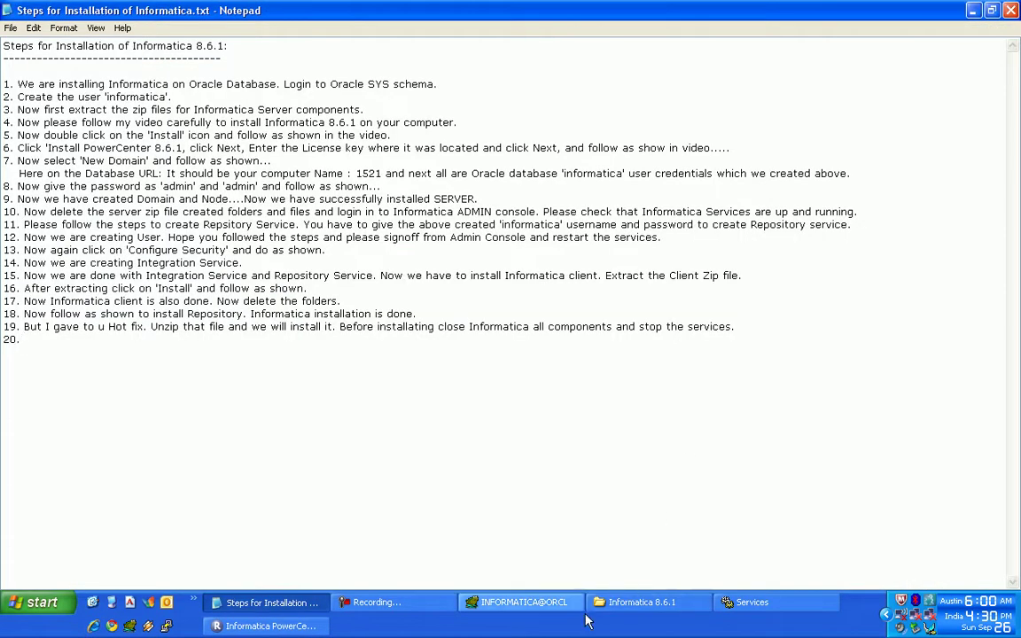
left_click(319, 627)
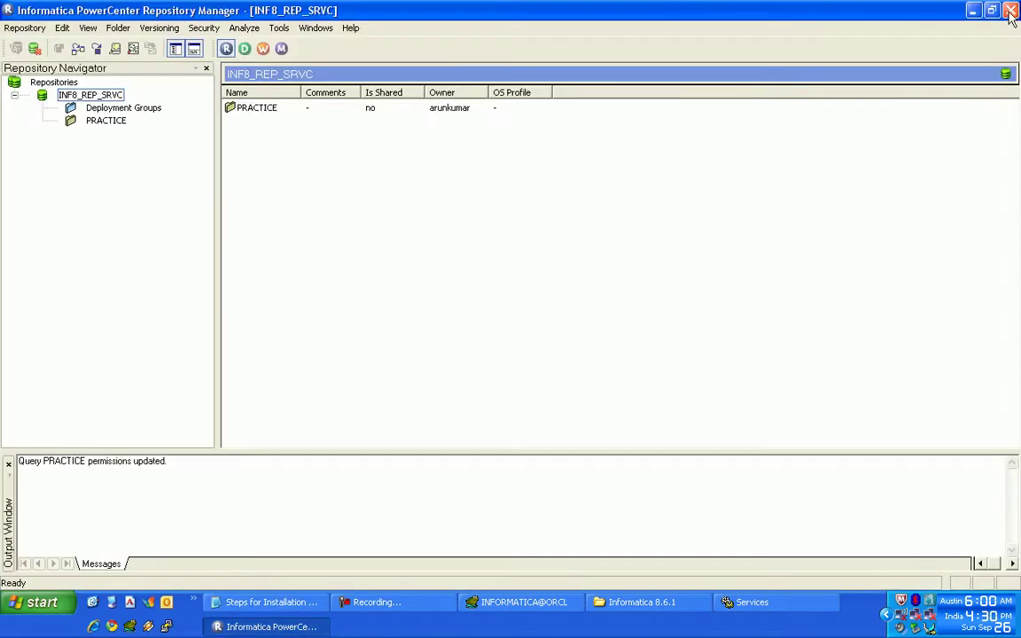
left_click(1011, 10)
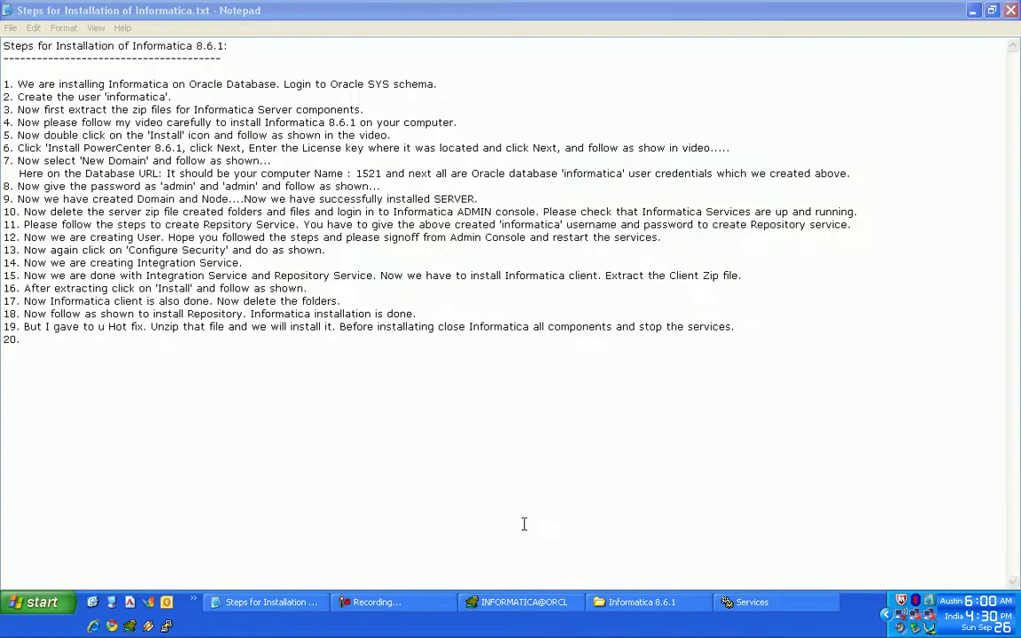
- Stop the InformaticaServices8.6.1 Windows service from the Services list
left_click(776, 603)
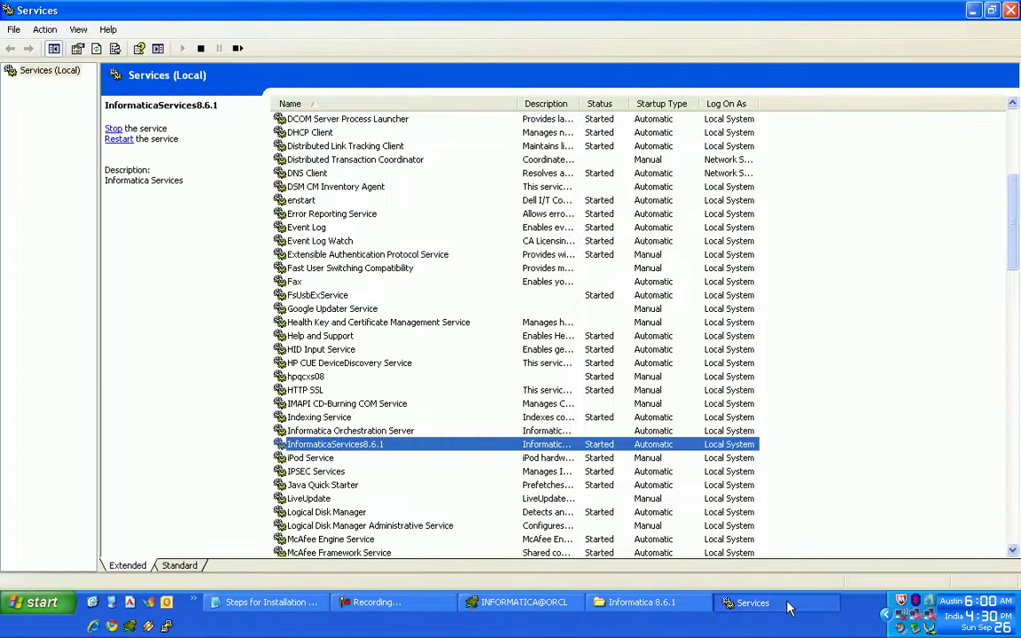
right_click(452, 446)
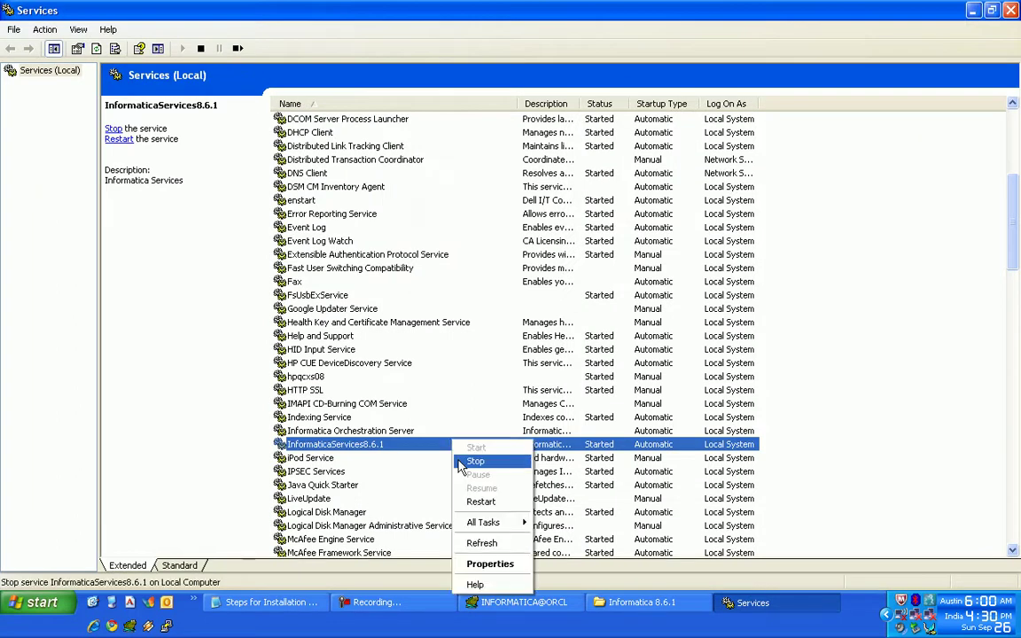
left_click(459, 464)
left_click(640, 603)
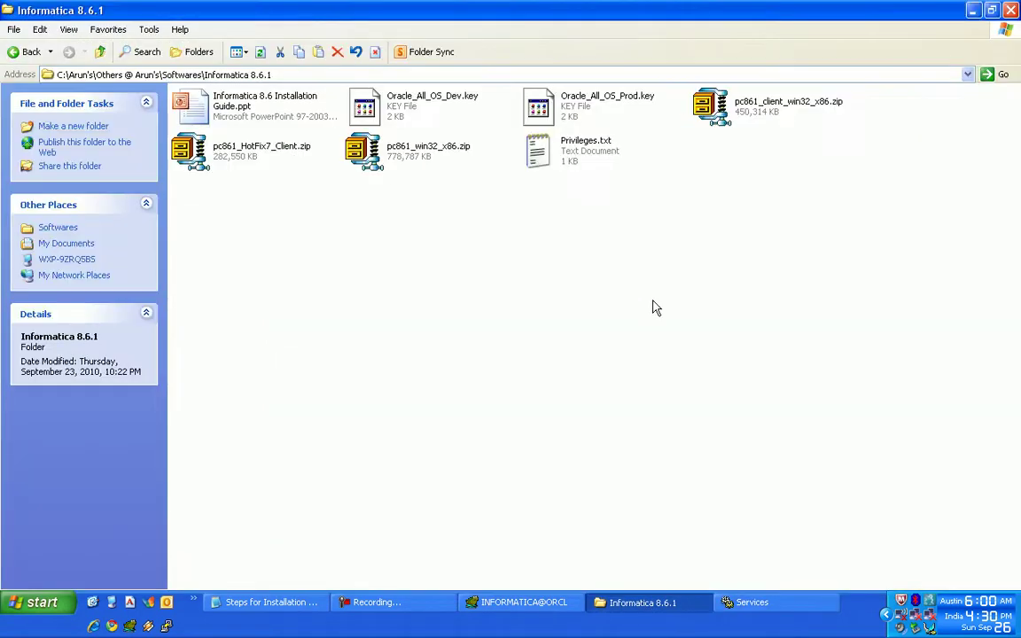
- Extract pc861_HotFix7_Client.zip here with WinZip into a pc861_HotFix7_Client folder
left_click(213, 153)
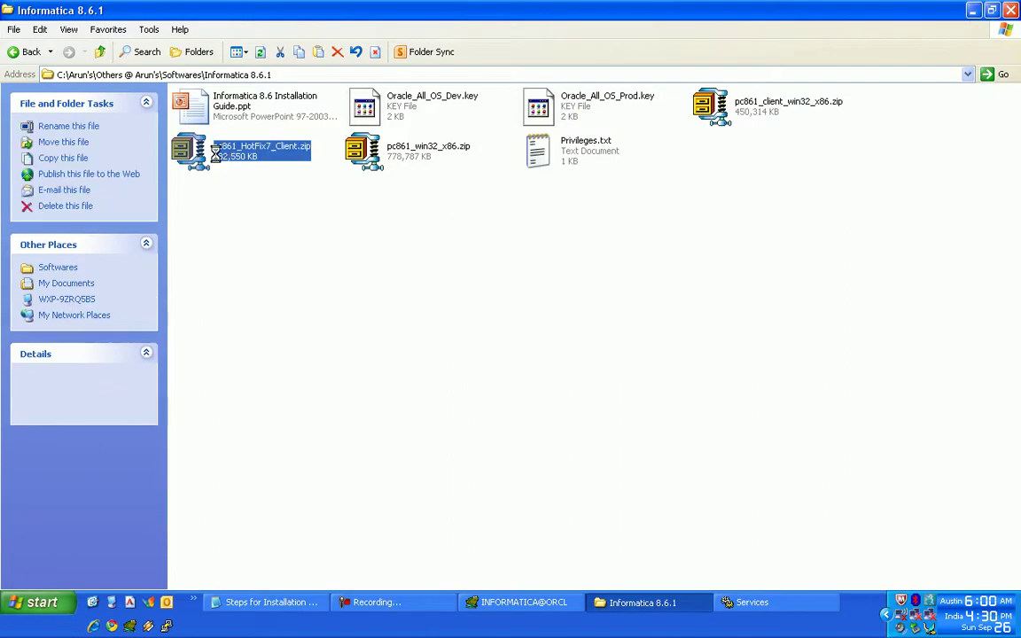
right_click(213, 152)
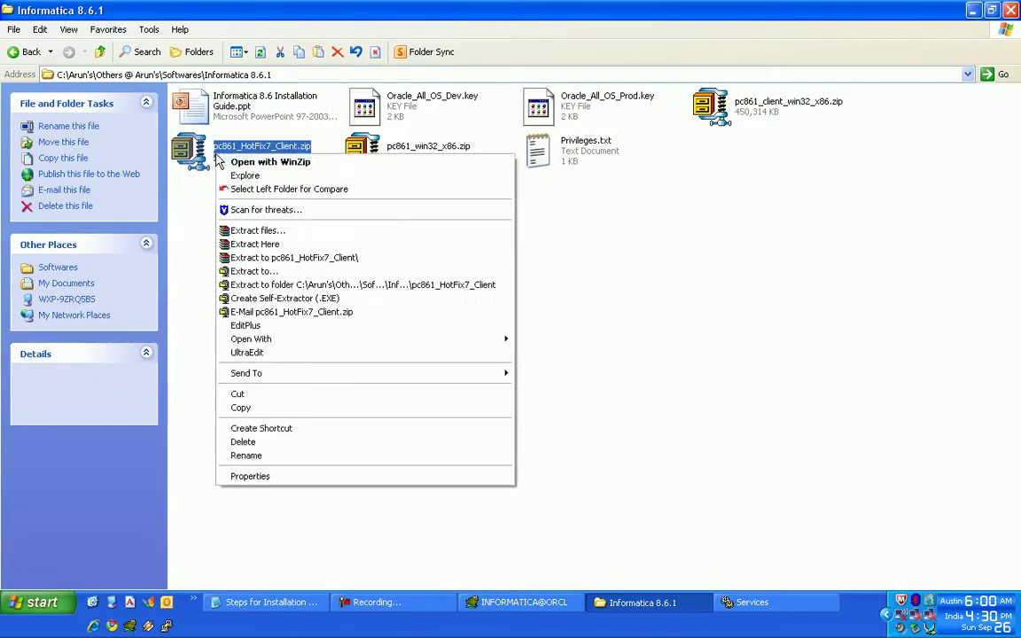
left_click(220, 240)
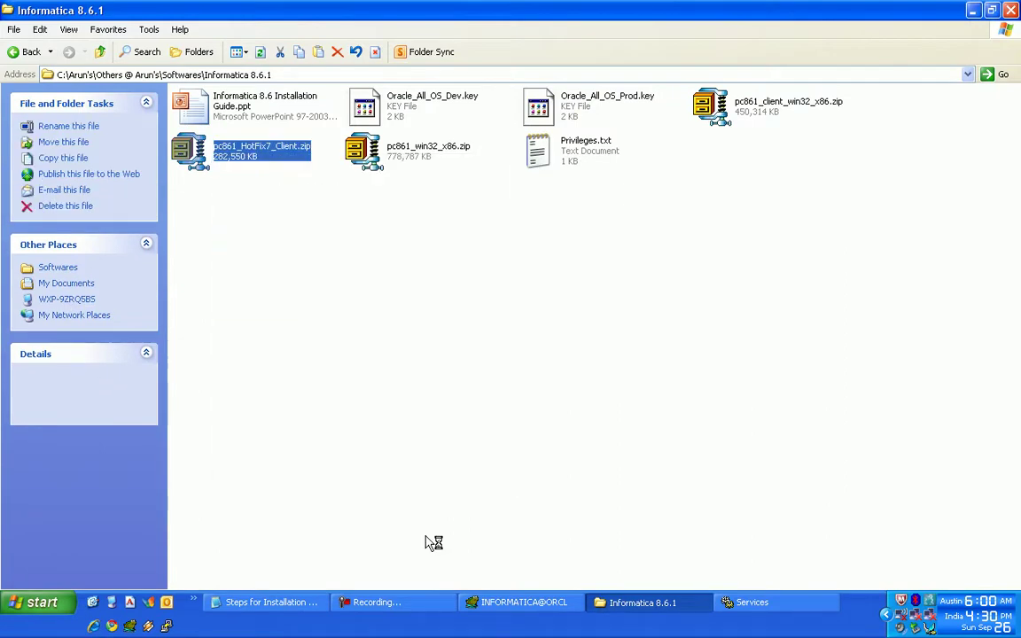
left_click(416, 603)
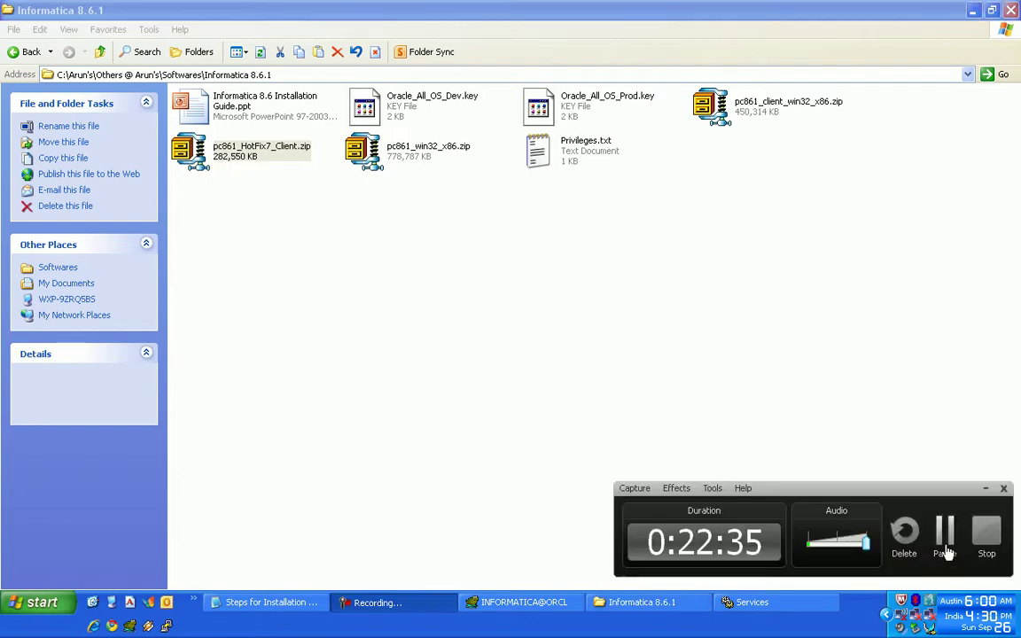
left_click(945, 538)
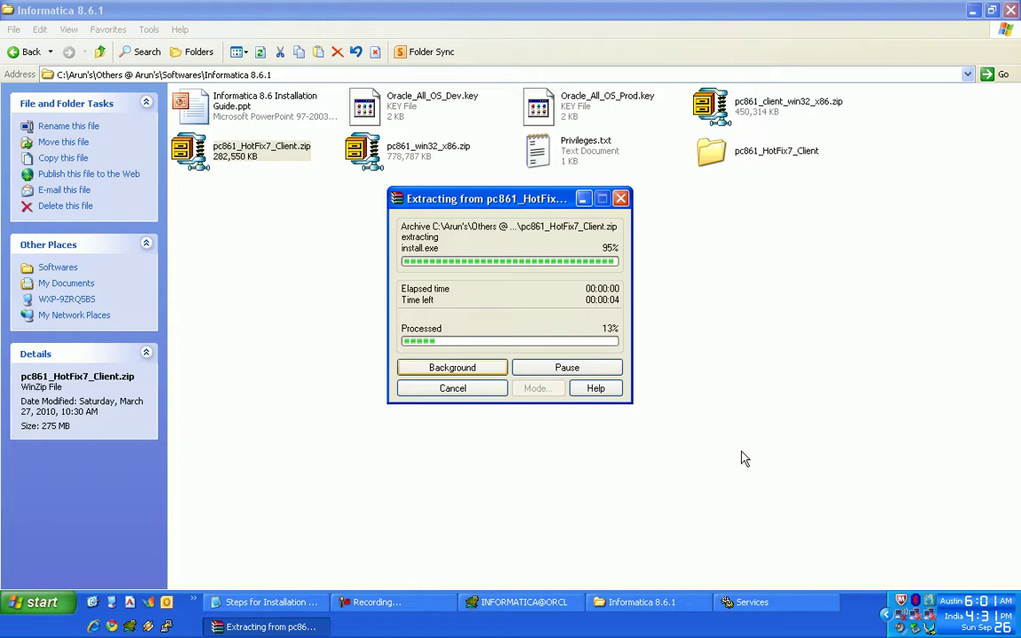
left_click(396, 610)
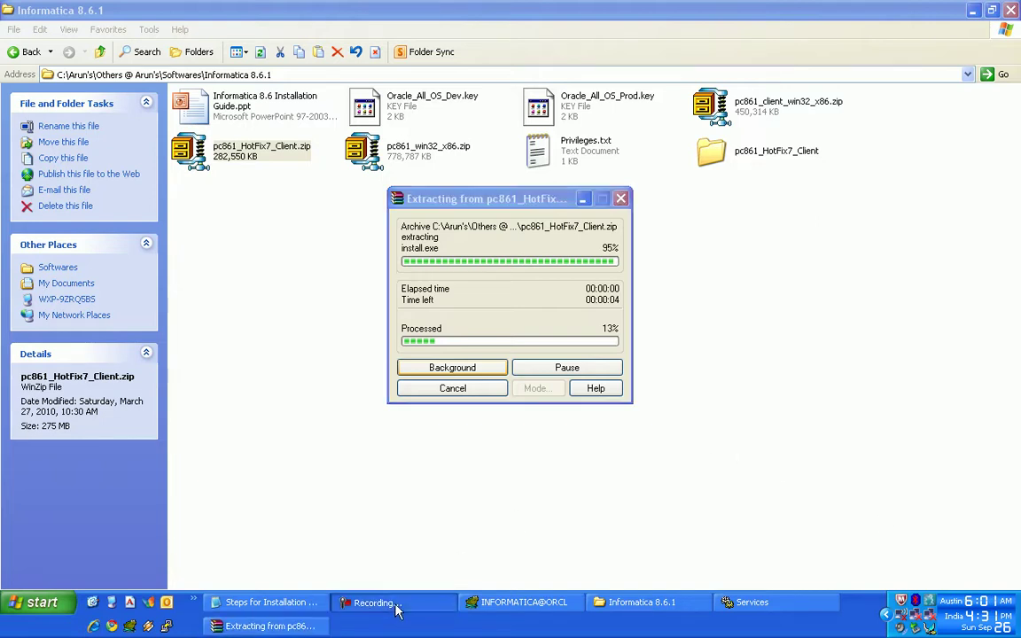
left_click(945, 532)
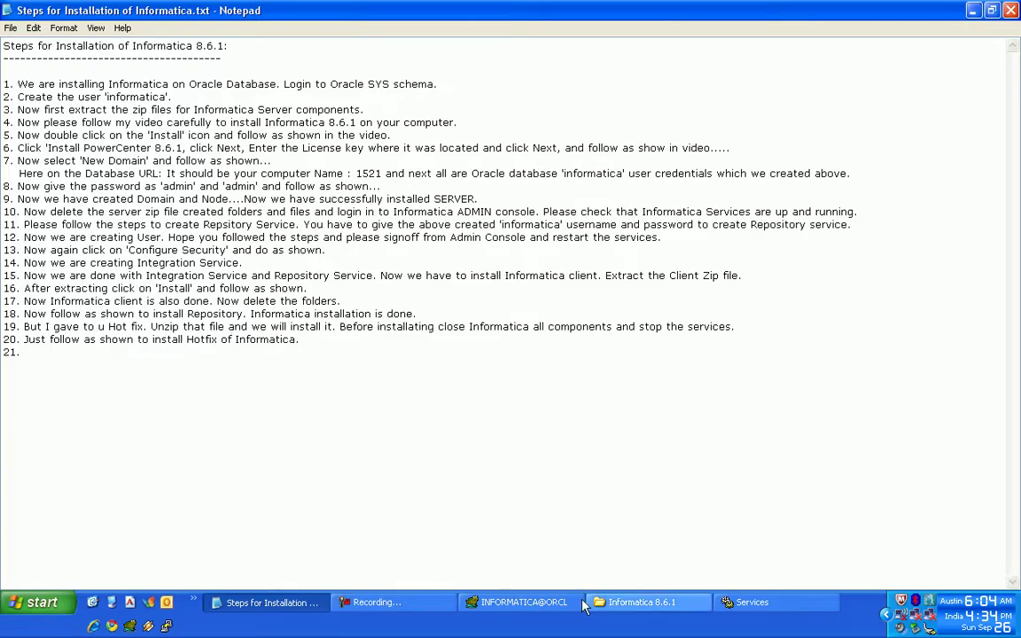
left_click(655, 603)
left_click(656, 310)
- Run install.bat from the pc861_HotFix7_Client folder and choose English as the installer language
double_click(749, 152)
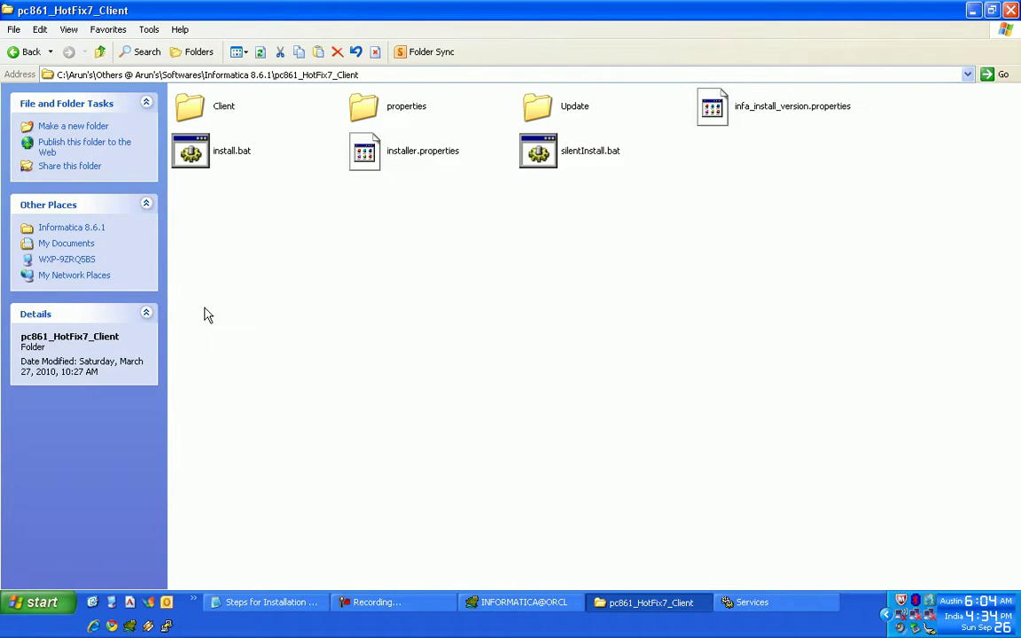
left_click(201, 158)
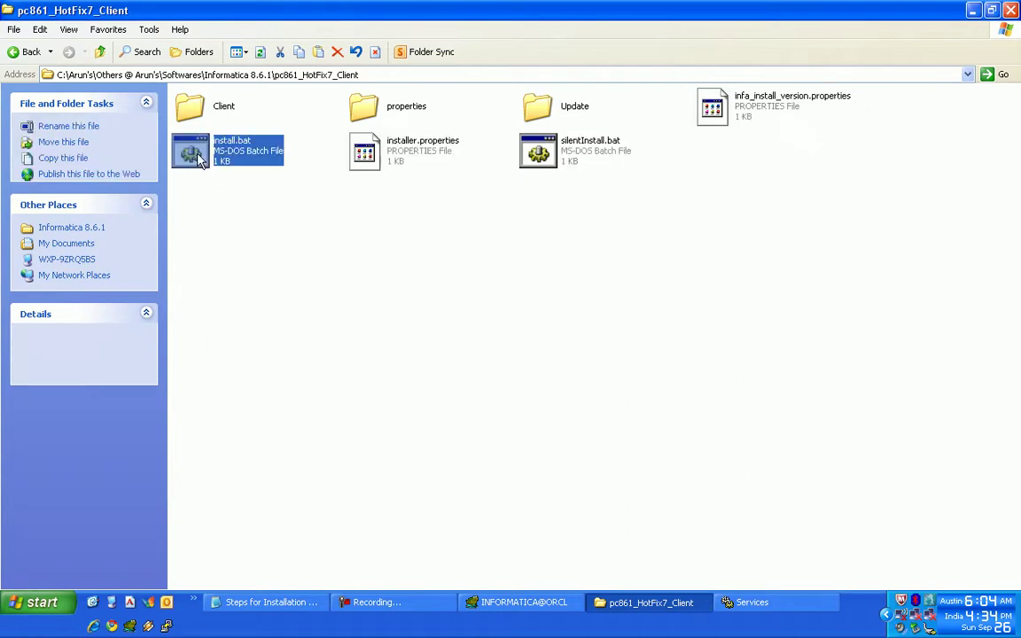
double_click(200, 158)
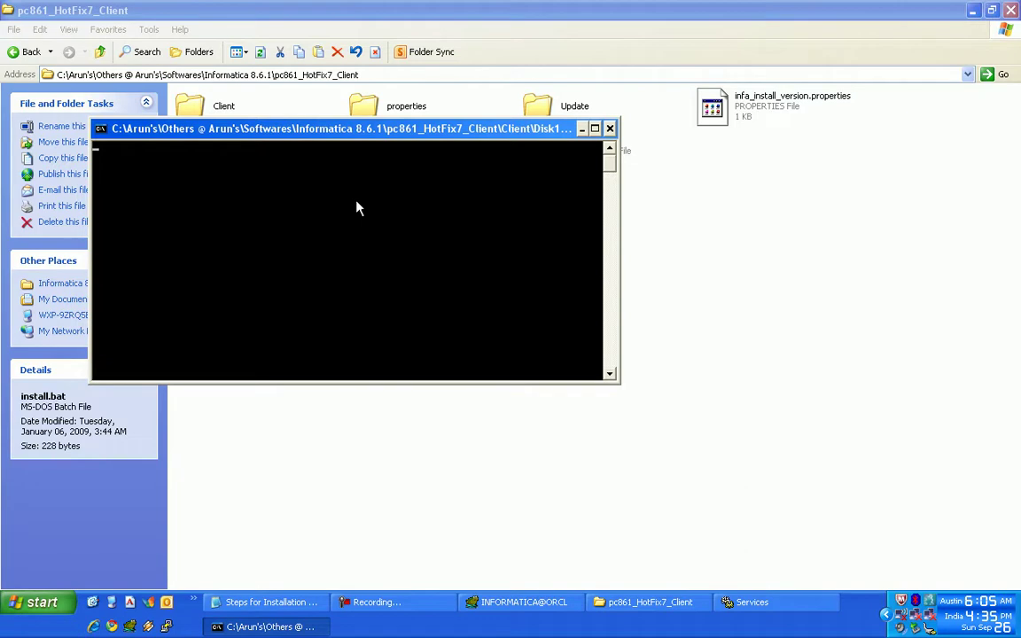
left_click(412, 605)
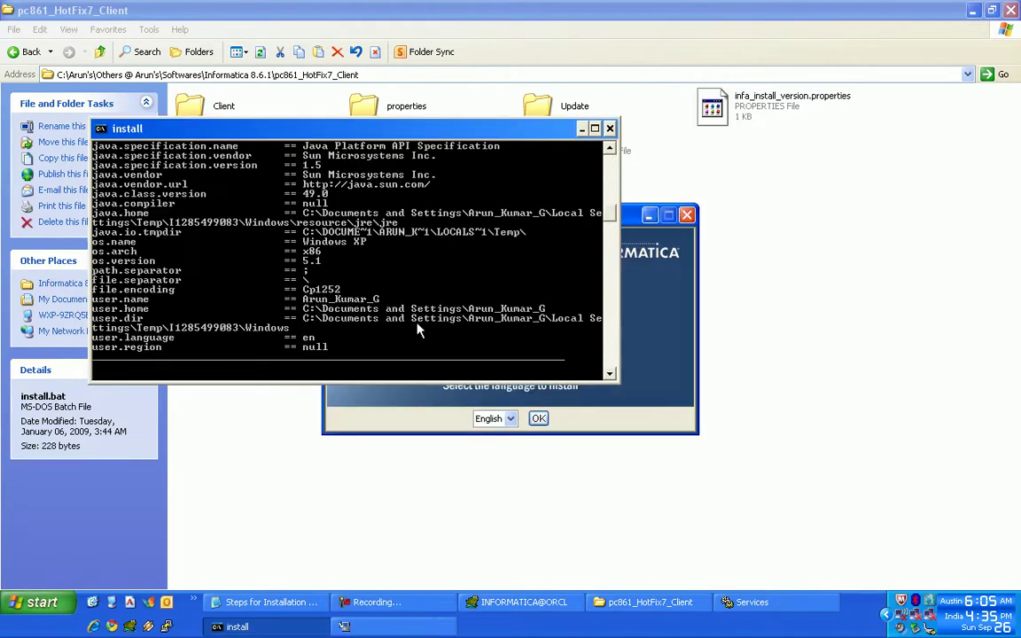
left_click(539, 419)
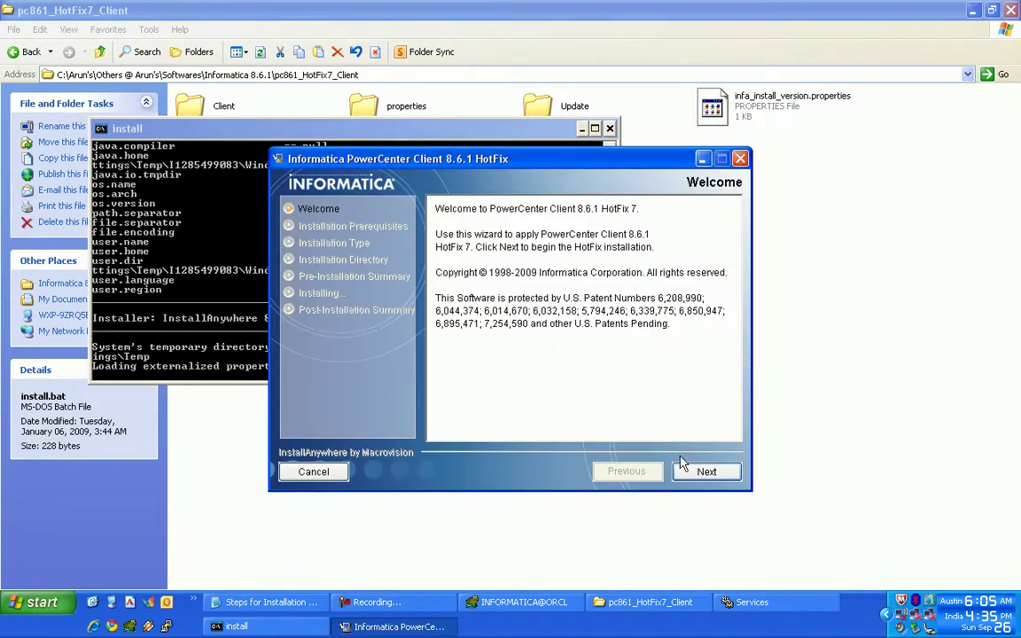
- Step through Welcome, Prerequisites, Type and Directory (C:\Informatica\PowerCenter8.6.1) and start installing HotFix 7
left_click(684, 464)
left_click(633, 346)
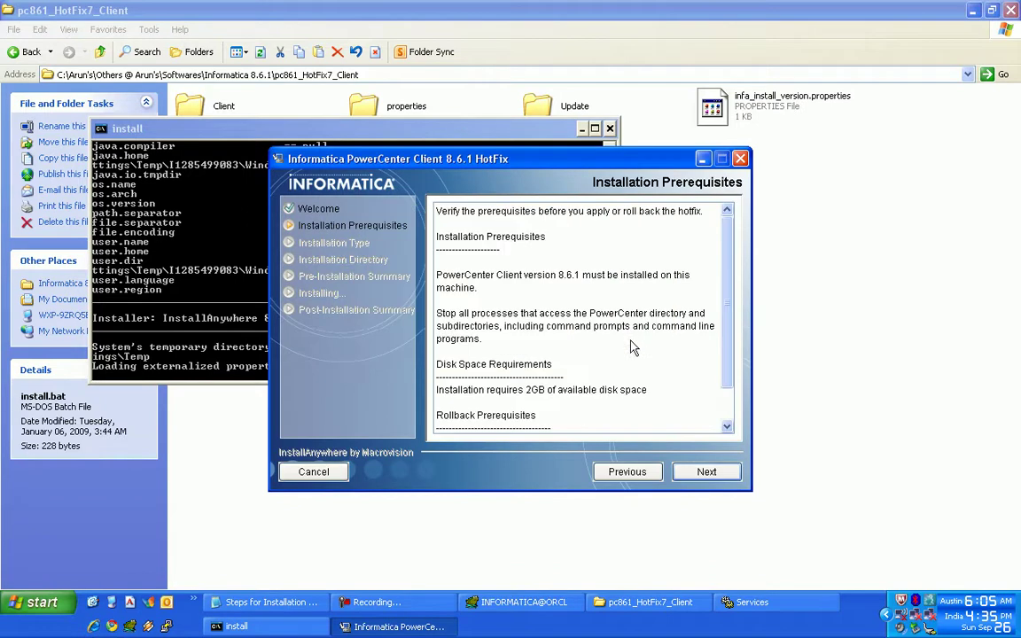
left_click(706, 472)
left_click(713, 474)
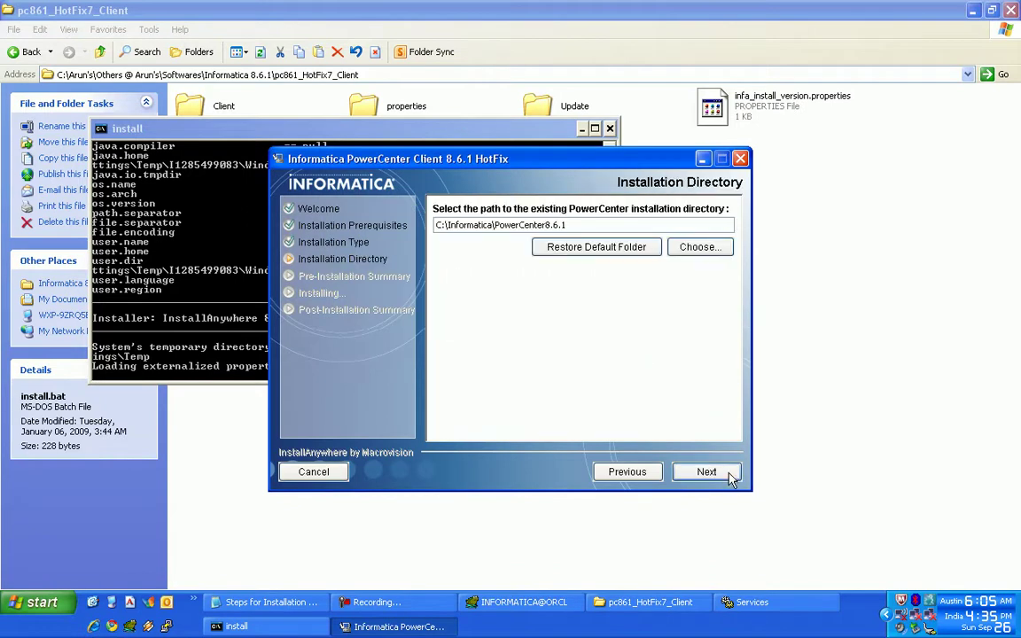
left_click(726, 475)
left_click(727, 473)
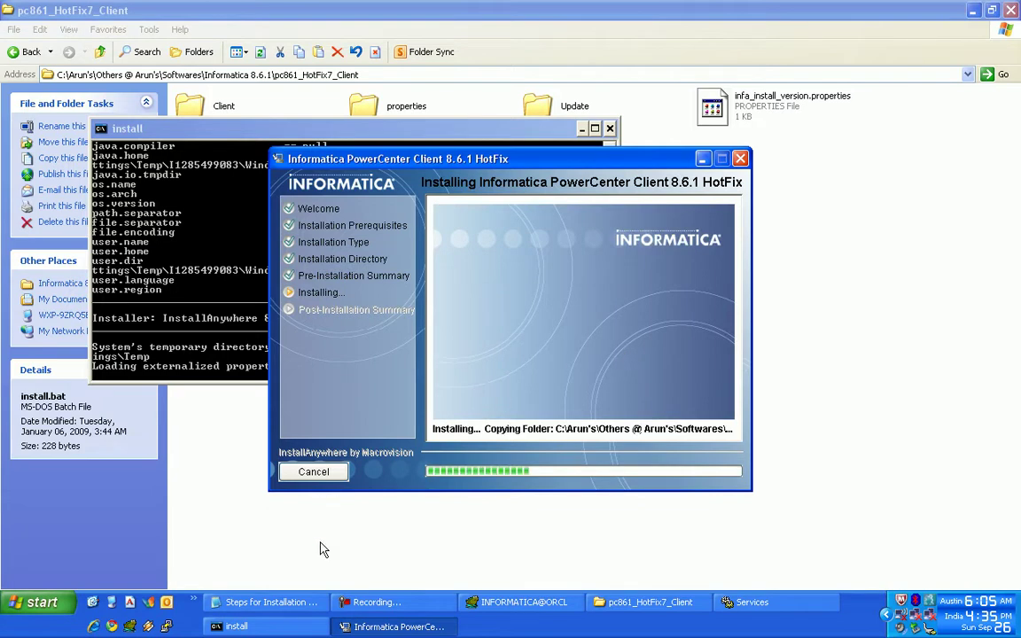
left_click(309, 603)
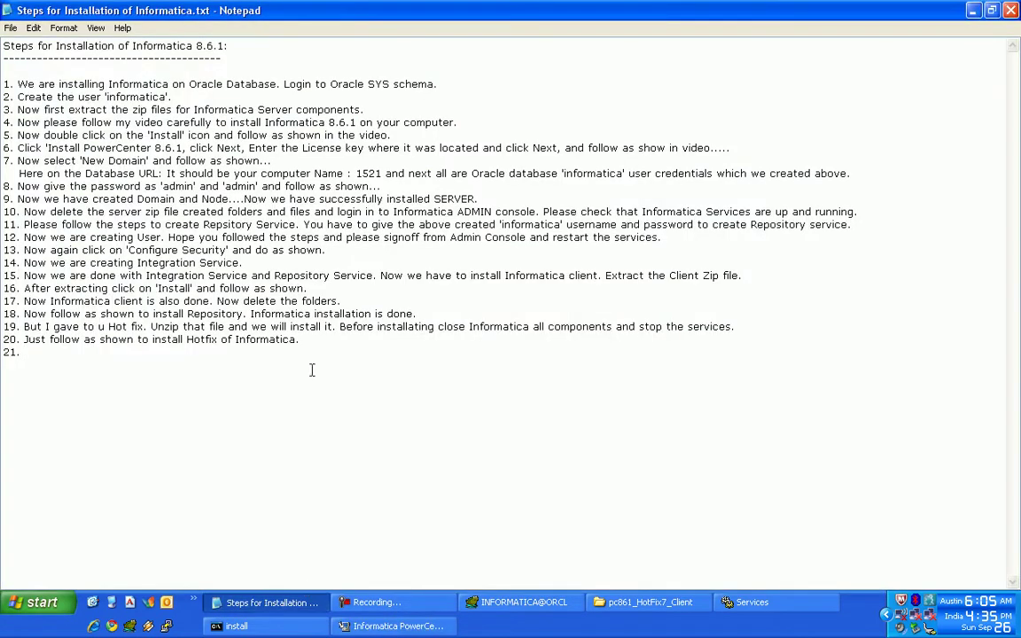
- Append to step 20: 'It's mandate that you should stop the informatica services and then install Hotfix.'
left_click(298, 341)
type("It's mandate that ")
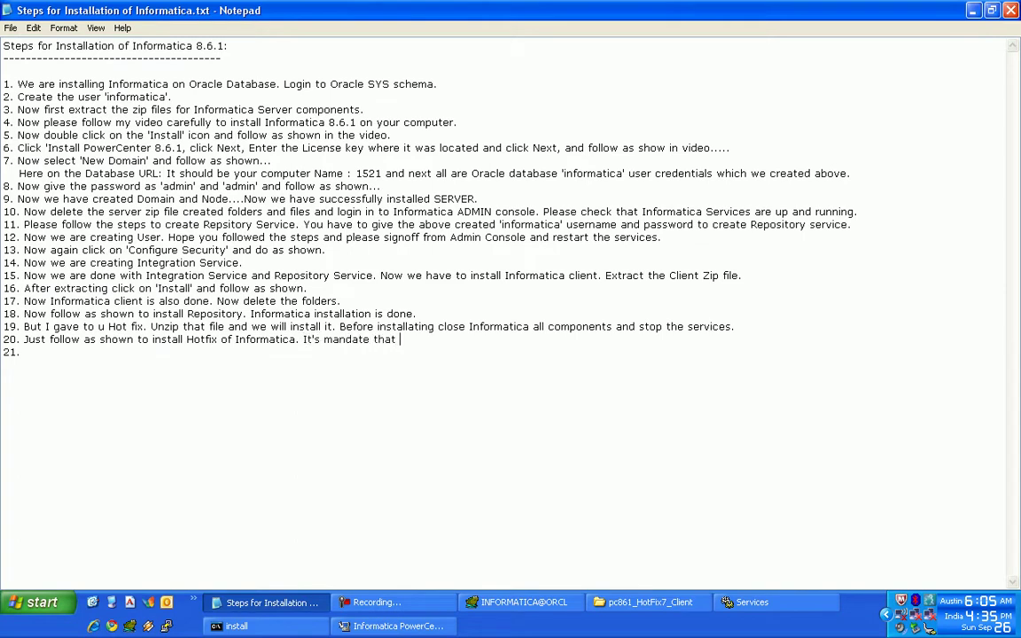
type("you should stop the informatica services and then install Hotfix. Just")
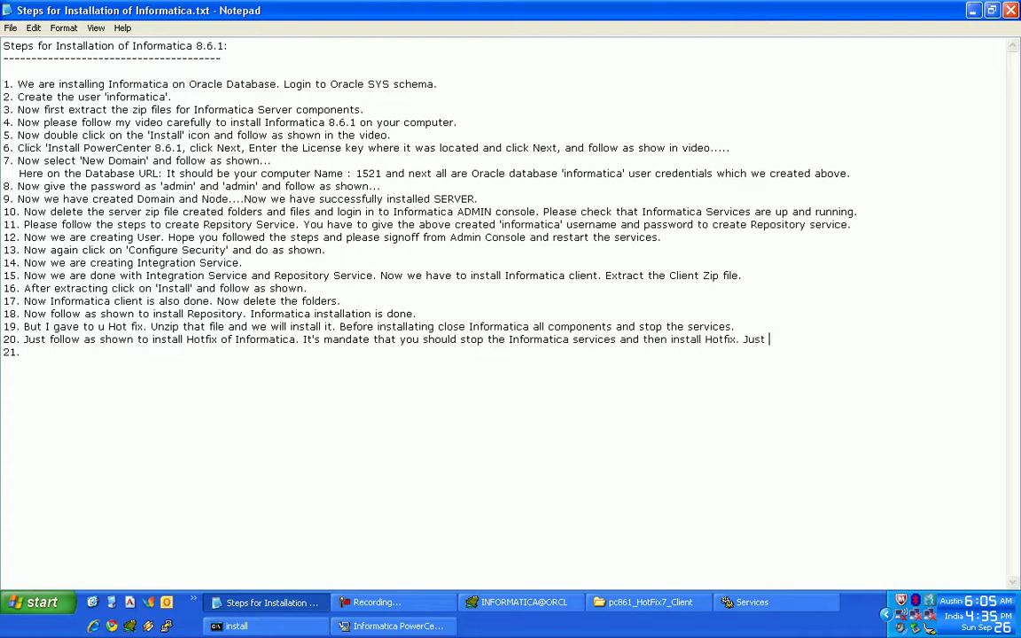
type(" follow as shown.")
- Bring the HotFix installer forward until its summary reports SUCCESS for HotFix 7 in C:\Informatica\PowerCenter8.6.1
left_click(393, 625)
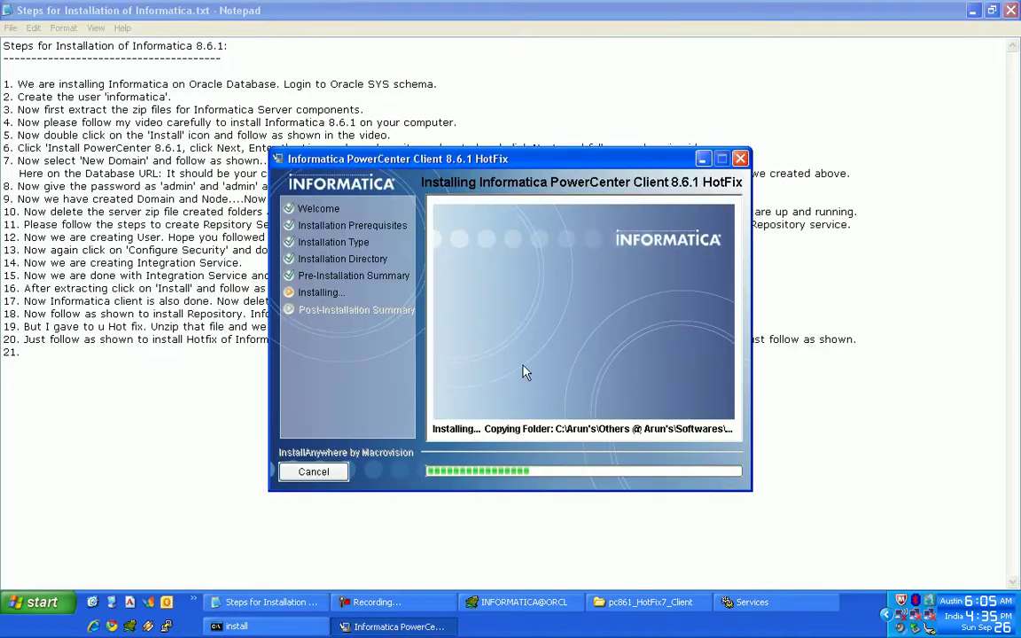
left_click_drag(473, 160, 426, 112)
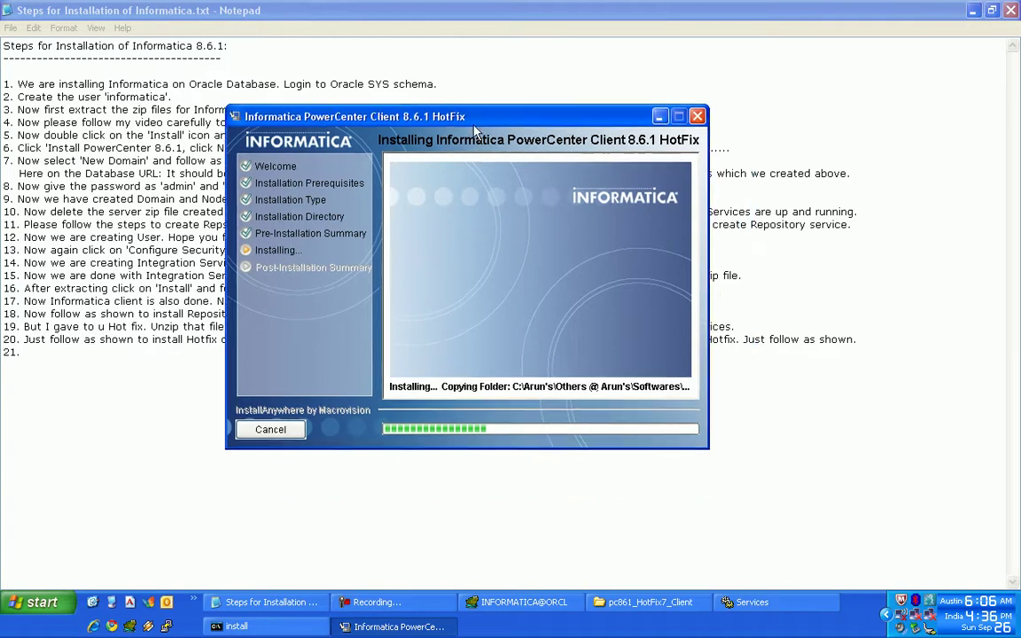
left_click(390, 602)
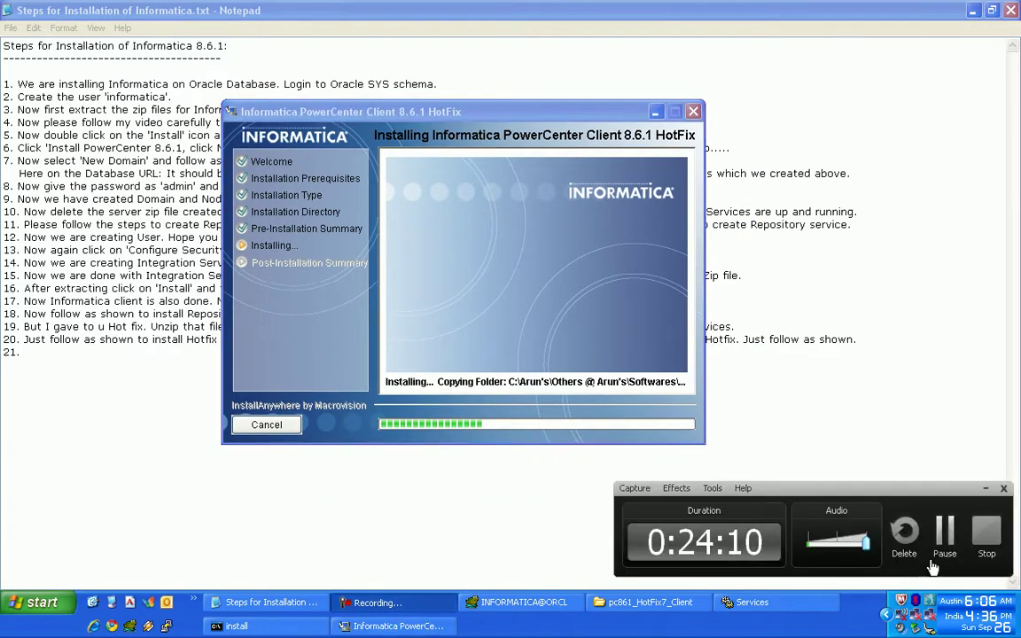
left_click(945, 531)
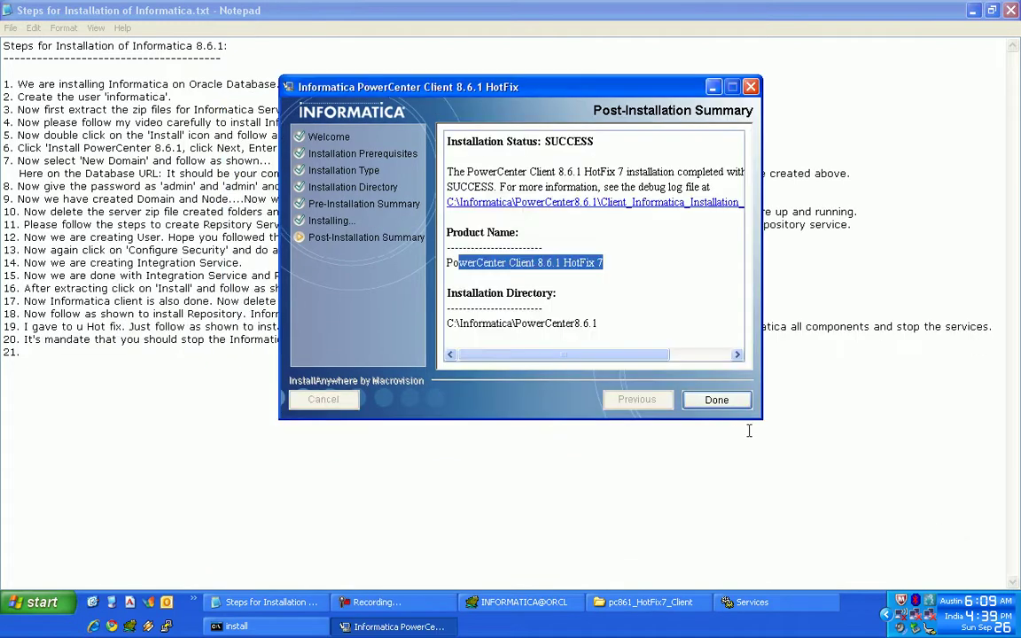